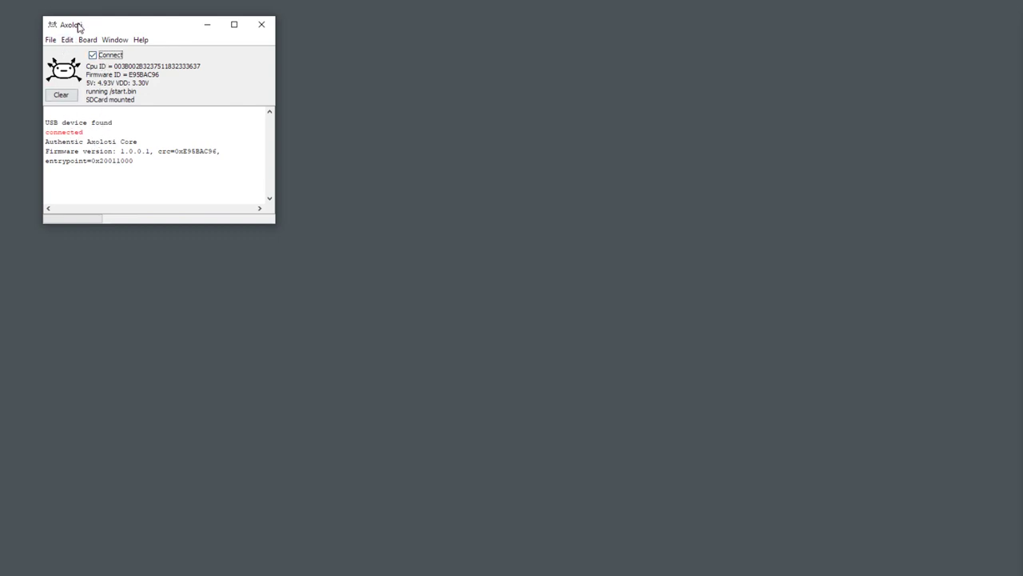
Create a new untitled patch from the File menu and stretch its window to nearly full screen
mouse_move(79, 28)
mouse_down()
mouse_move(88, 27)
mouse_move(78, 27)
mouse_up()
click(53, 40)
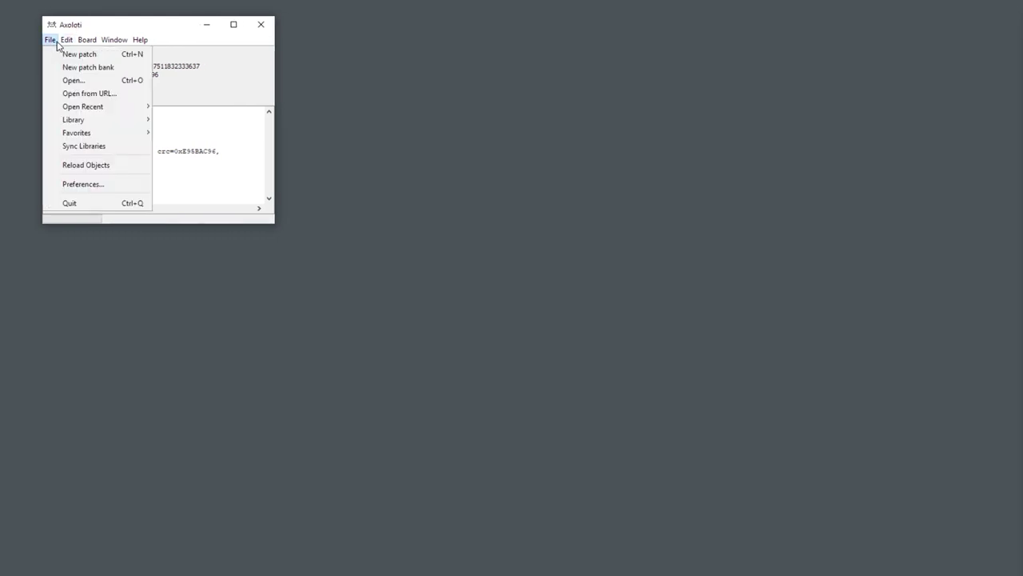
click(66, 55)
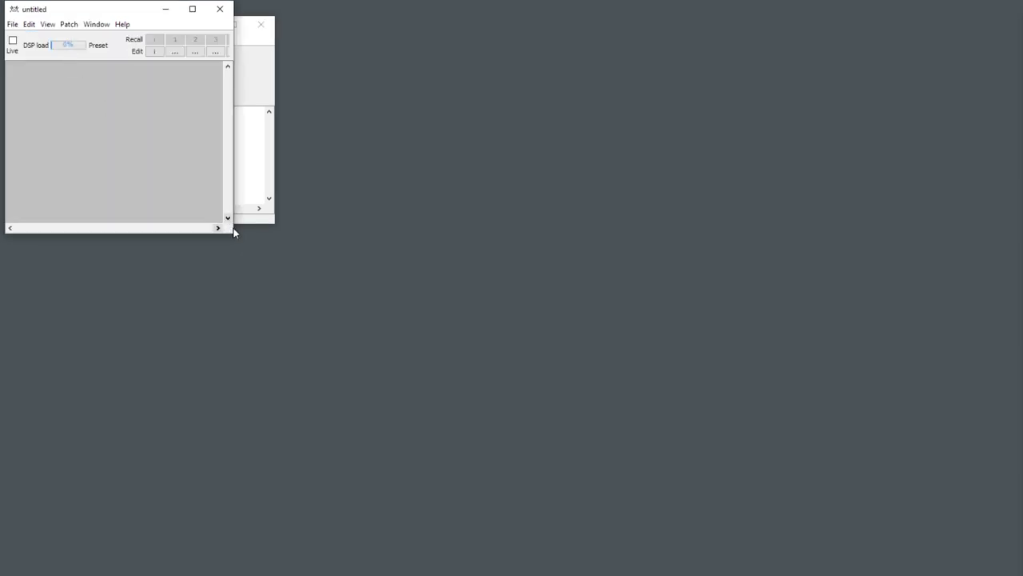
drag(232, 233, 1004, 575)
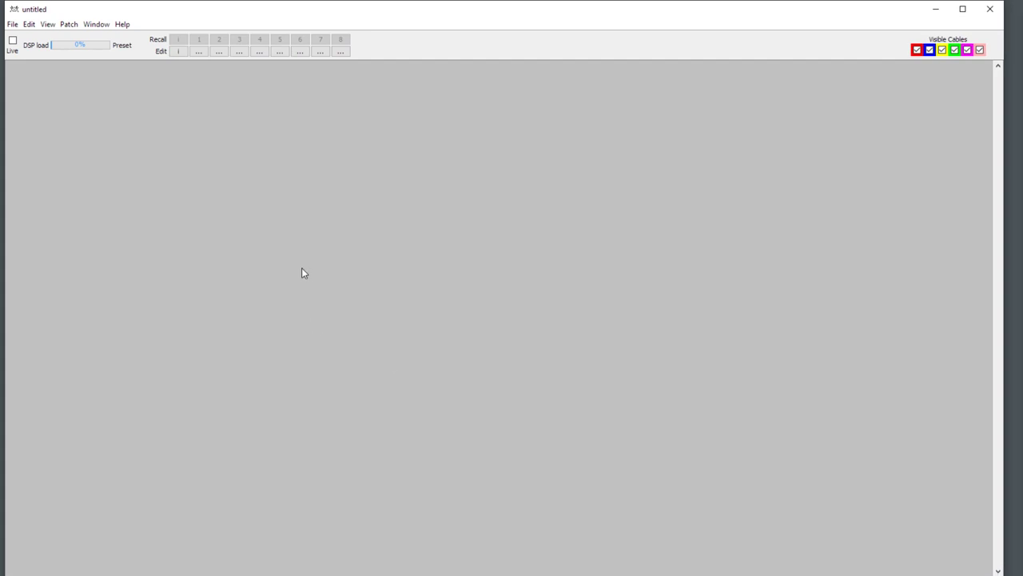
Search 'audi' and place an audio/out stereo object (out_1) at the canvas's lower right
drag(1004, 574, 1020, 575)
double_click(388, 306)
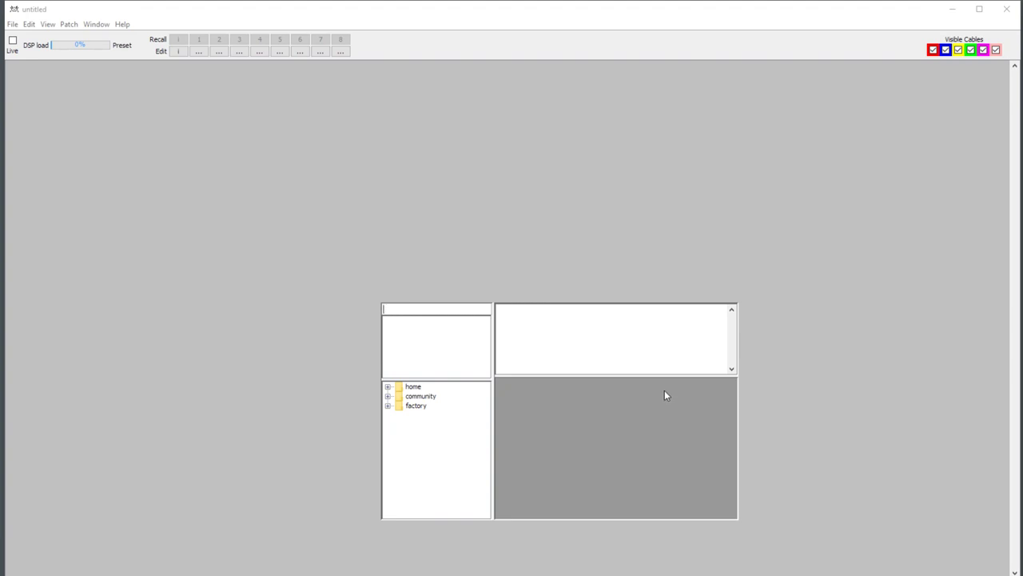
text(audio)
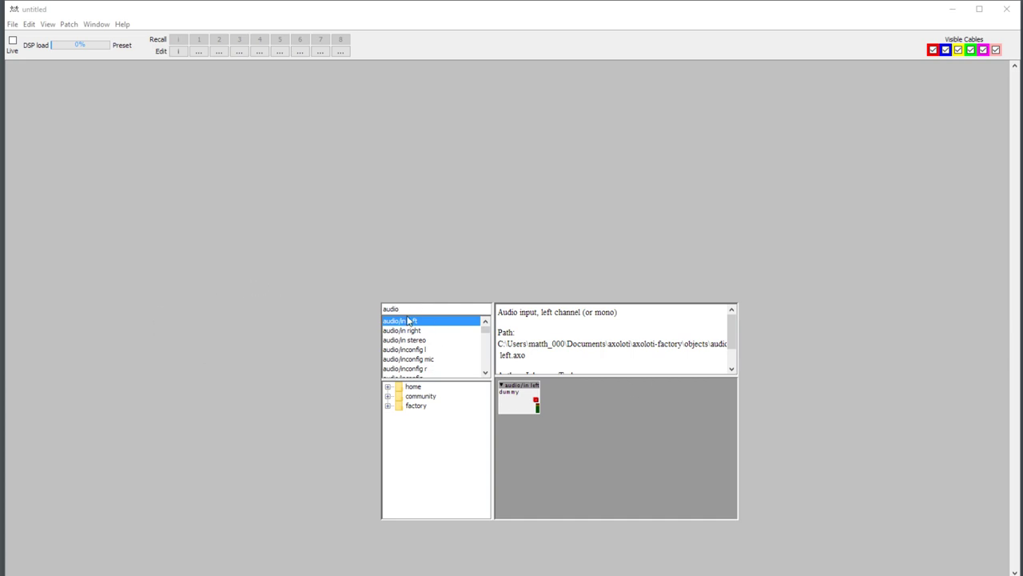
scroll(412, 340, down, 3)
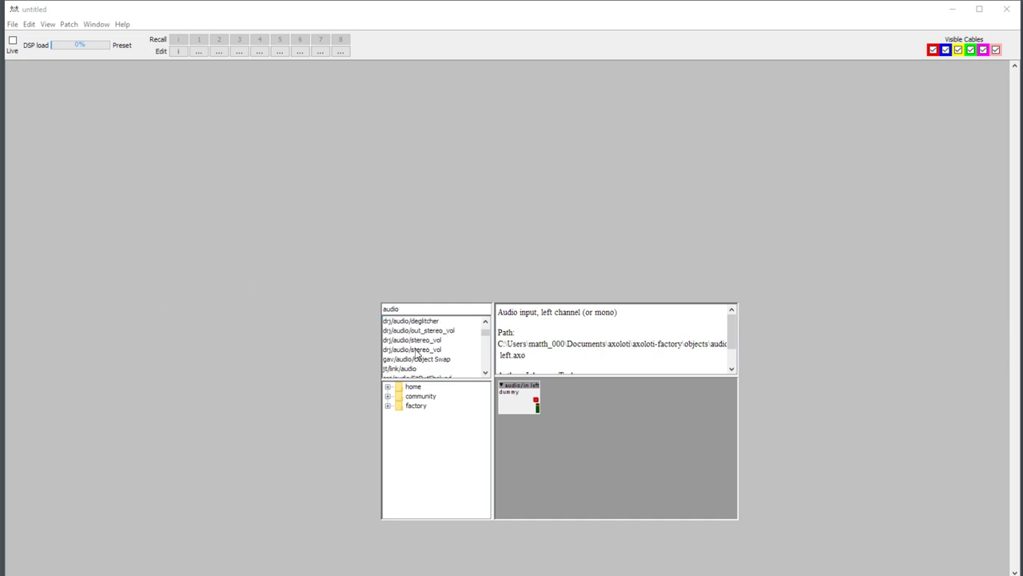
click(424, 342)
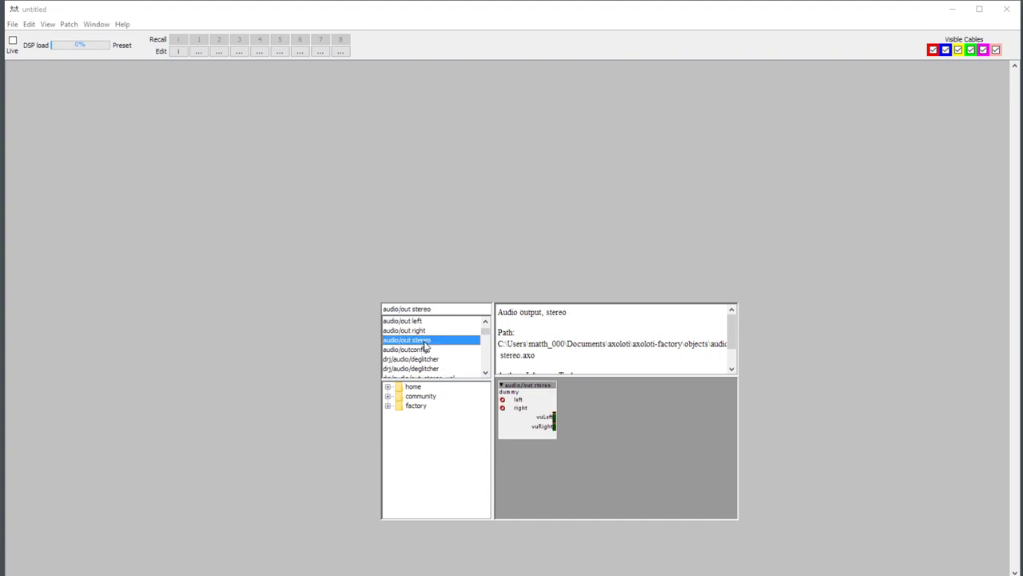
double_click(425, 343)
drag(433, 311, 909, 400)
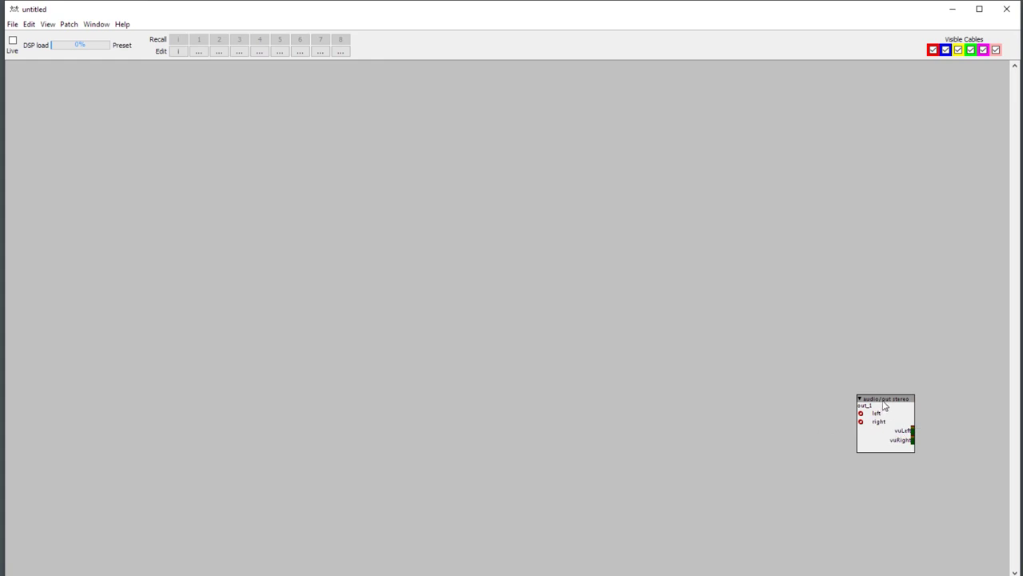
mouse_move(885, 405)
mouse_down()
mouse_move(850, 397)
mouse_move(860, 421)
mouse_move(873, 421)
mouse_up()
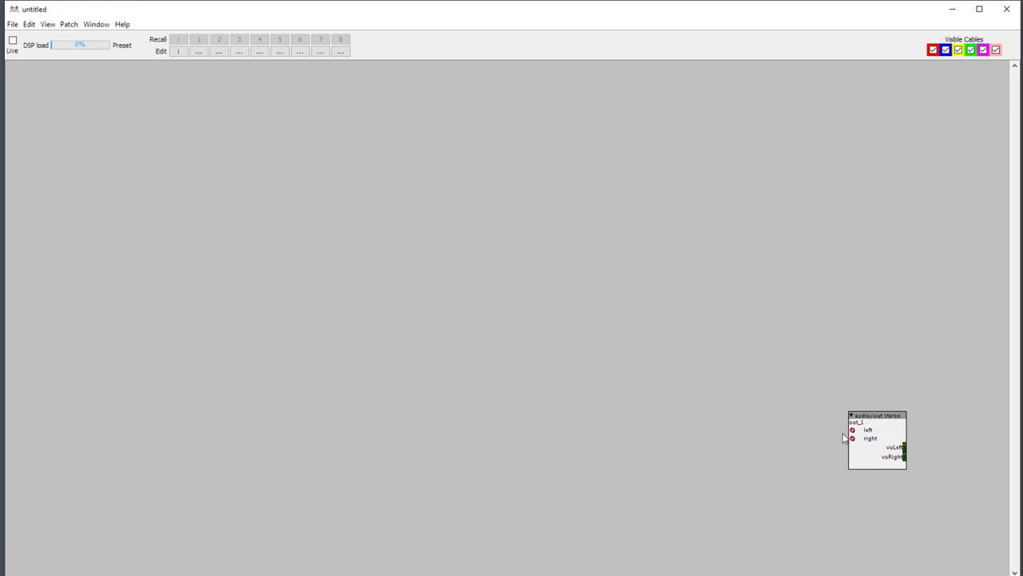
Delete the two extra audio/out stereo objects that were placed by mistake
double_click(255, 339)
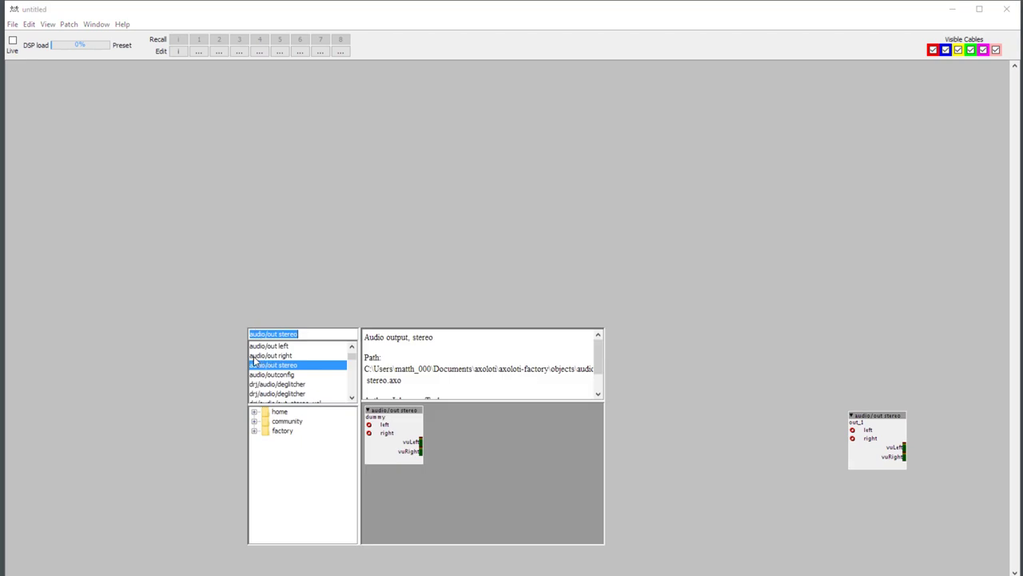
click(315, 241)
double_click(365, 245)
click(286, 350)
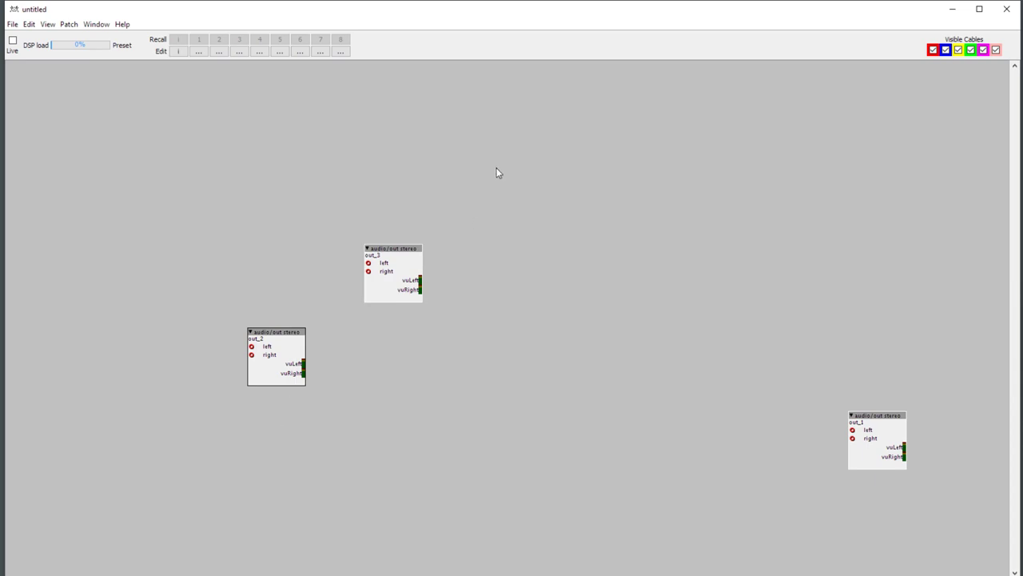
key(Delete)
click(414, 247)
key(Delete)
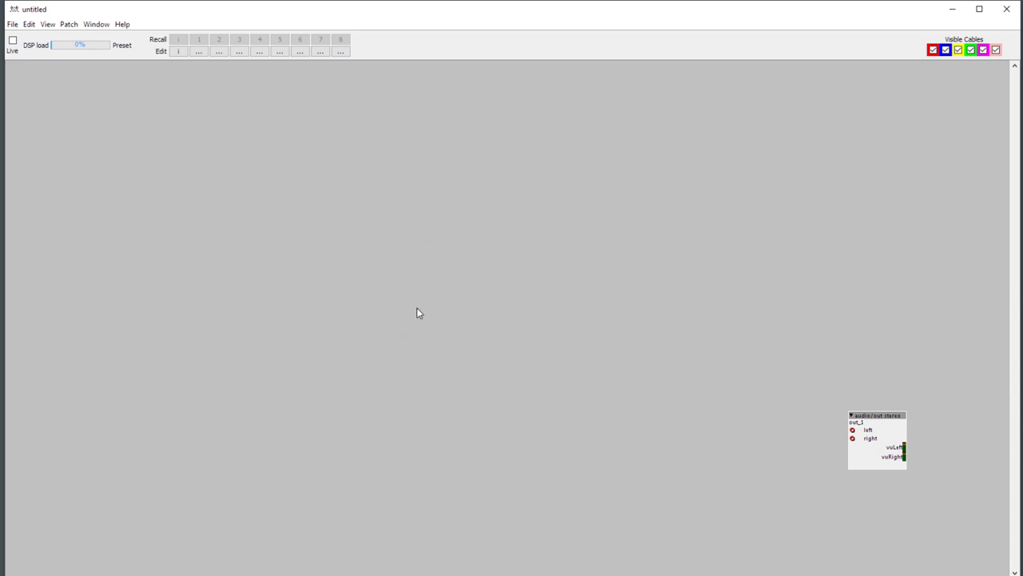
Add an osc/sine oscillator and duplicate it with Ctrl+D so sine_1 and sine_2 sit side by side
double_click(432, 280)
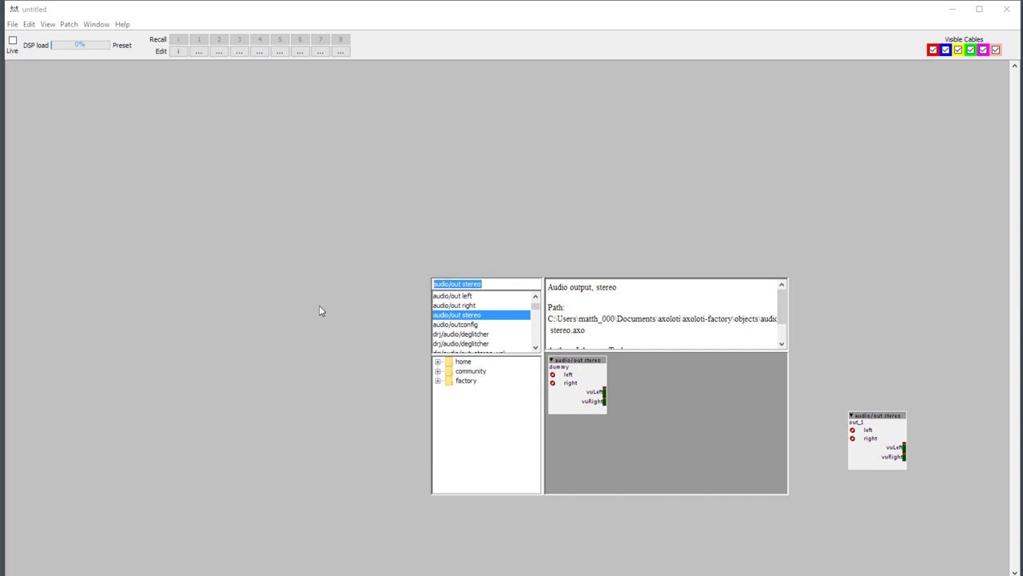
text(osc)
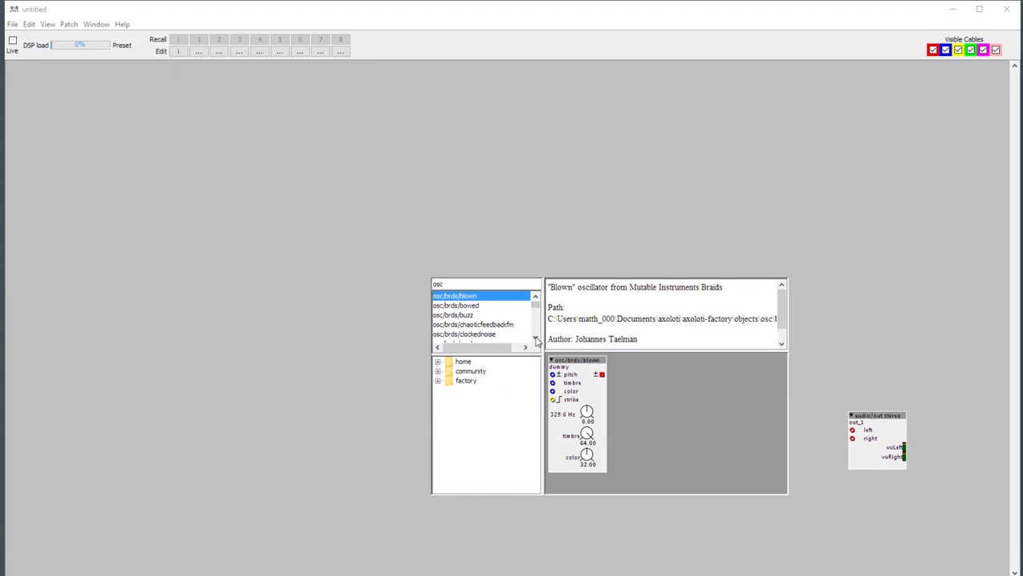
click(537, 339)
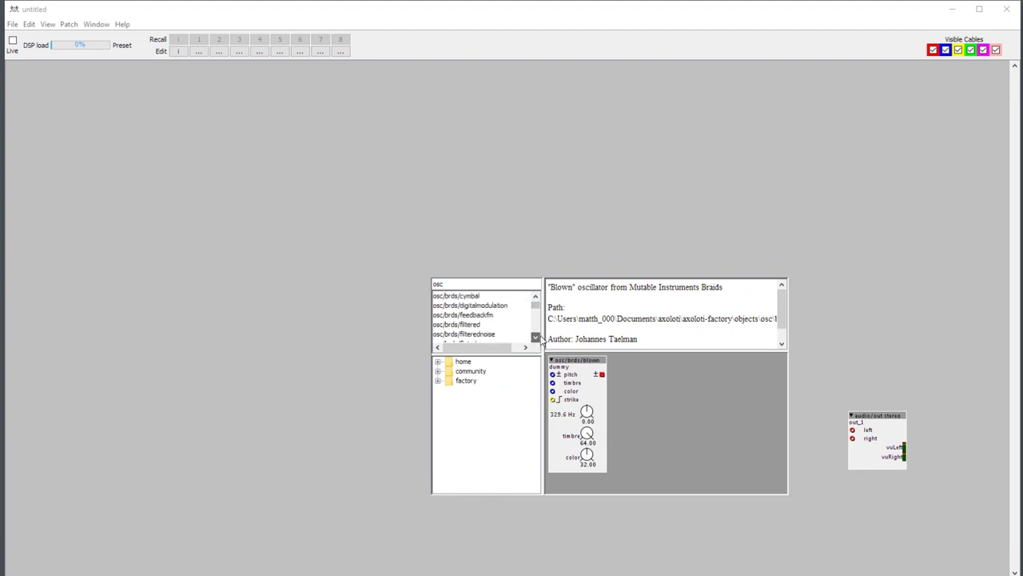
scroll(539, 335, down, 8)
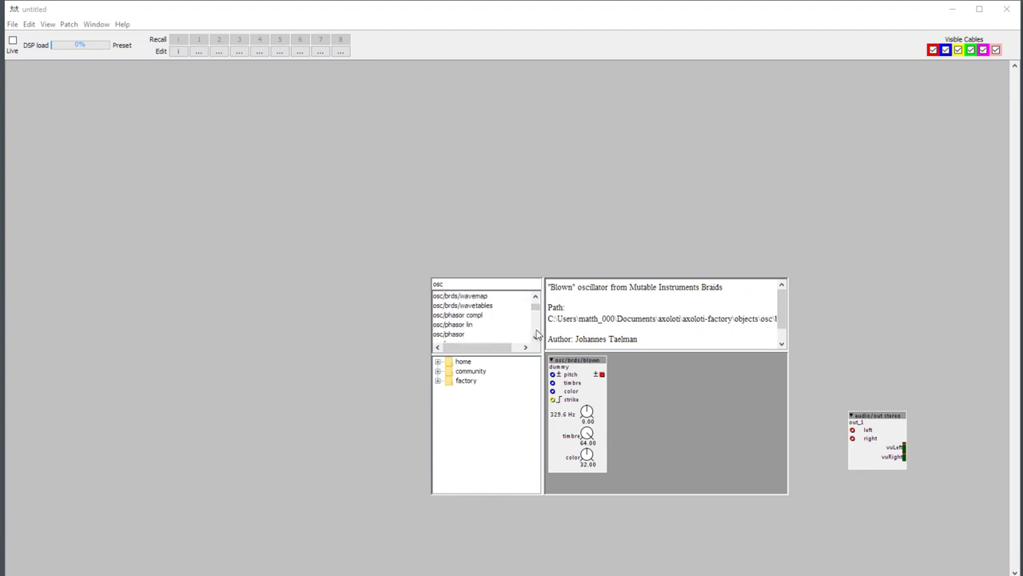
scroll(536, 335, down, 5)
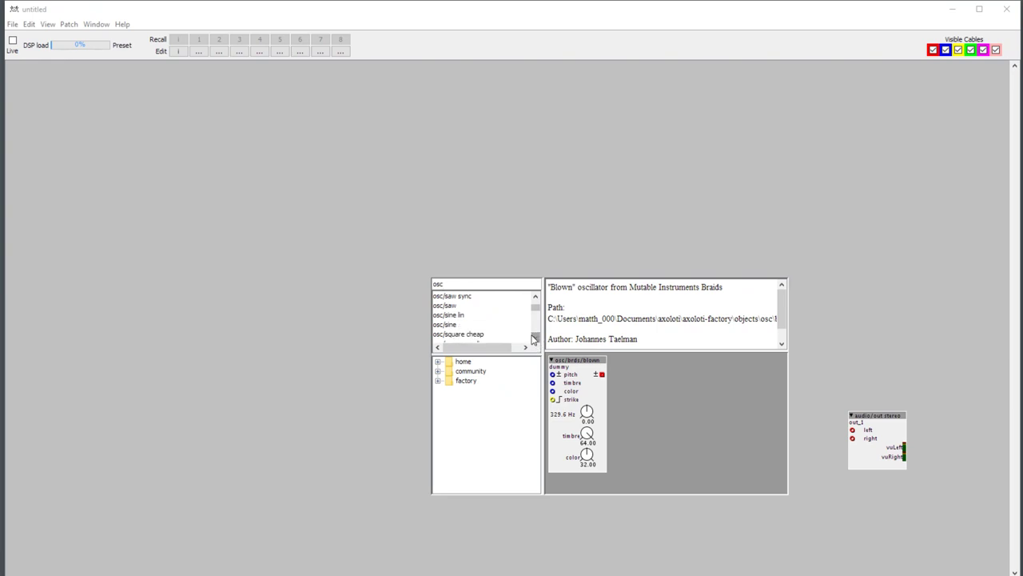
click(446, 325)
key(Return)
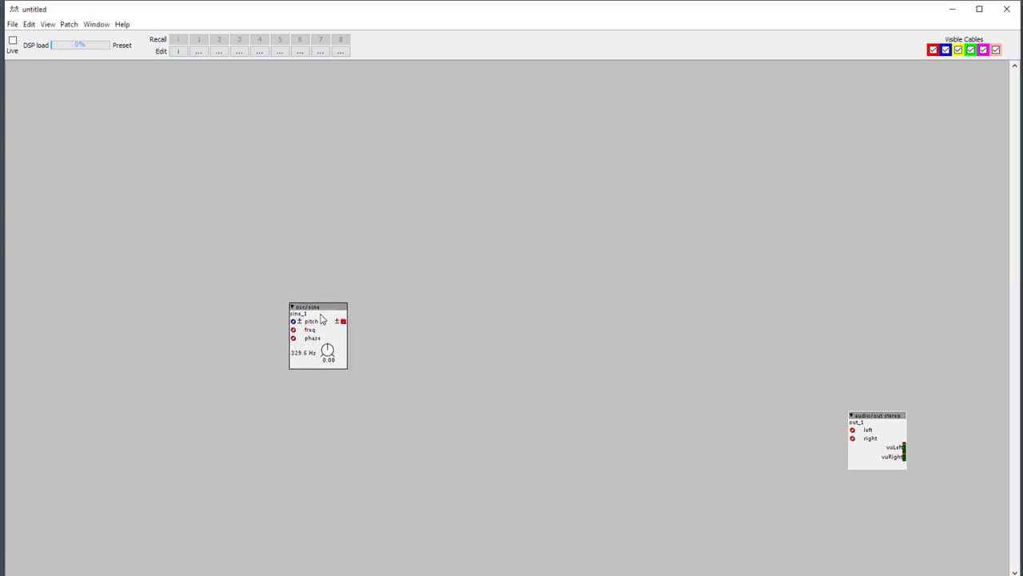
click(314, 349)
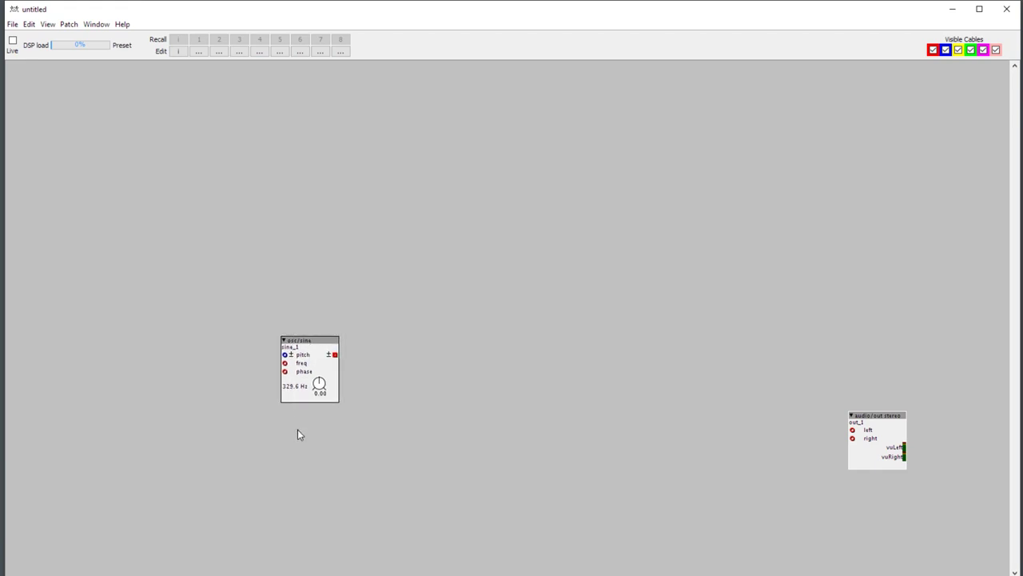
key(ctrl+d)
click(455, 346)
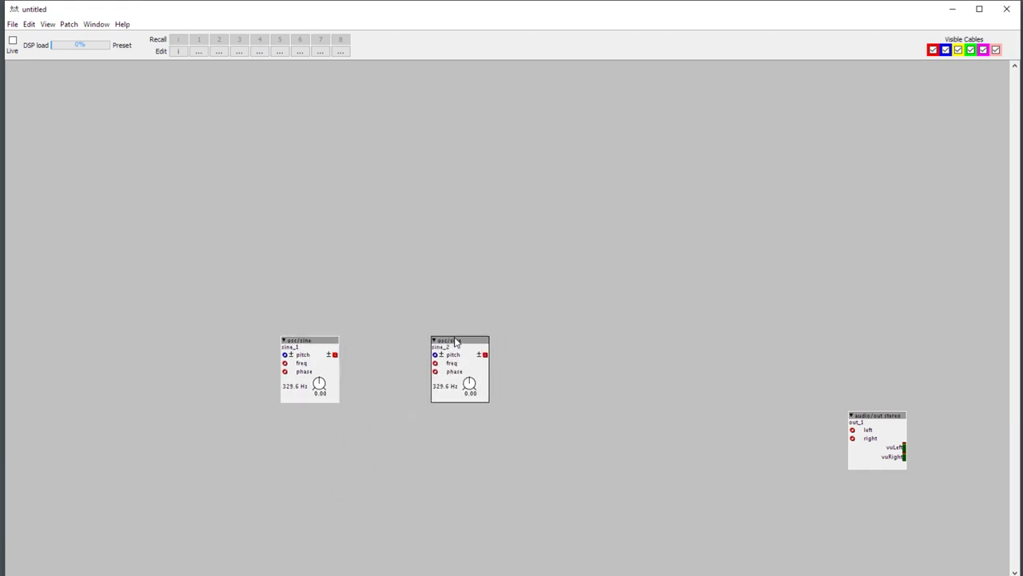
Line out_1 up with the sines, then cable sine_1 into sine_2's phase and sine_2 to out_1
drag(903, 415, 893, 345)
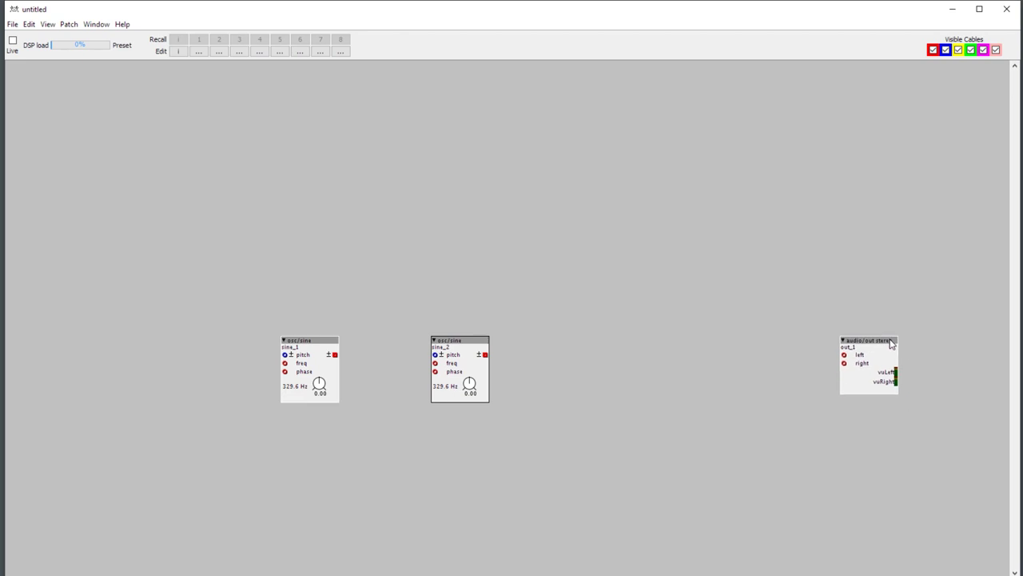
drag(463, 347, 442, 345)
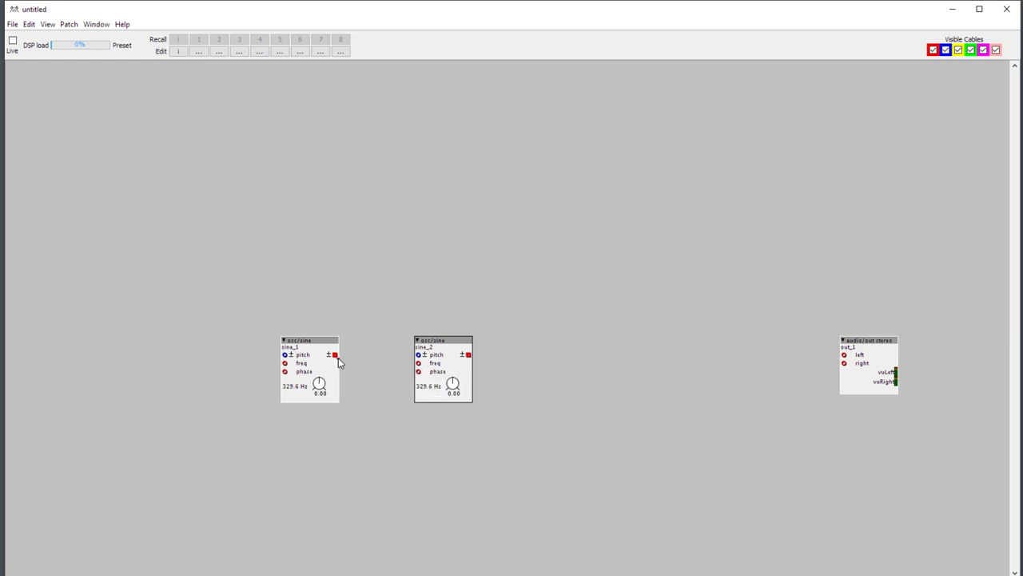
drag(337, 361, 418, 371)
mouse_move(469, 355)
mouse_down()
mouse_move(880, 429)
mouse_move(850, 361)
mouse_move(468, 355)
mouse_up()
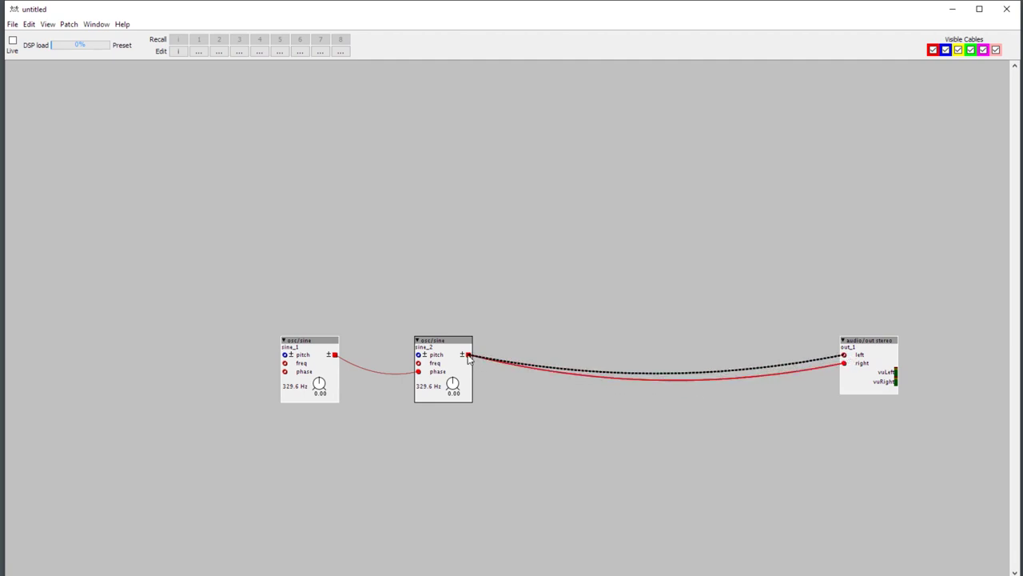
Run the patch live and sweep sine_1's pitch knob down and then higher
click(12, 40)
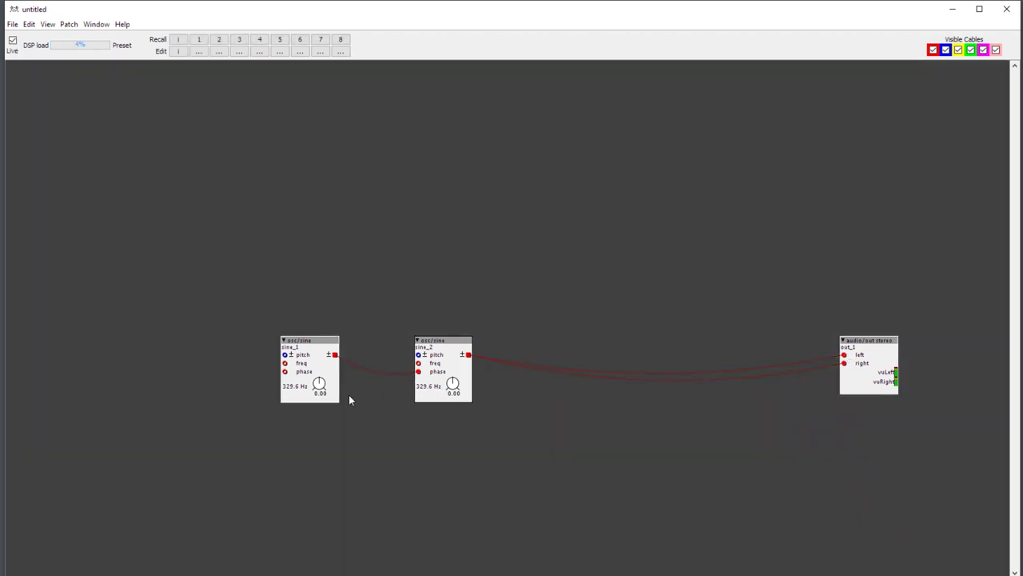
drag(319, 383, 320, 442)
drag(319, 382, 319, 350)
drag(320, 395, 320, 400)
click(13, 40)
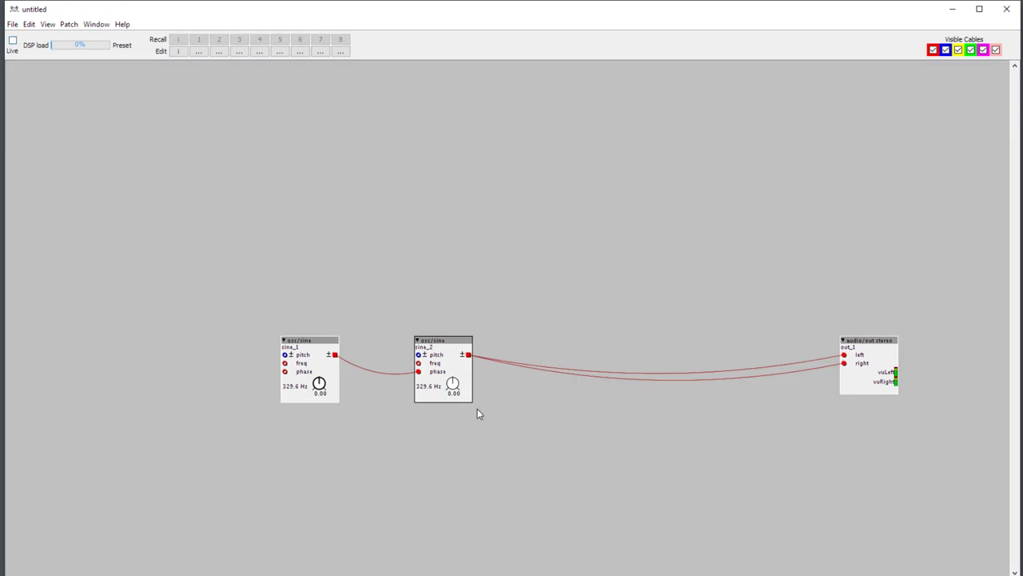
Move sine_1's cable from sine_2's phase to its freq input and audition live at pitch -54.0
drag(422, 363, 335, 354)
drag(419, 372, 390, 406)
click(13, 40)
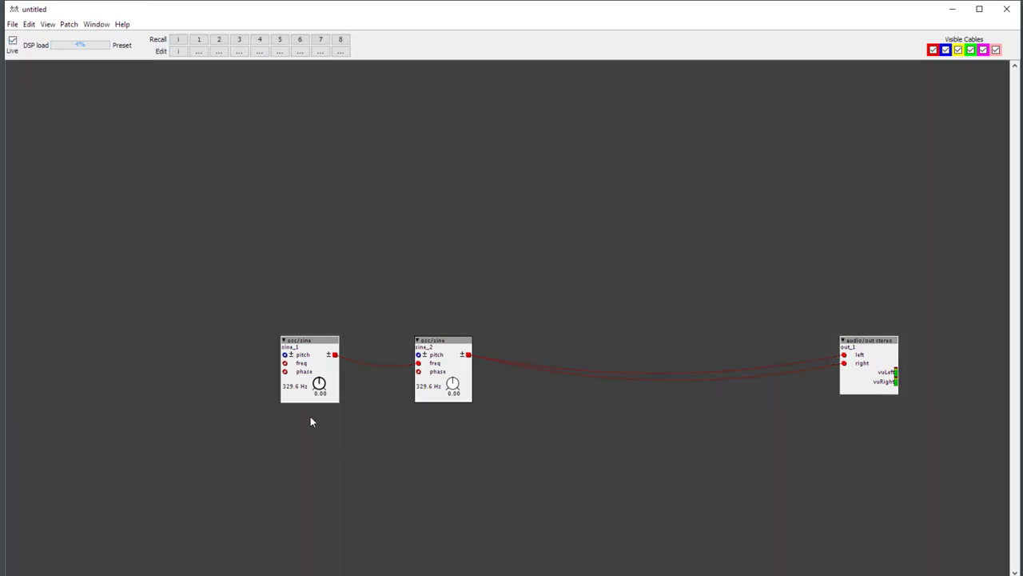
mouse_move(319, 384)
mouse_down()
mouse_move(319, 432)
mouse_move(319, 371)
mouse_up()
Disconnect sine_1 from sine_2's freq input and slide sine_1 back into position
click(13, 40)
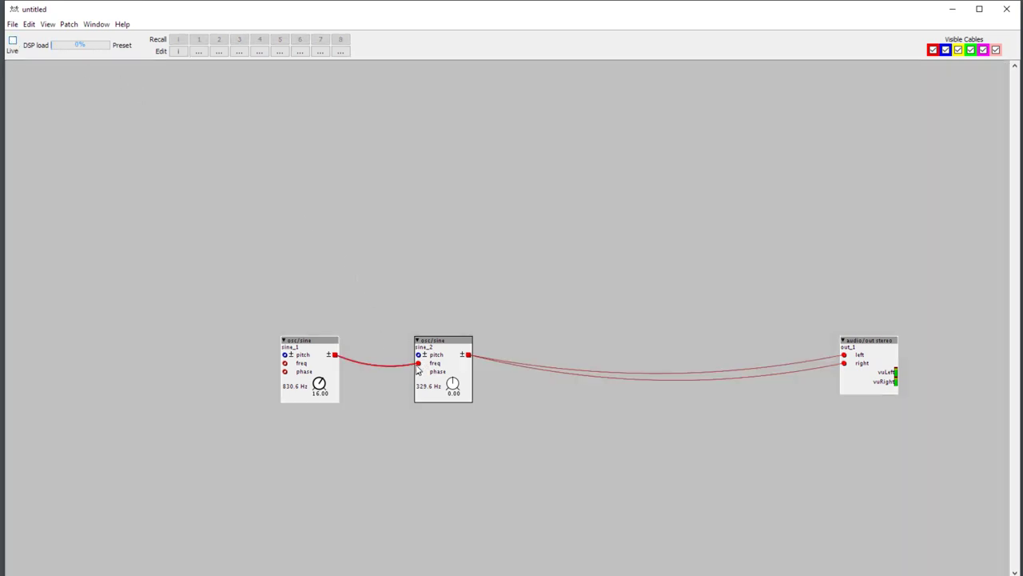
drag(418, 364, 381, 365)
drag(322, 343, 256, 345)
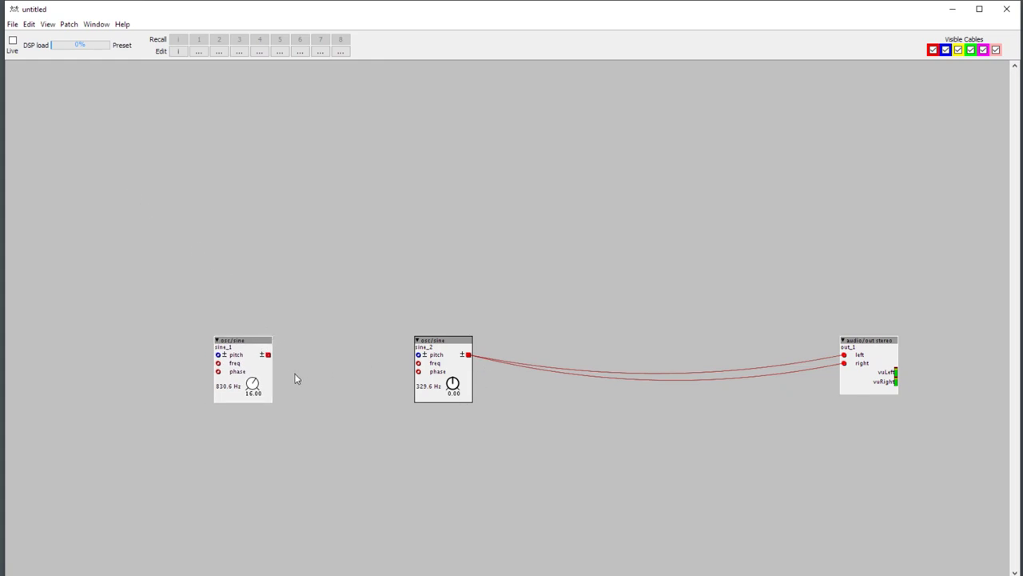
drag(247, 341, 318, 349)
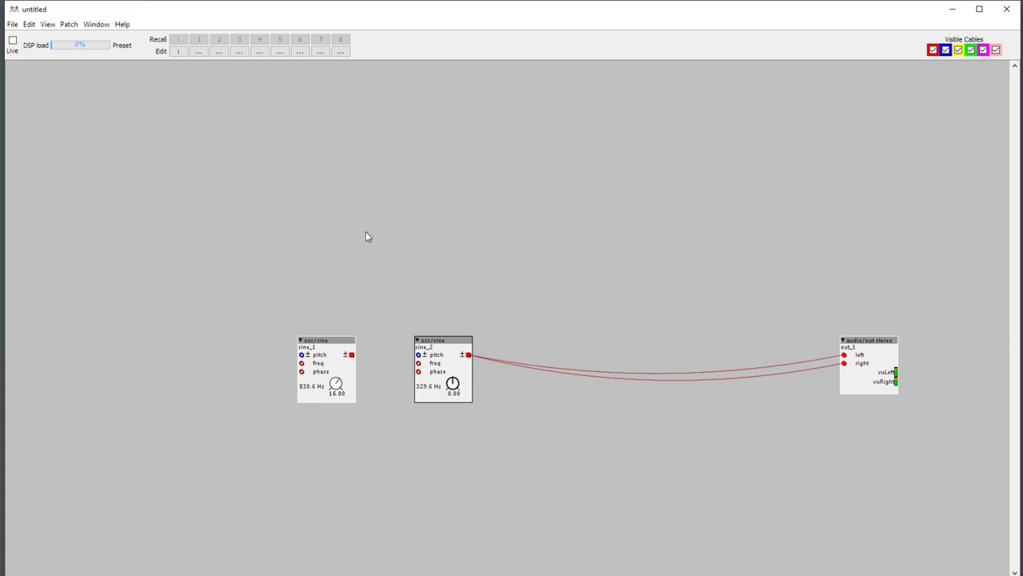
Place a rand/uniform f trig object above sine_1 and cable its output into sine_1's pitch
drag(337, 342, 312, 342)
double_click(313, 217)
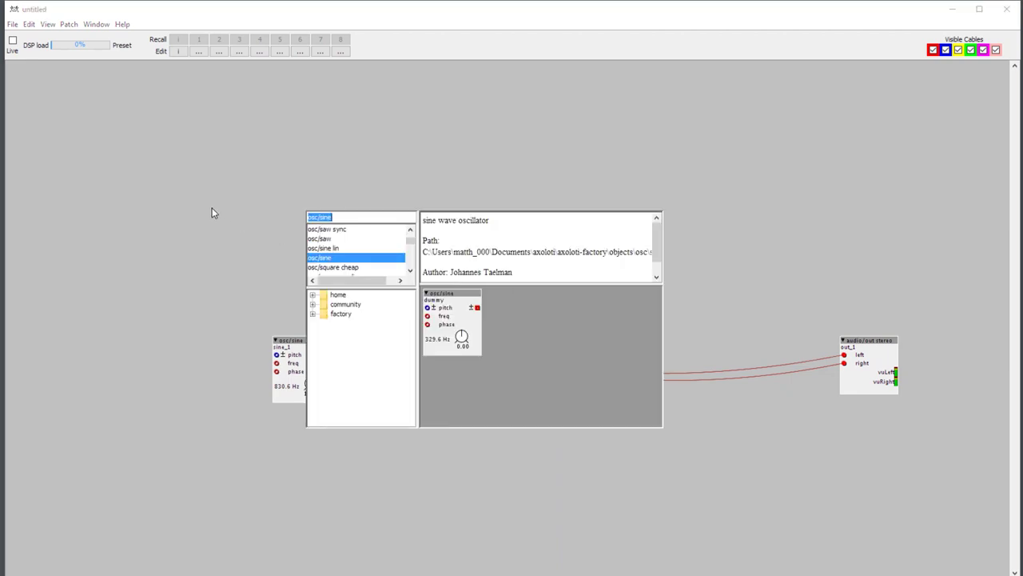
text(ran)
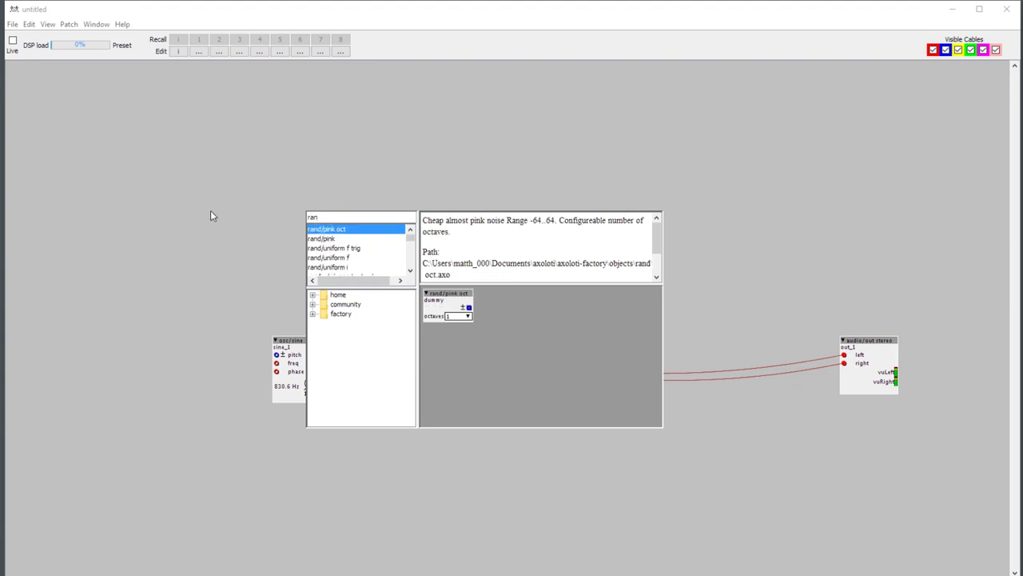
click(349, 248)
double_click(352, 250)
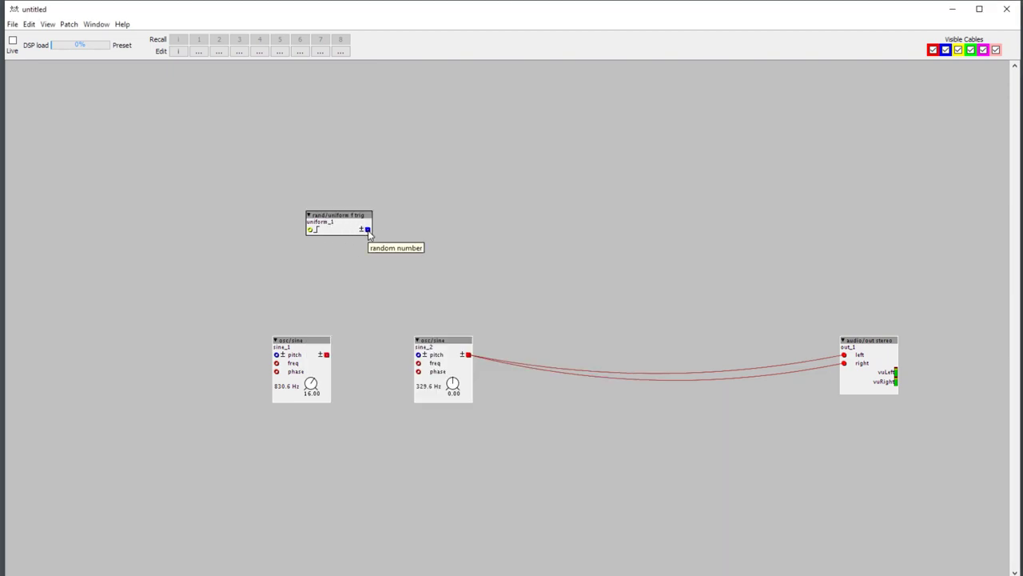
mouse_move(368, 230)
mouse_down()
mouse_move(349, 269)
mouse_move(370, 235)
mouse_up()
drag(368, 230, 276, 354)
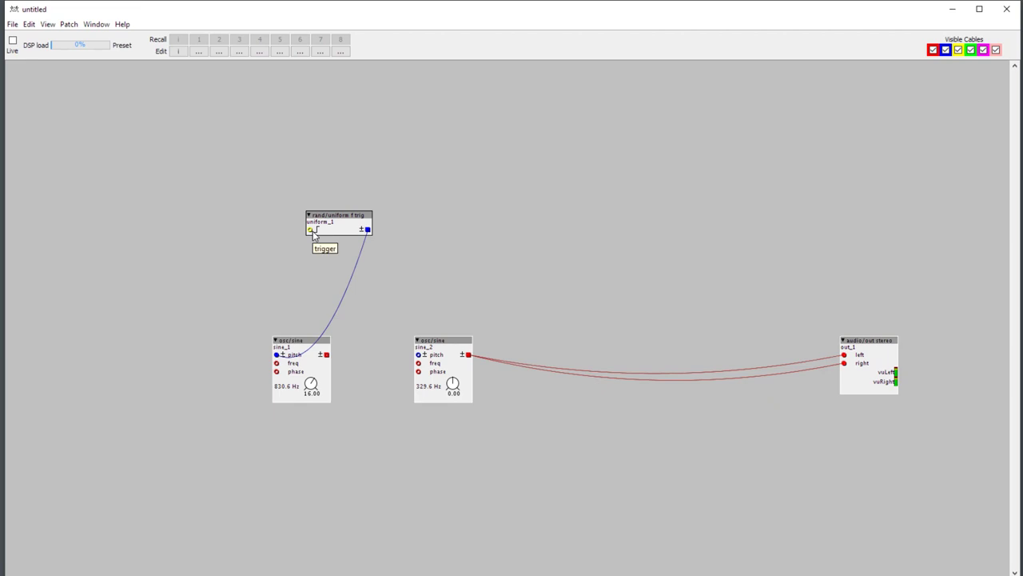
drag(327, 218, 285, 218)
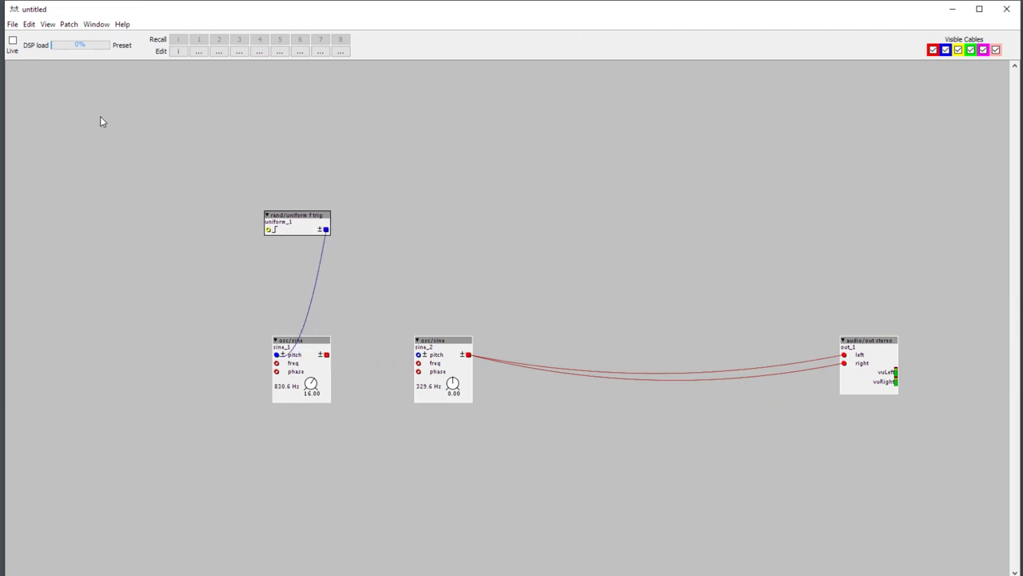
Add an lfo/square object at the far left and connect it to uniform_1's trig input
double_click(160, 171)
text(lfo)
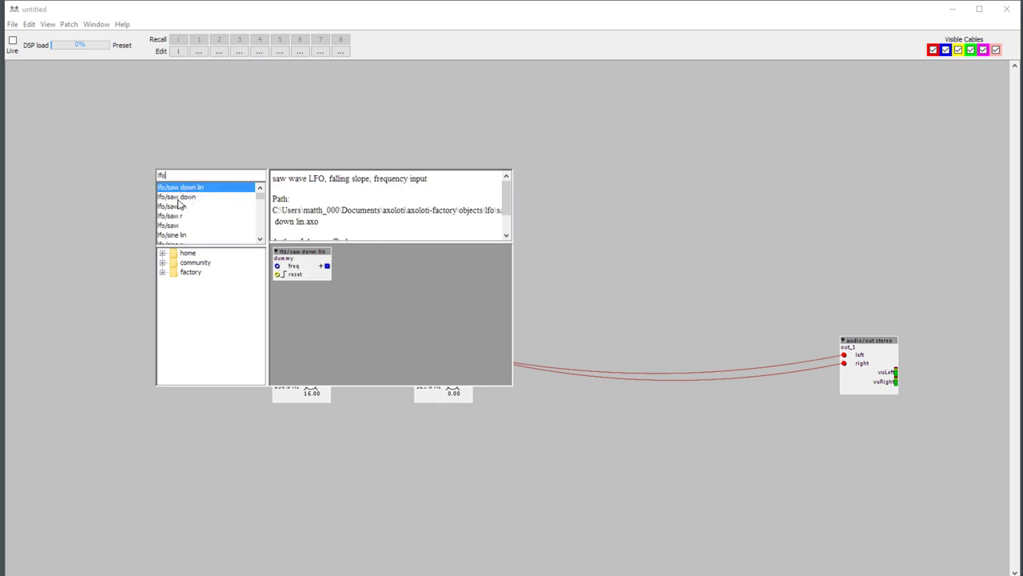
scroll(184, 204, down, 5)
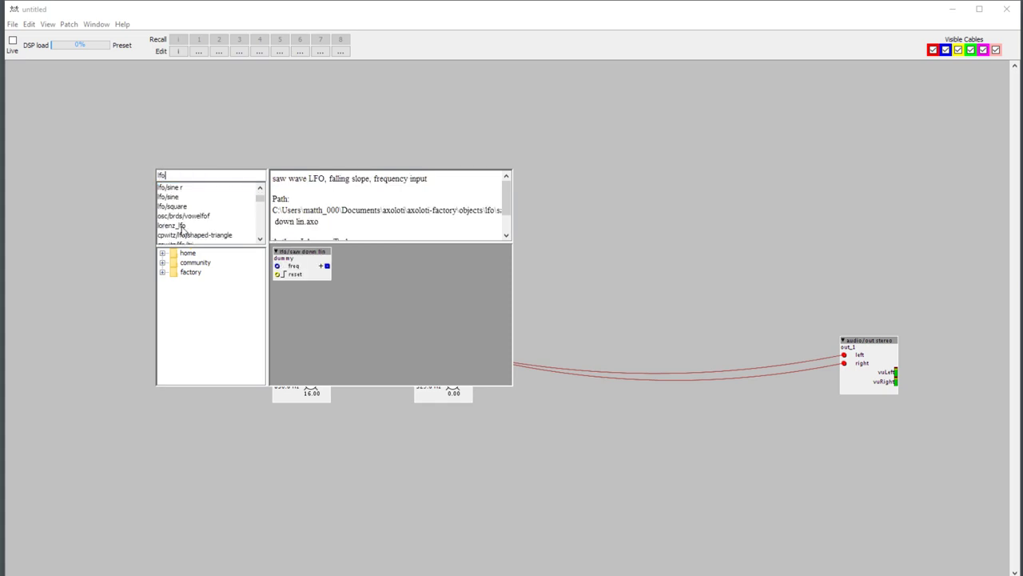
scroll(197, 215, up, 5)
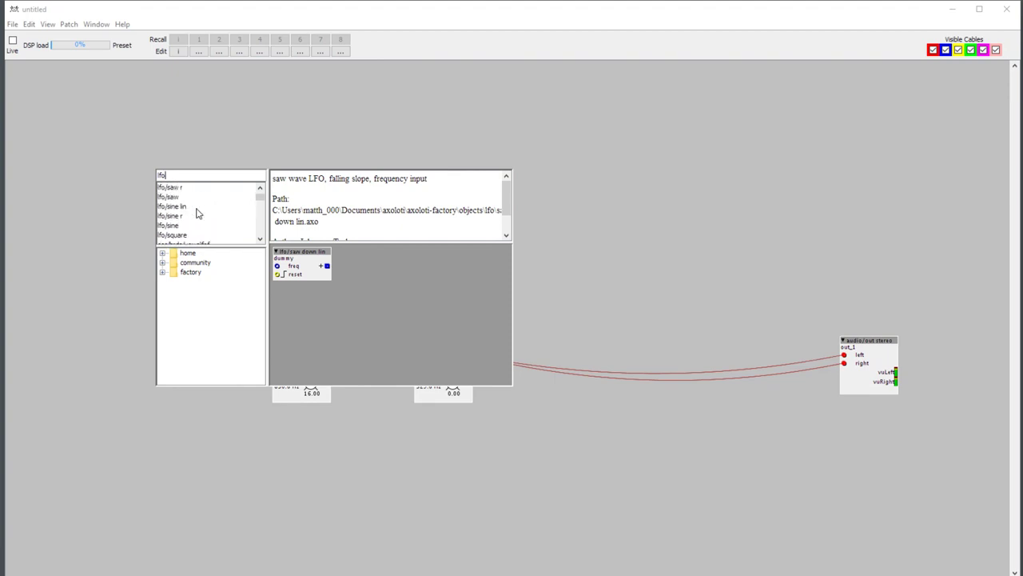
scroll(197, 214, down, 4)
scroll(197, 214, up, 3)
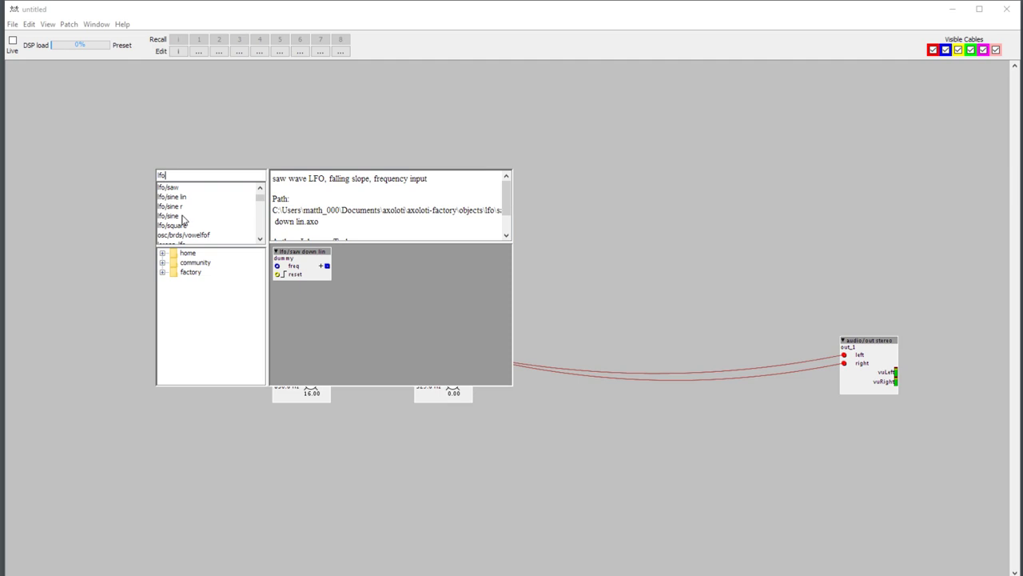
double_click(183, 226)
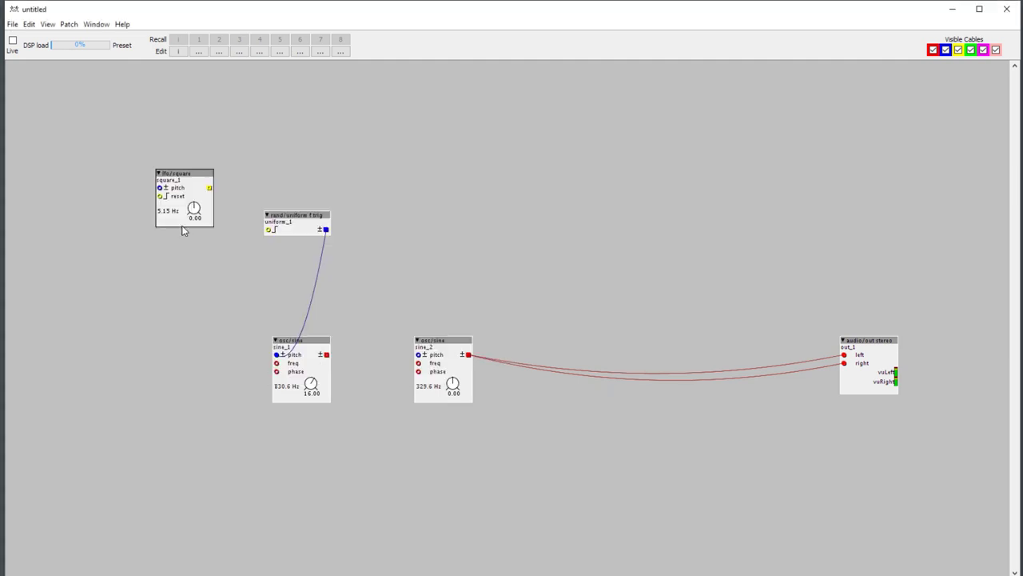
drag(199, 172, 124, 168)
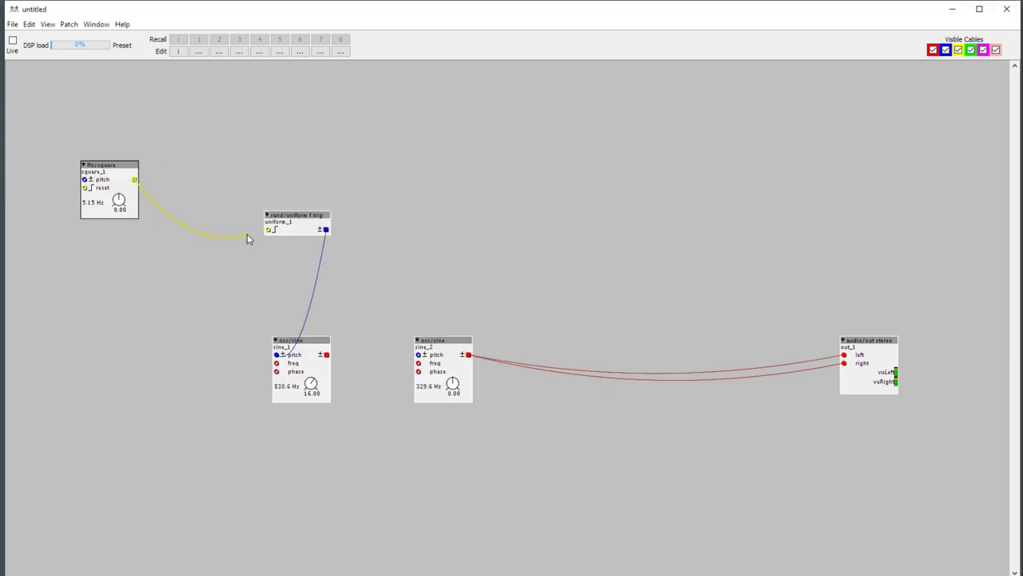
drag(247, 237, 196, 243)
Duplicate uniform_1 into uniform_2–uniform_5, wiring uniform_2 to sine_2's pitch and square_1 to its trig
right_click(198, 160)
click(230, 112)
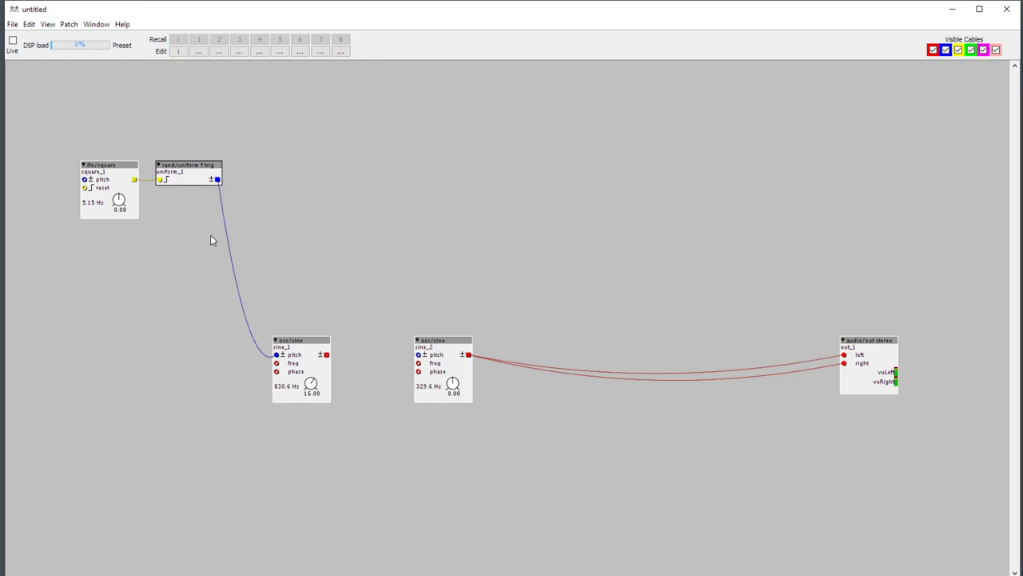
key(ctrl+d)
drag(269, 233, 483, 166)
key(ctrl+d)
key(ctrl+d)
key(ctrl+d)
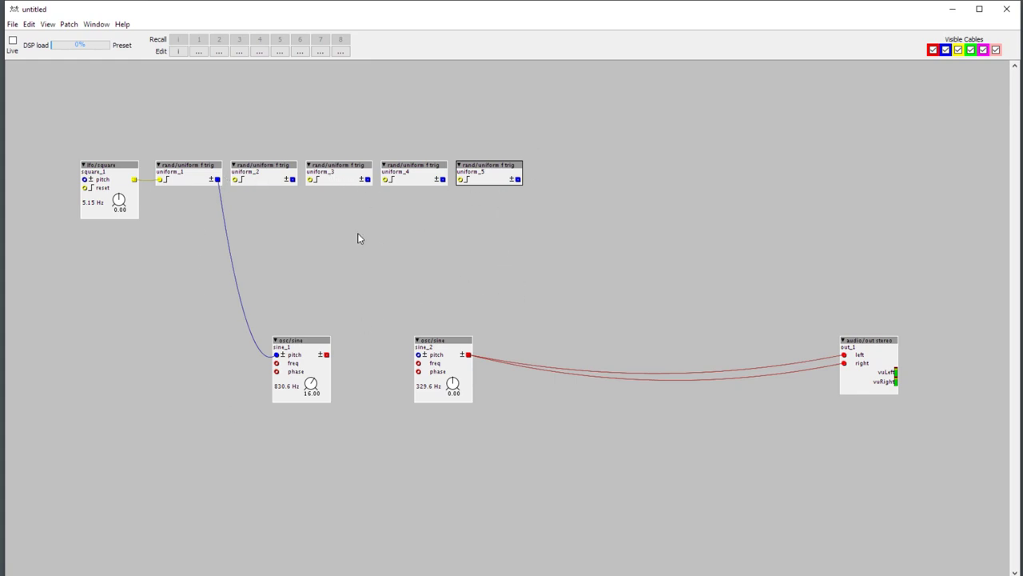
drag(293, 179, 419, 355)
drag(236, 180, 134, 179)
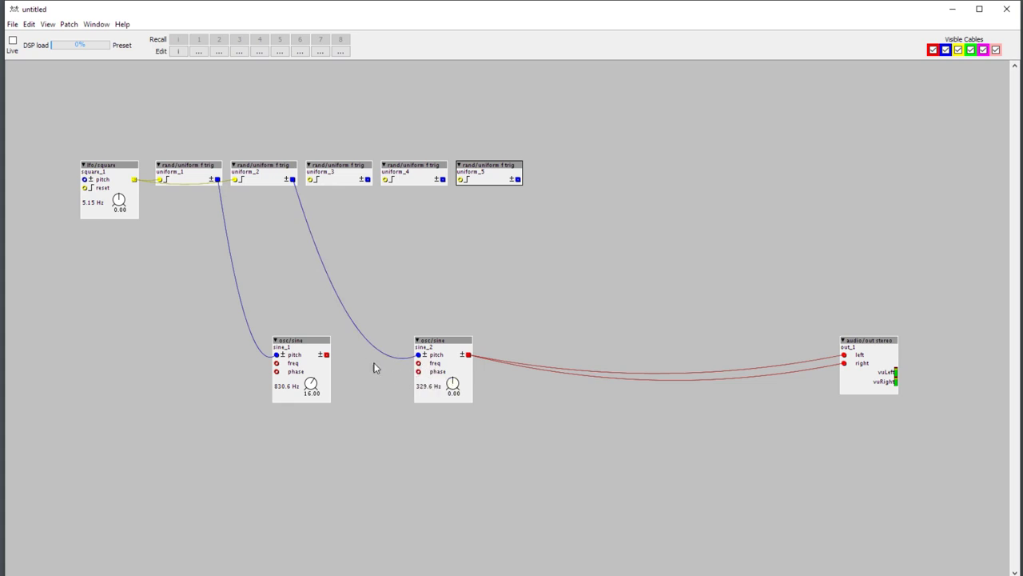
drag(296, 346, 196, 346)
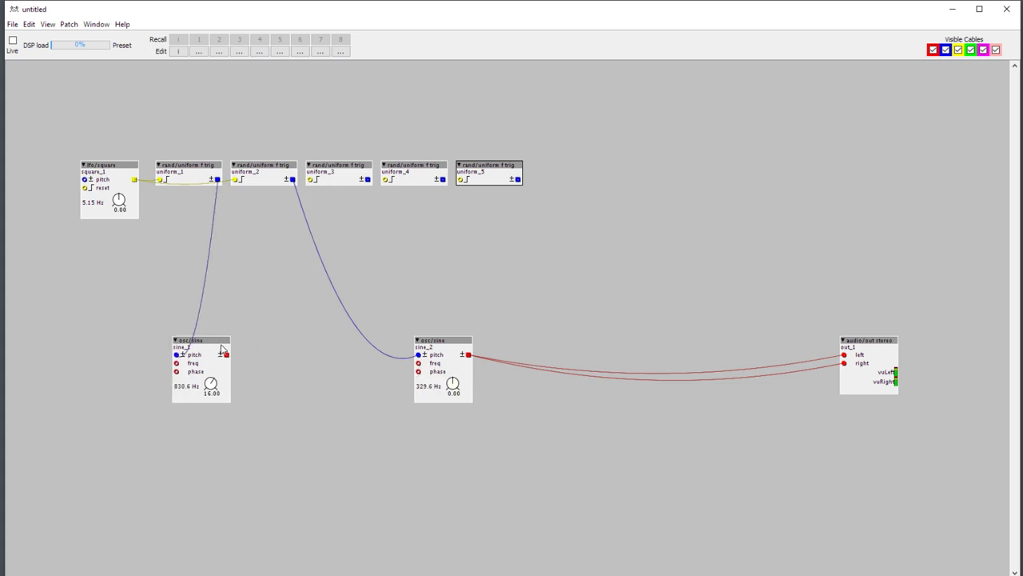
Search '*', place a multiply object beside the sines and wire its b input
double_click(262, 349)
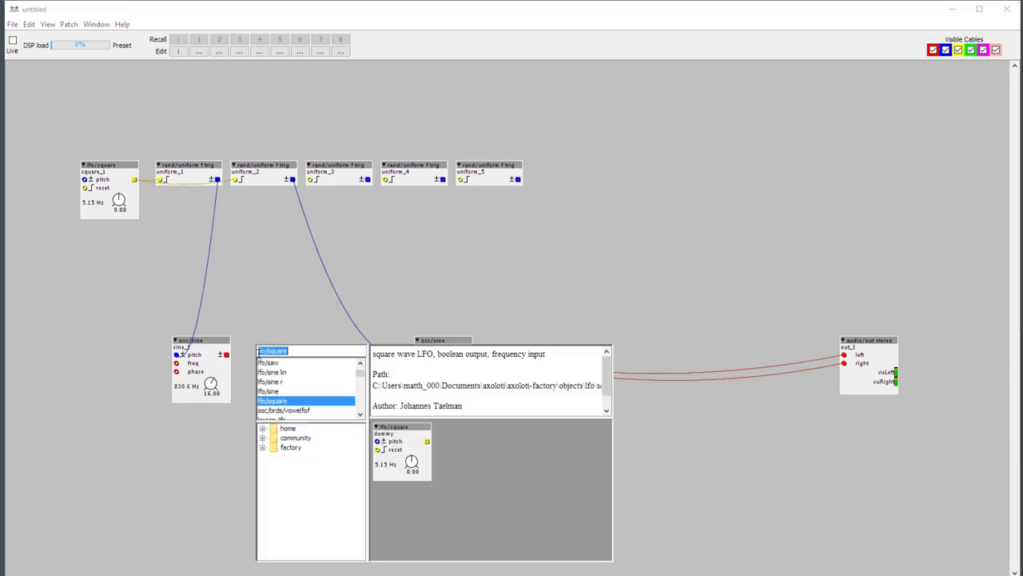
text(*)
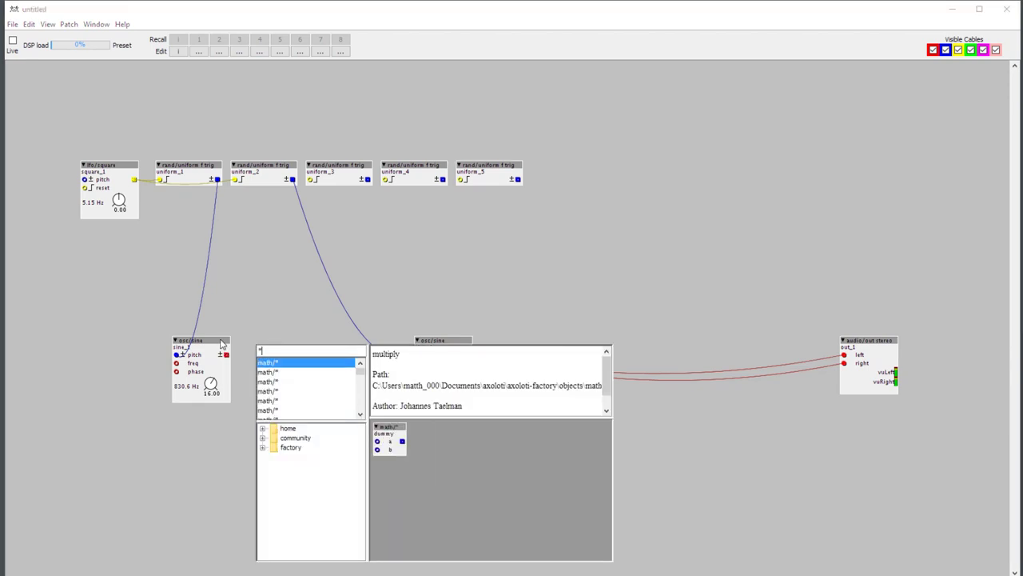
click(280, 371)
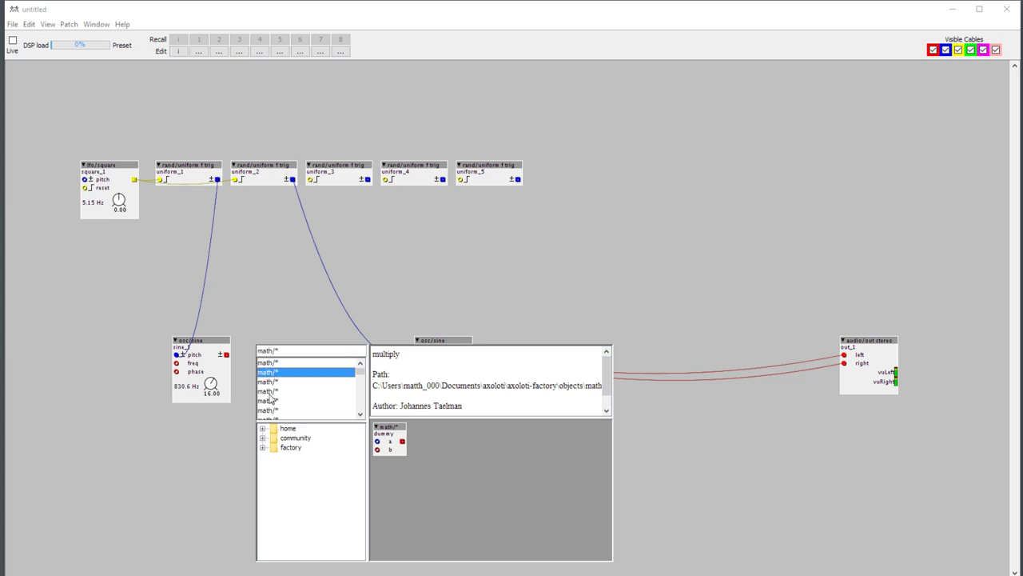
click(271, 391)
click(272, 401)
click(272, 371)
click(274, 383)
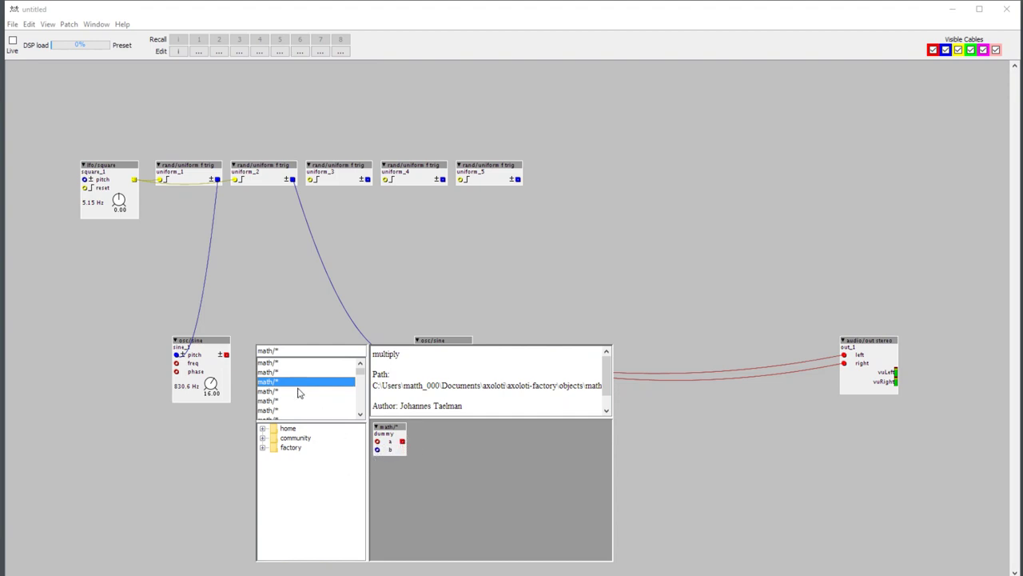
double_click(273, 383)
mouse_move(277, 348)
mouse_down()
mouse_move(268, 338)
mouse_move(252, 355)
mouse_move(439, 372)
mouse_up()
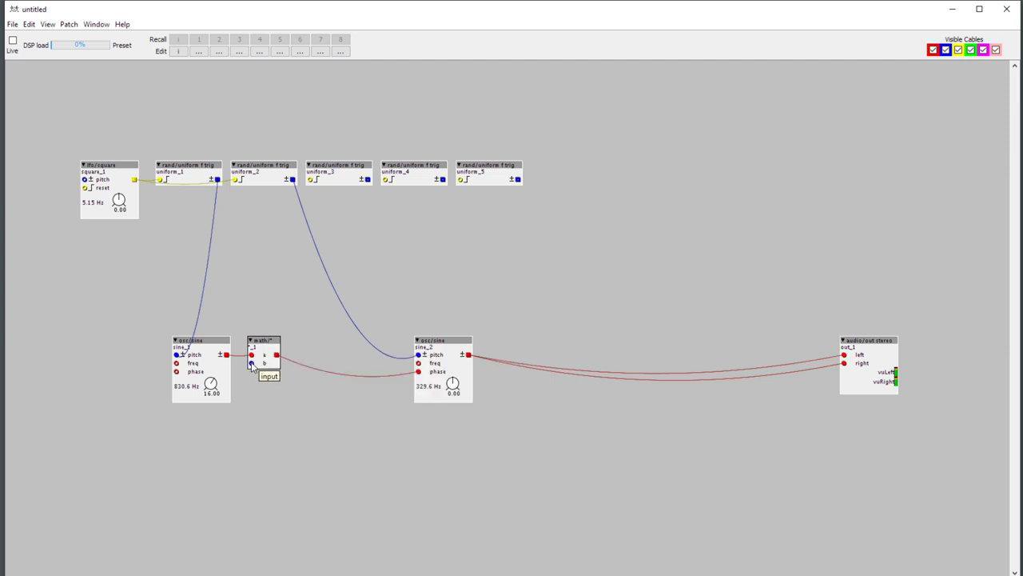
drag(252, 364, 252, 445)
Add a second multiply object and try swapping it for other multiply variants
double_click(271, 340)
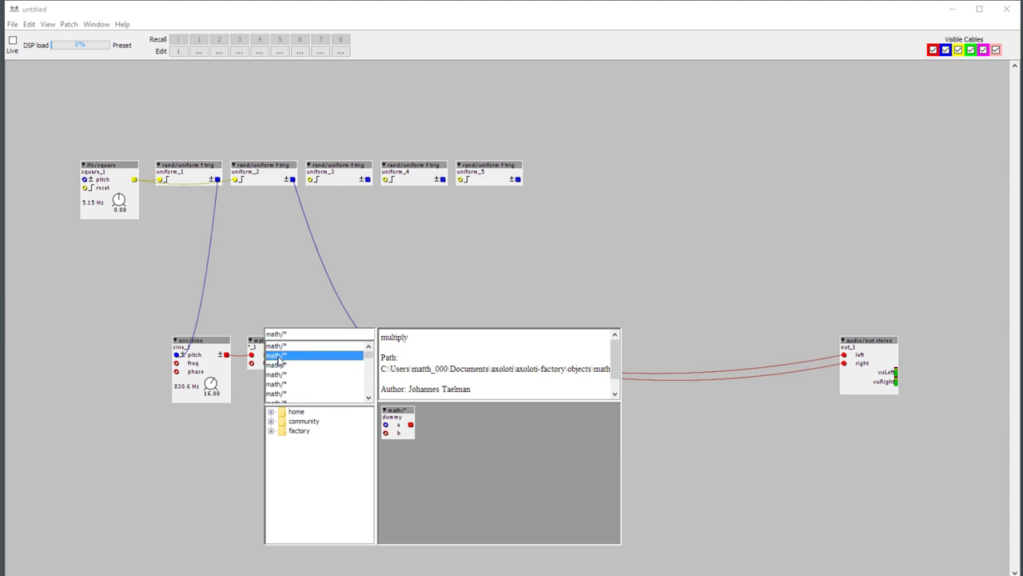
double_click(278, 373)
drag(285, 335, 333, 336)
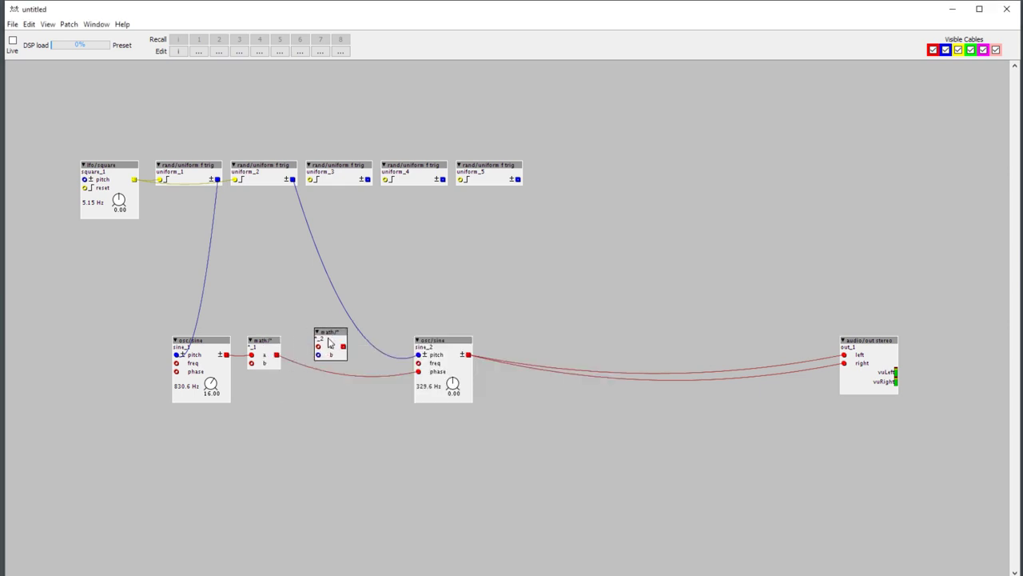
double_click(265, 344)
double_click(260, 405)
double_click(260, 348)
double_click(265, 393)
double_click(264, 346)
Compare the multiply variants, including math/*c, and place the chosen math/* object
click(266, 392)
key(Up)
key(Up)
key(Up)
key(Up)
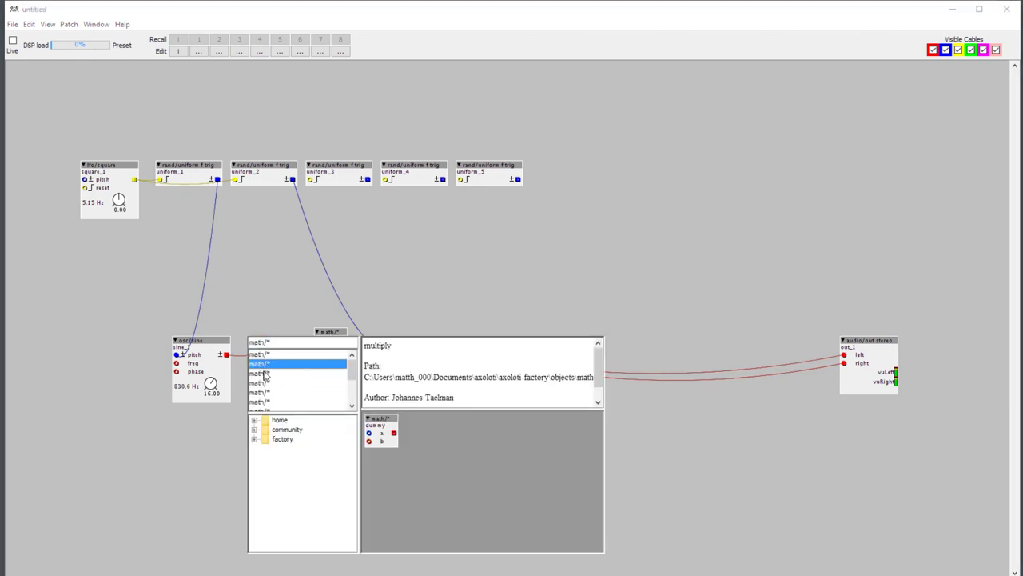
text(c)
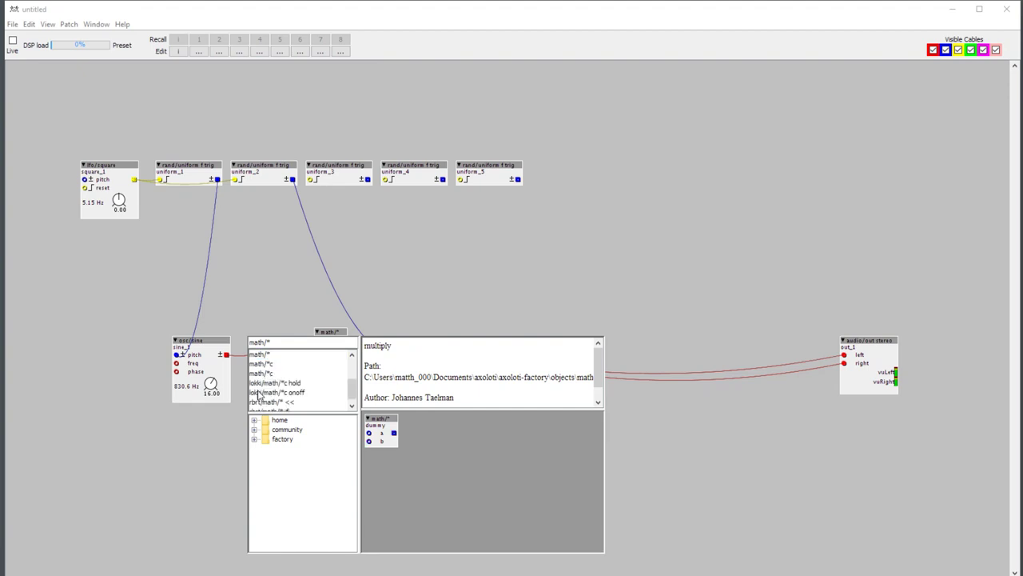
click(257, 374)
key(BackSpace)
key(Down)
key(Down)
key(Down)
key(Down)
key(Down)
key(Up)
key(Up)
click(259, 393)
click(261, 376)
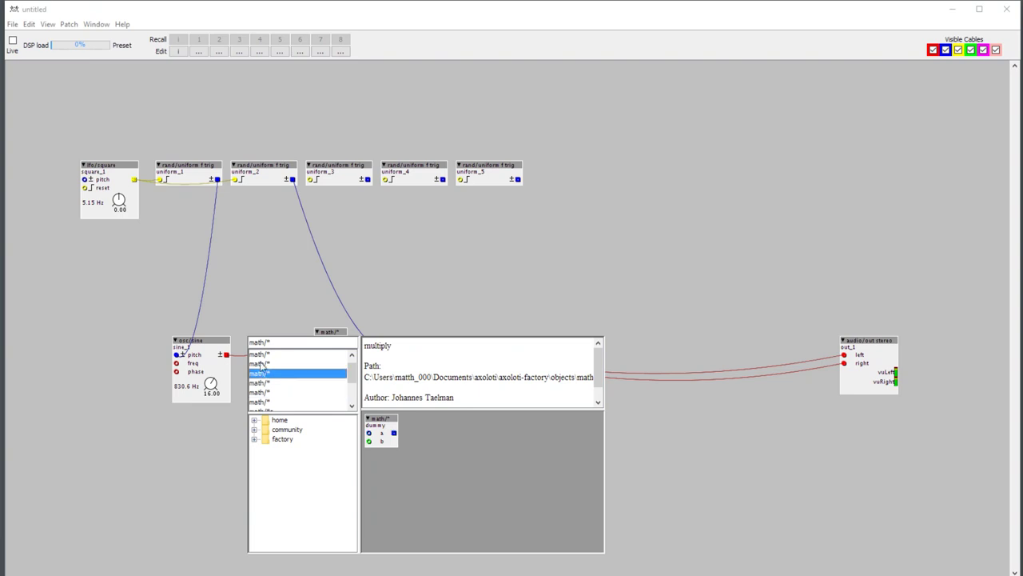
click(261, 357)
click(264, 364)
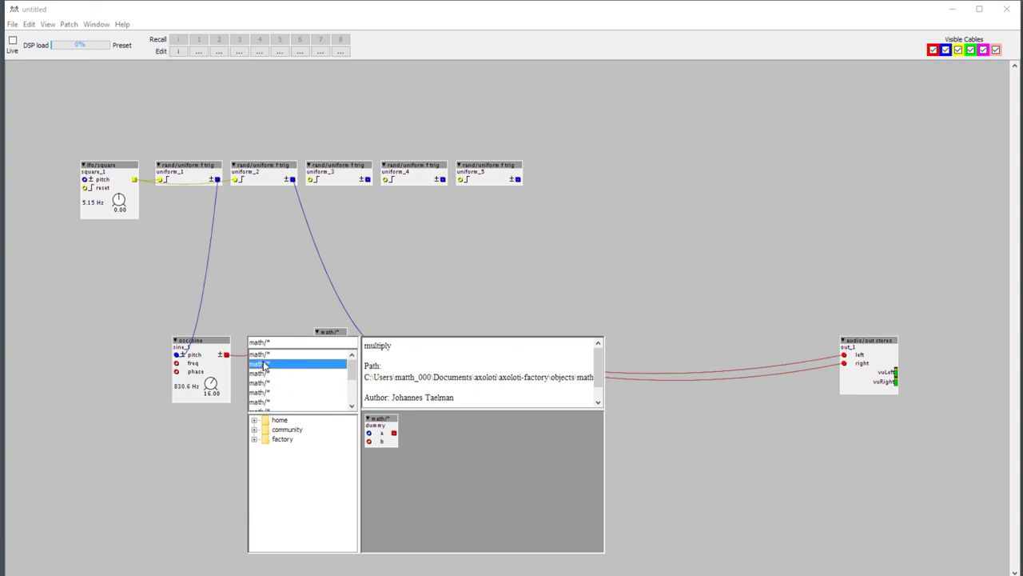
click(263, 376)
double_click(264, 374)
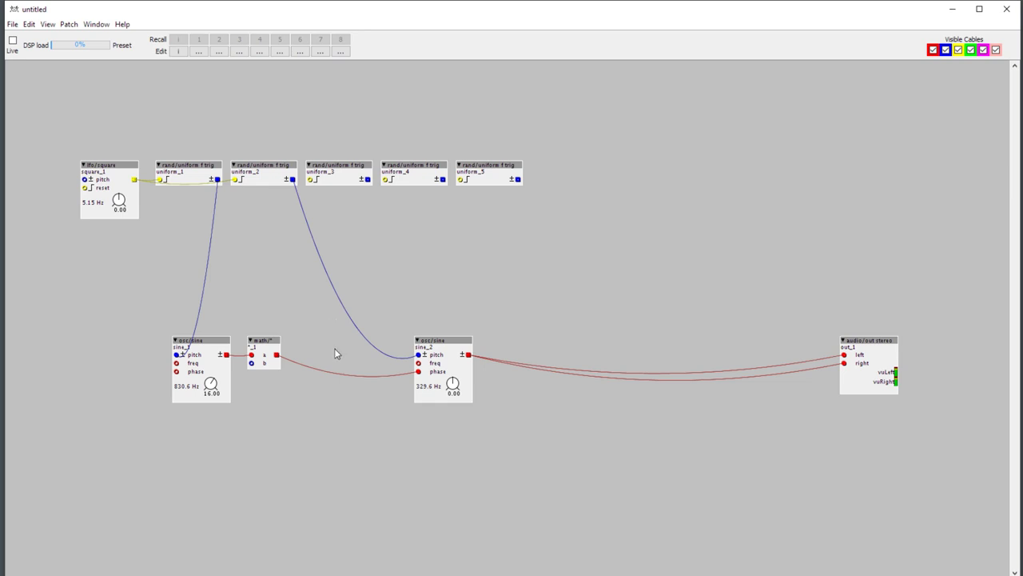
Add conv/bipolar2unipolar beside uniform_3 into *_1's b input, and trigger uniform_3 from square_1
double_click(327, 214)
text(uni)
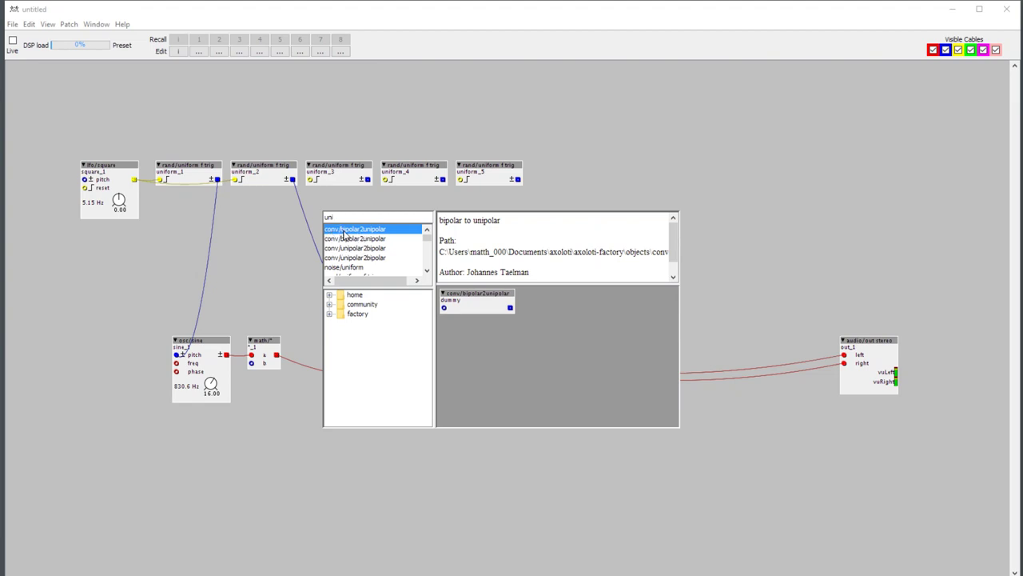
double_click(367, 233)
drag(360, 218, 310, 213)
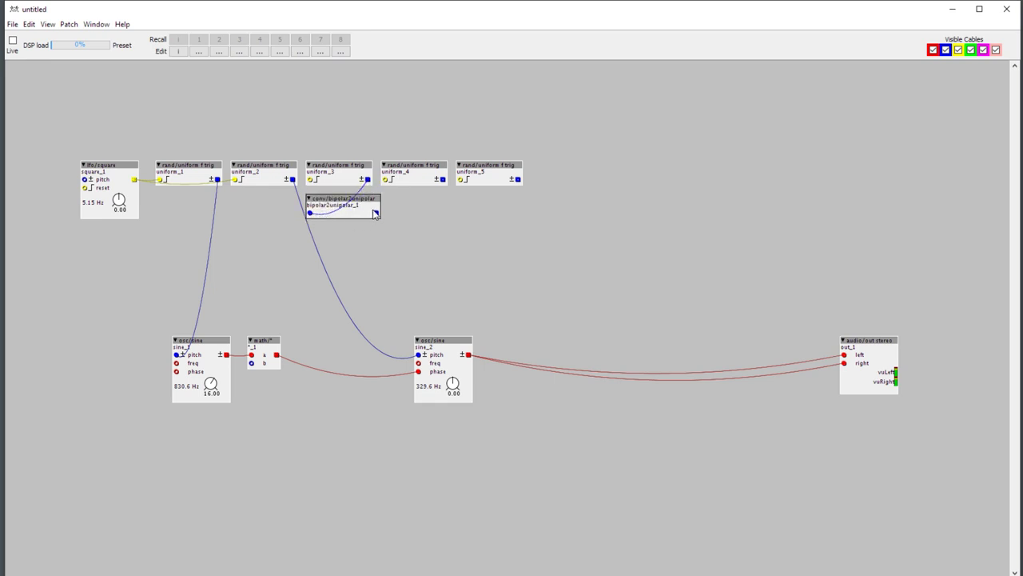
drag(375, 213, 264, 364)
drag(310, 179, 134, 179)
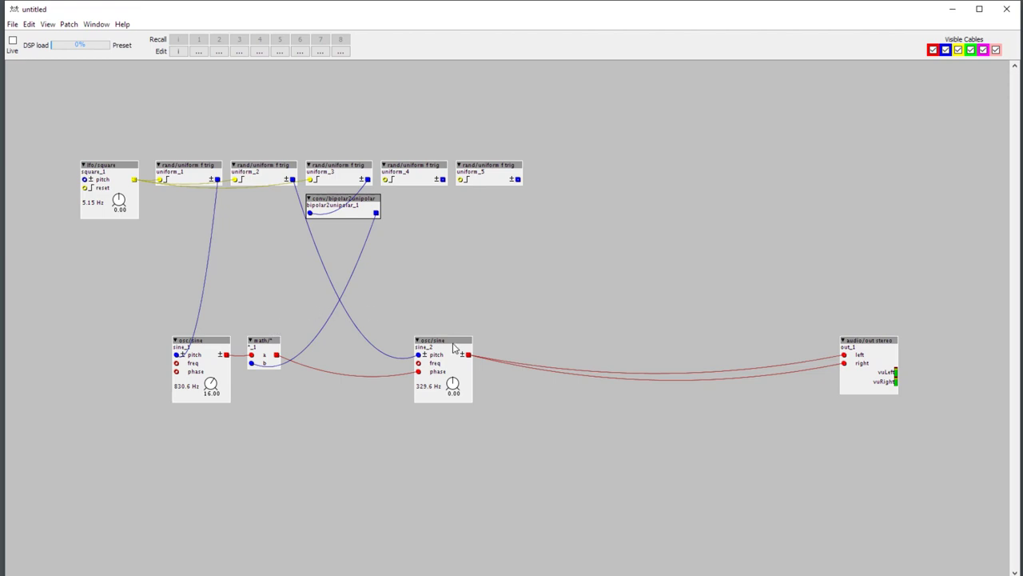
drag(453, 344, 412, 343)
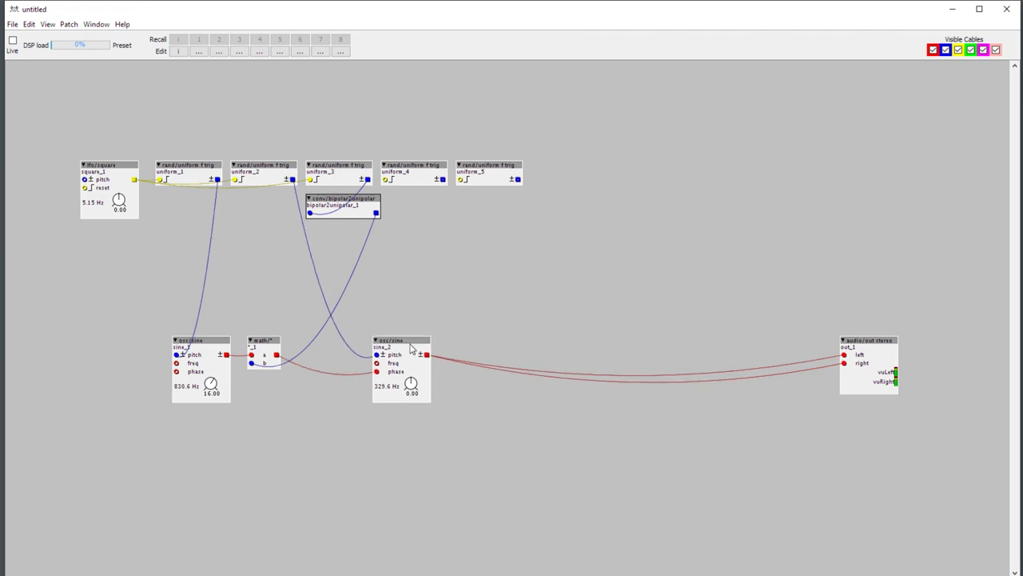
Add a gain/vca object beside sine_2 and wire sine_2's output into it
double_click(506, 328)
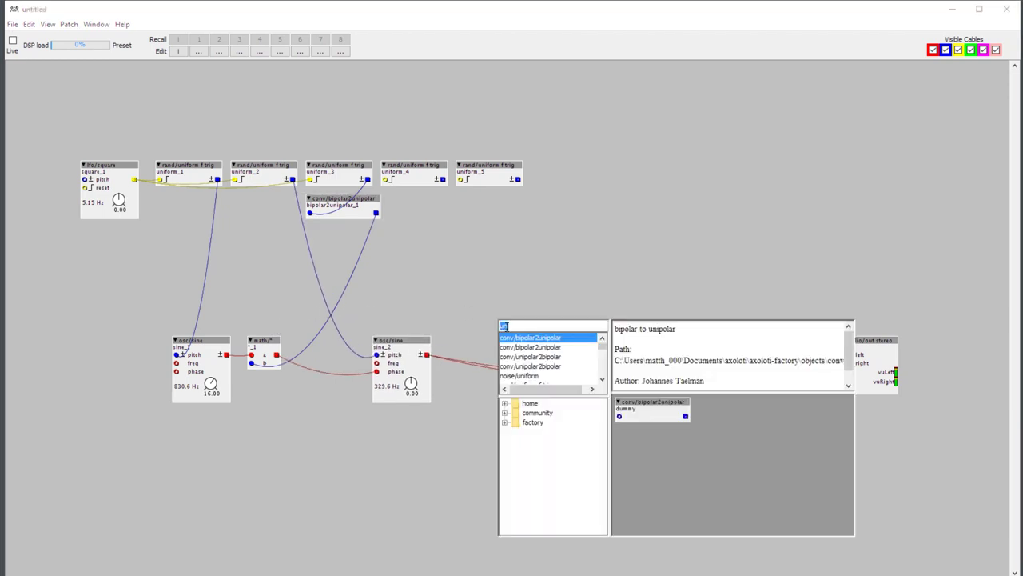
text(vca)
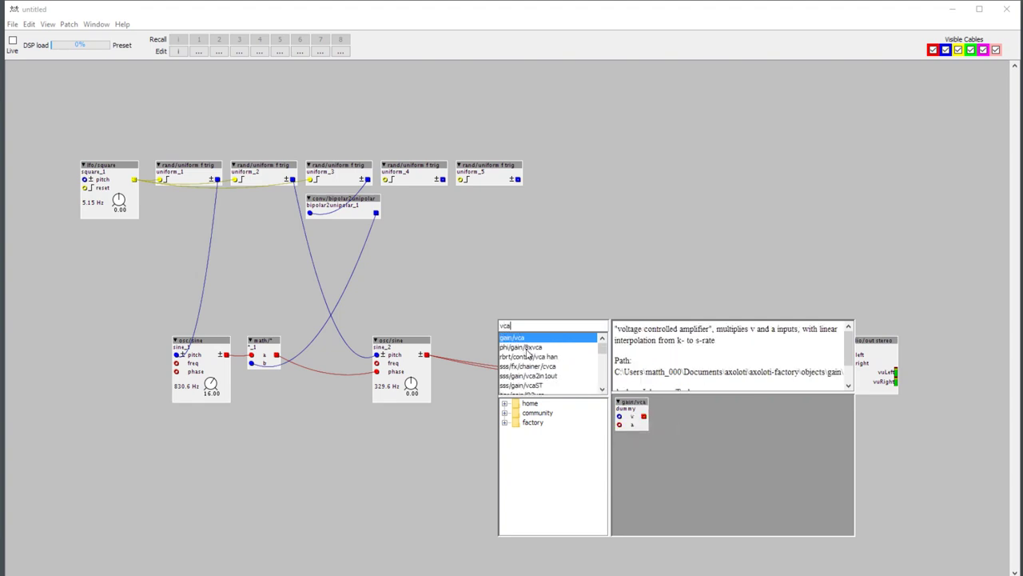
click(525, 340)
double_click(527, 342)
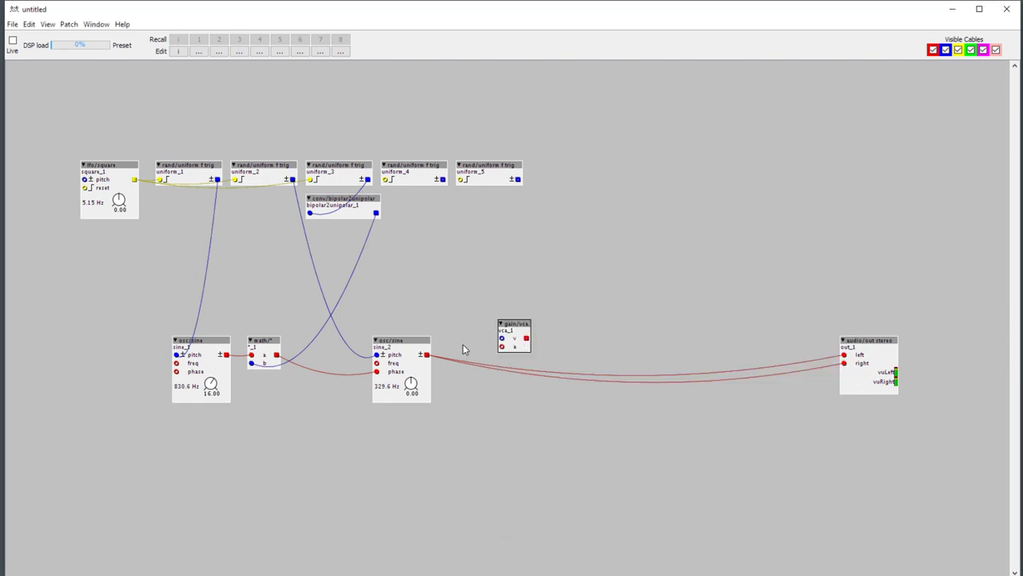
drag(426, 354, 490, 342)
click(477, 284)
Search the object finder for envelopes, comparing env/ad with env/d m, and settle on env/d m
double_click(478, 270)
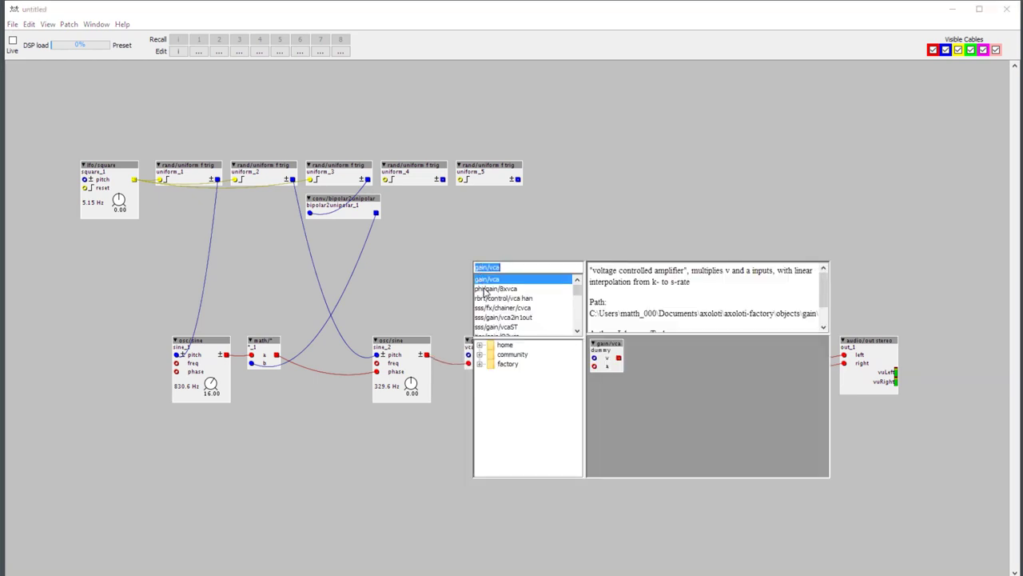
text(env)
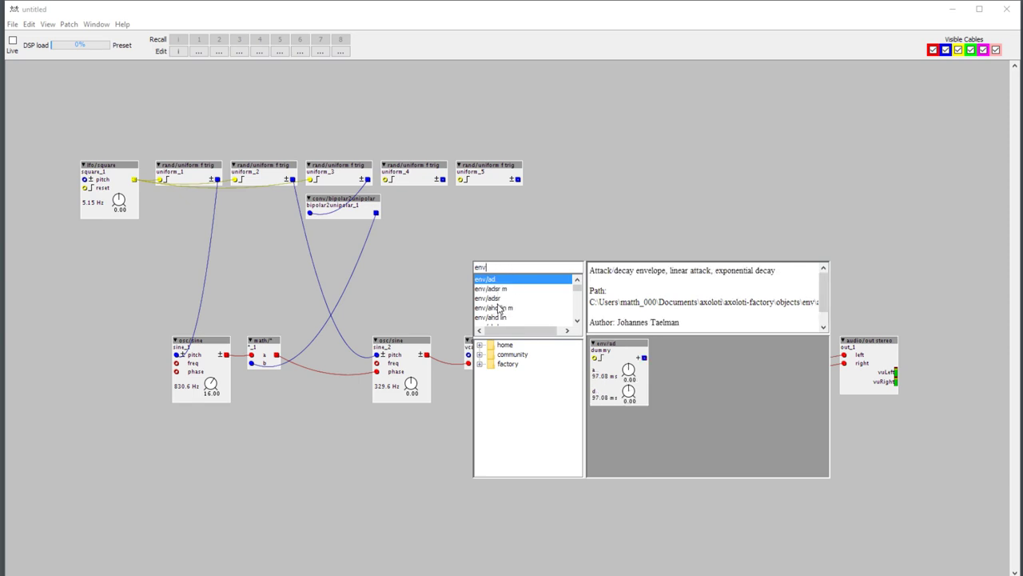
scroll(501, 307, down, 2)
scroll(502, 307, up, 2)
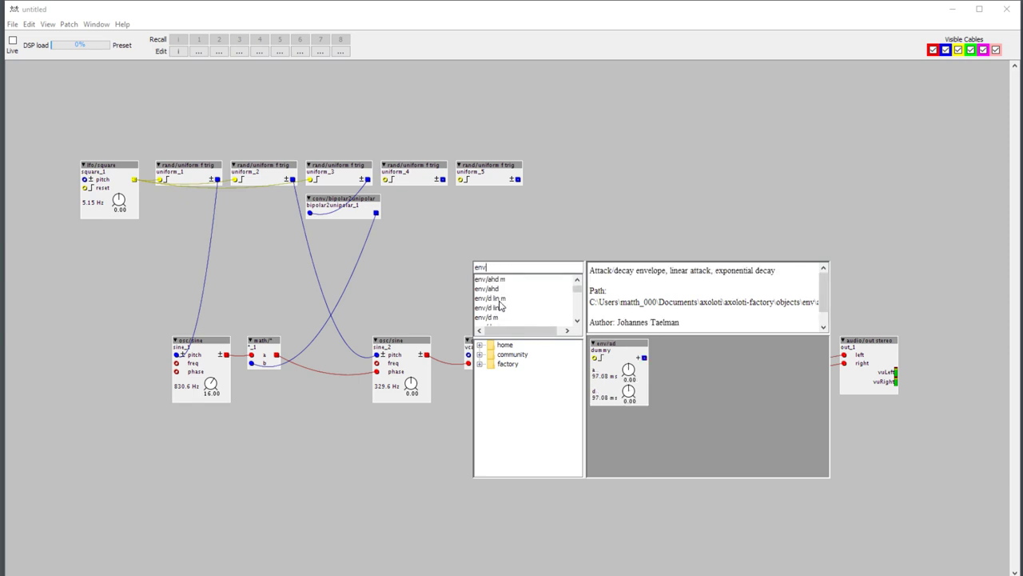
text(/d)
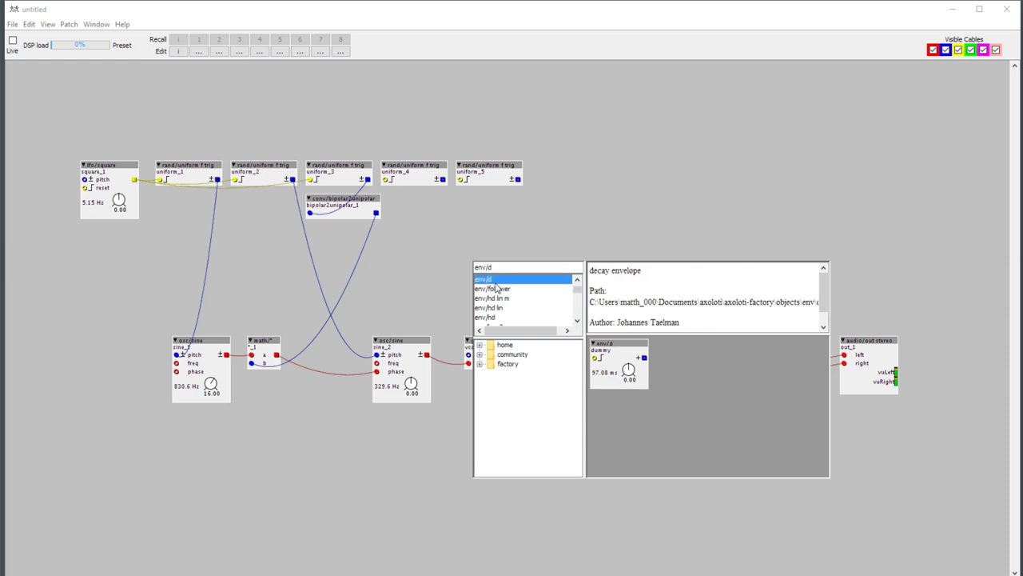
text( m)
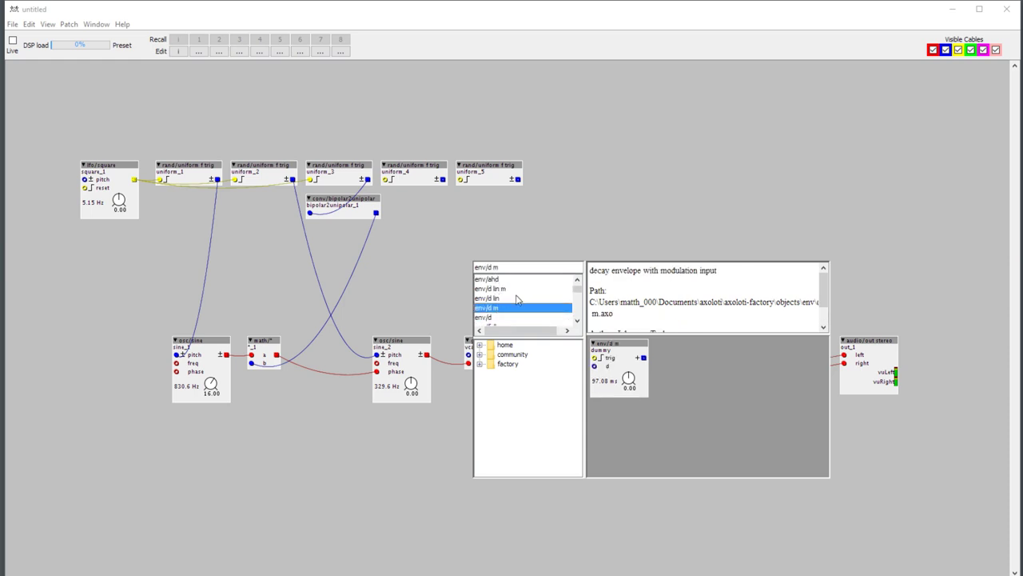
key(BackSpace)
key(BackSpace)
key(BackSpace)
text(ad)
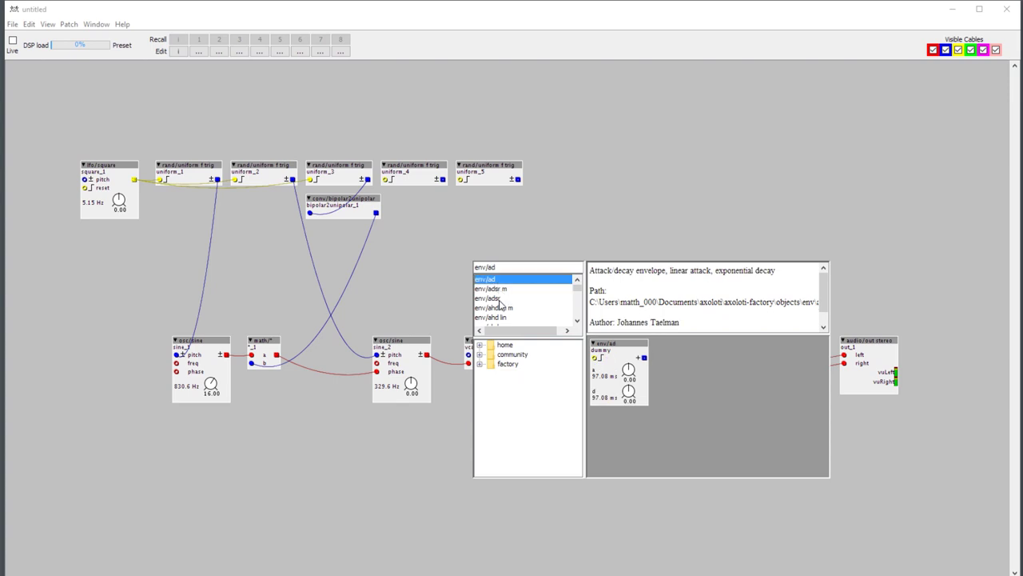
key(BackSpace)
key(BackSpace)
text(d m)
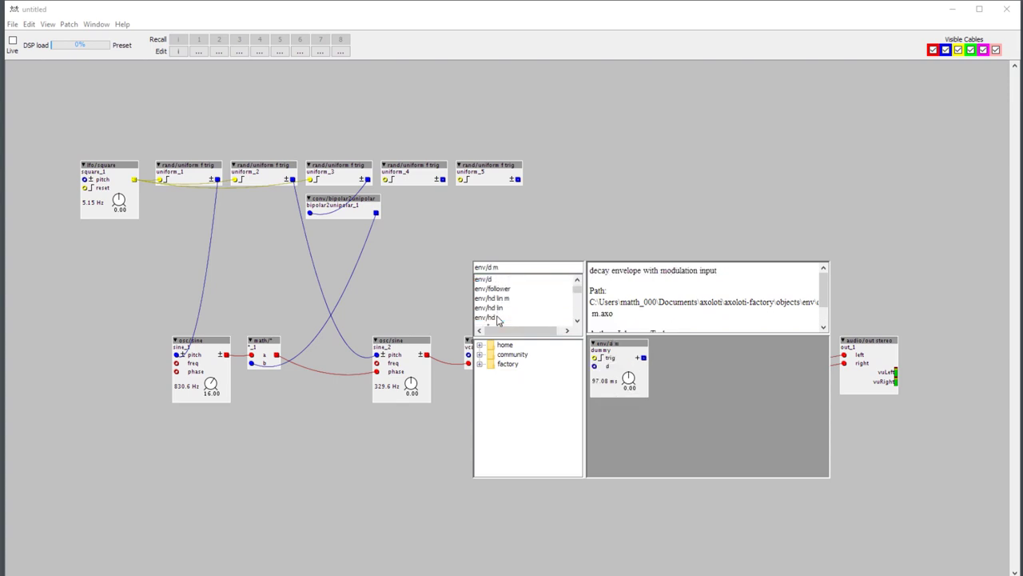
Insert the env/d m envelope and place it above the vca
key(Return)
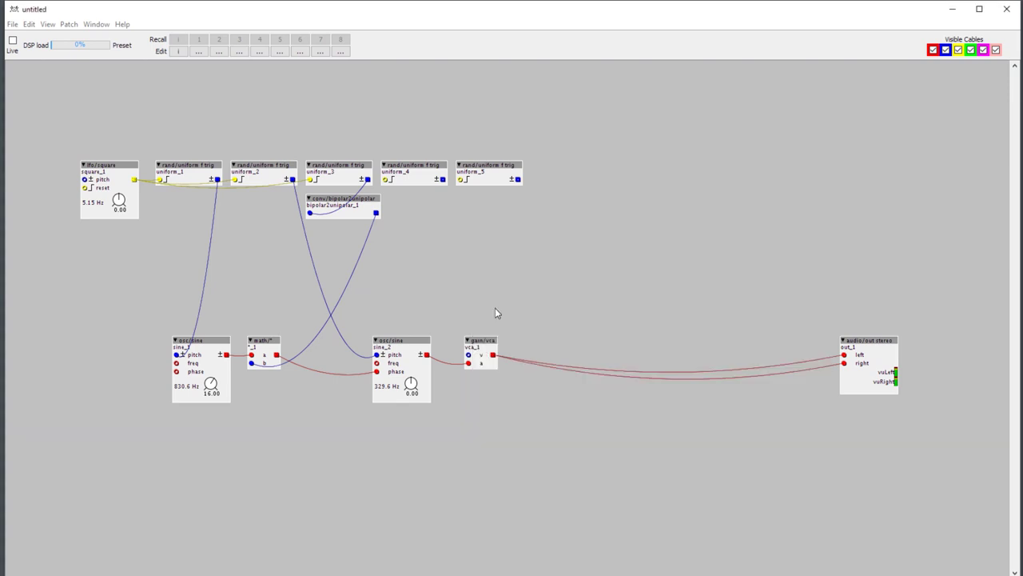
drag(501, 276, 485, 262)
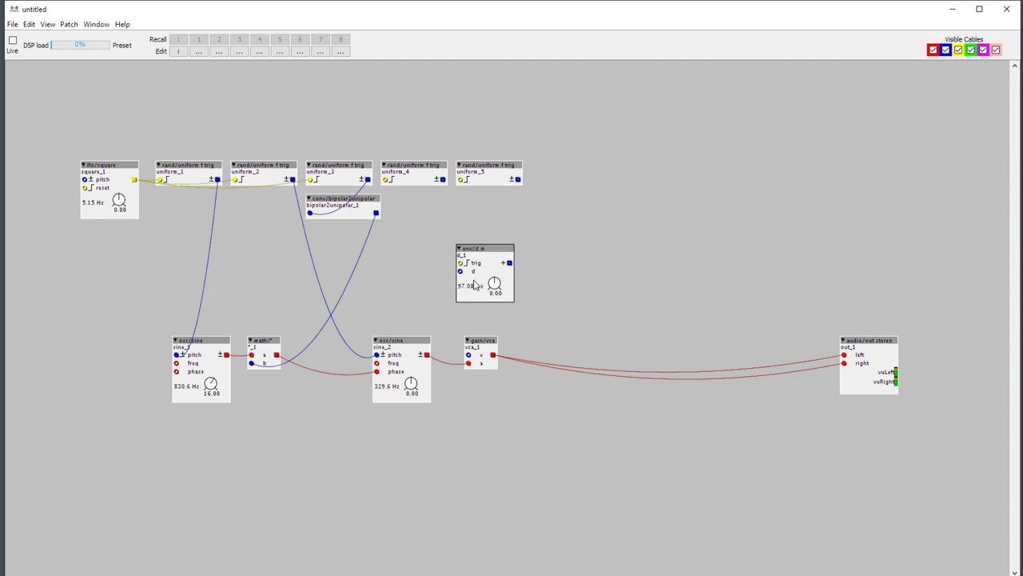
scroll(495, 285, up, 10)
scroll(495, 289, down, 12)
Wire uniform_5 into the envelope's d input and its output into vca_1's v, then go live
drag(459, 271, 134, 179)
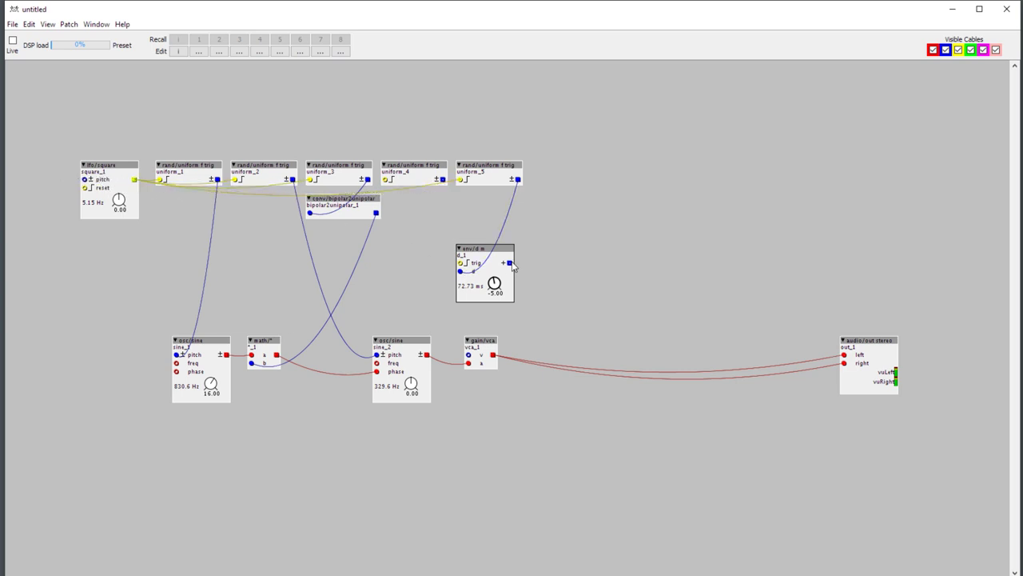
drag(509, 264, 470, 355)
click(12, 40)
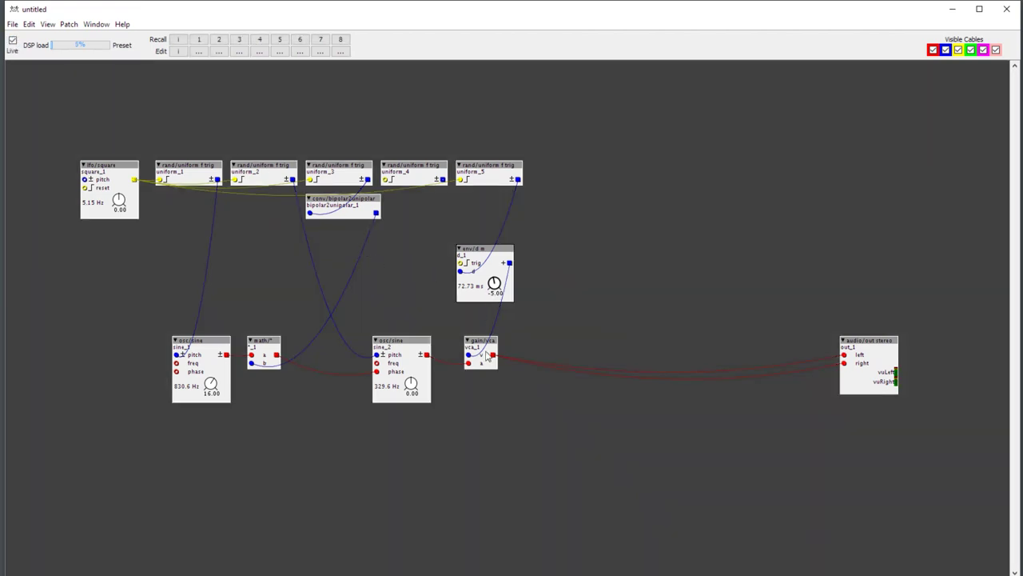
Audition live, settling square_1 at 4.59 Hz and sine_2 at 493.9 Hz, then stop playback
scroll(493, 290, up, 5)
drag(126, 202, 126, 183)
drag(405, 384, 253, 380)
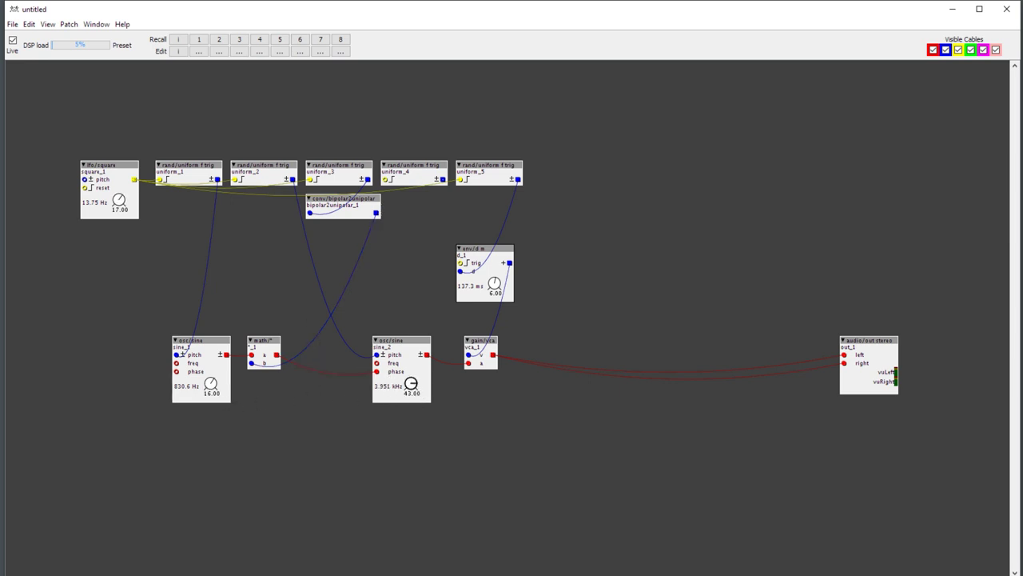
drag(416, 392, 383, 358)
drag(132, 201, 131, 219)
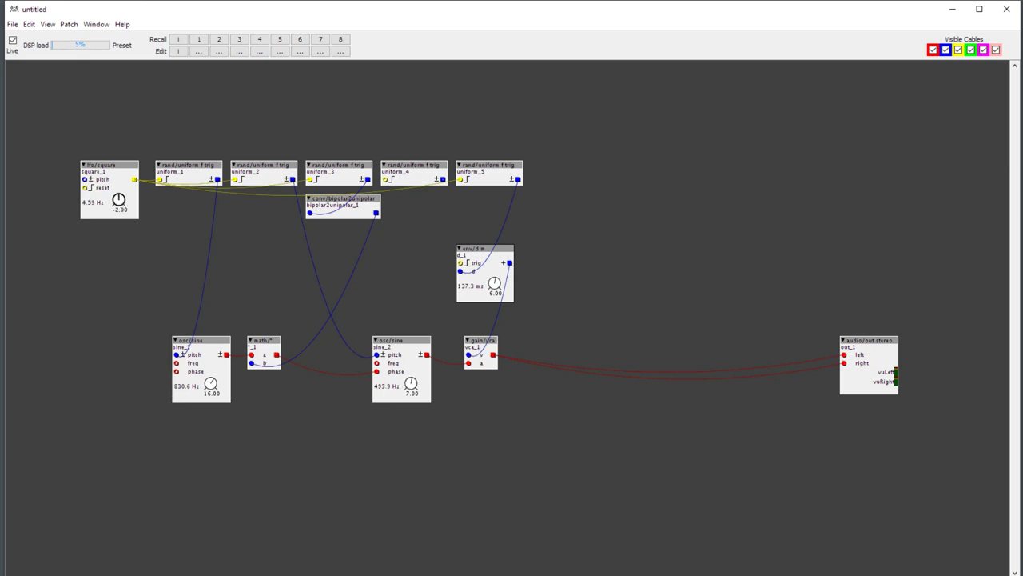
click(12, 40)
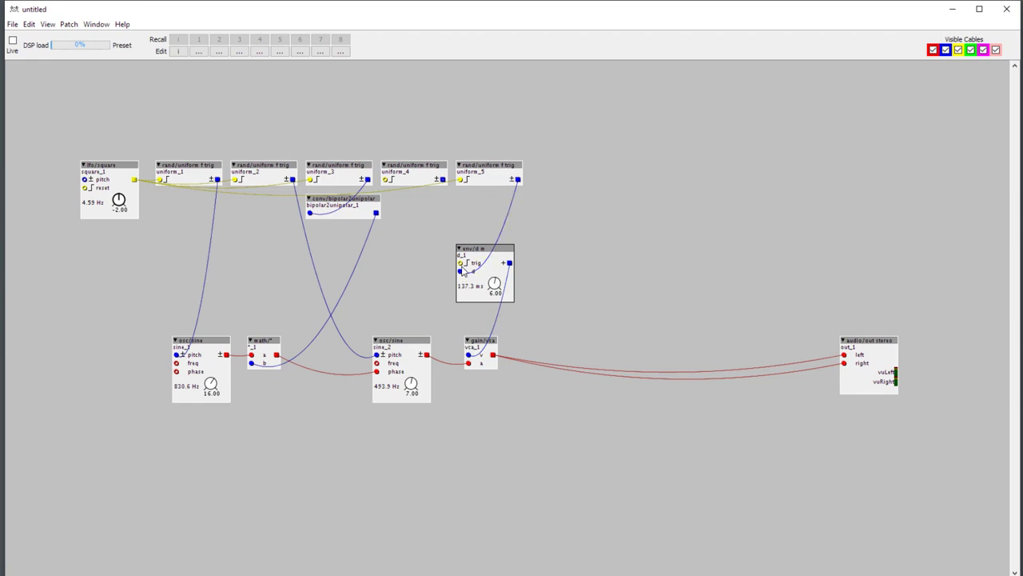
Wire square_1's output to d_1's trig inlet, go live, and set the decay to 86.49 ms
drag(461, 264, 135, 179)
drag(494, 283, 494, 302)
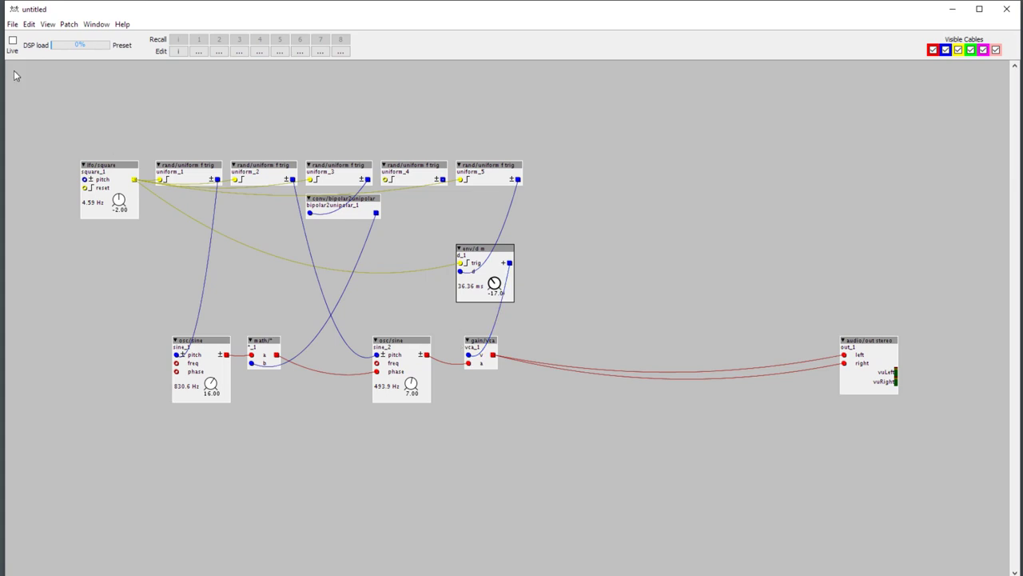
click(13, 41)
drag(496, 286, 461, 328)
Retune sine_1 to 130.8 Hz and sine_2 to 174.6 Hz, then leave live mode
drag(411, 384, 229, 424)
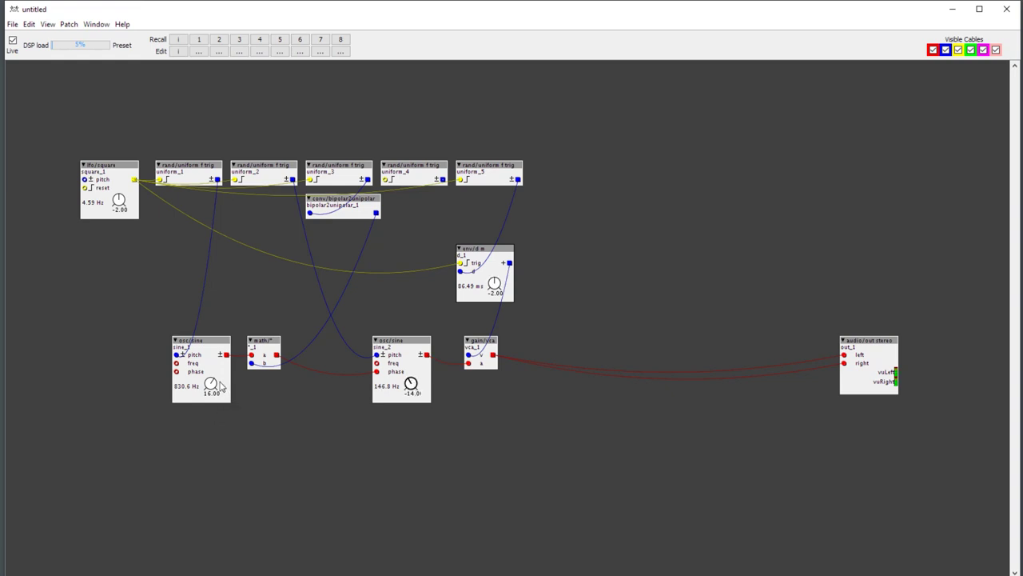
drag(217, 386, 227, 390)
drag(410, 384, 411, 369)
drag(206, 397, 207, 424)
drag(411, 384, 410, 406)
click(12, 40)
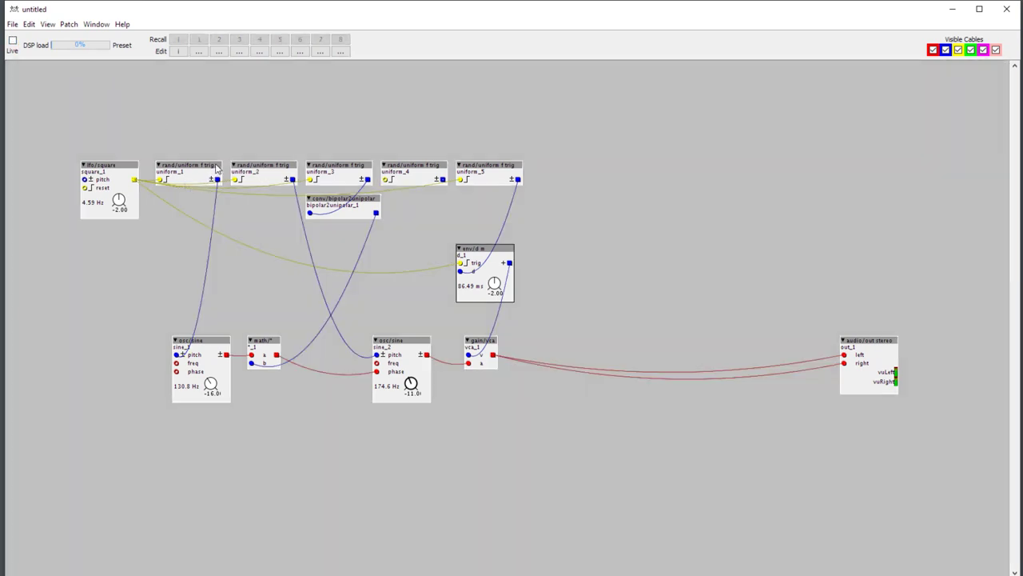
Add a math/* multiplier and route uniform_1's output into its a inlet
double_click(203, 273)
text(*)
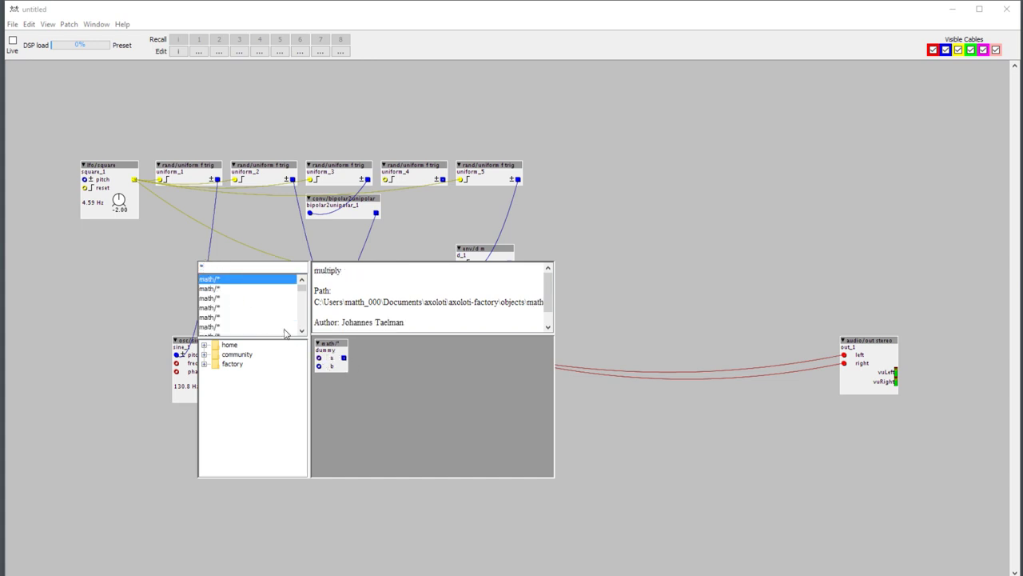
double_click(211, 281)
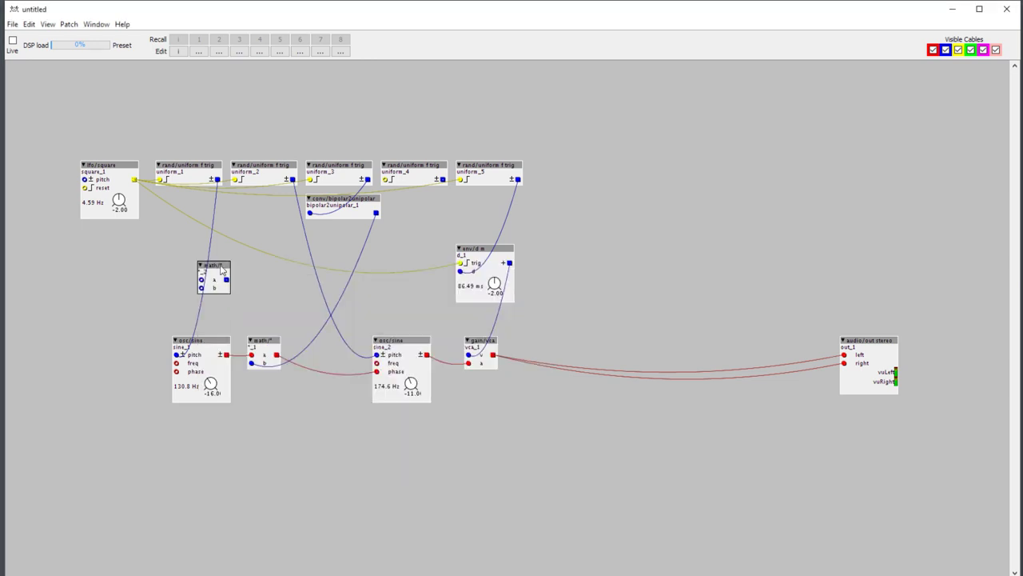
drag(217, 179, 177, 364)
Add a ctrl/dial p dial and place it beside the multiplier
double_click(161, 274)
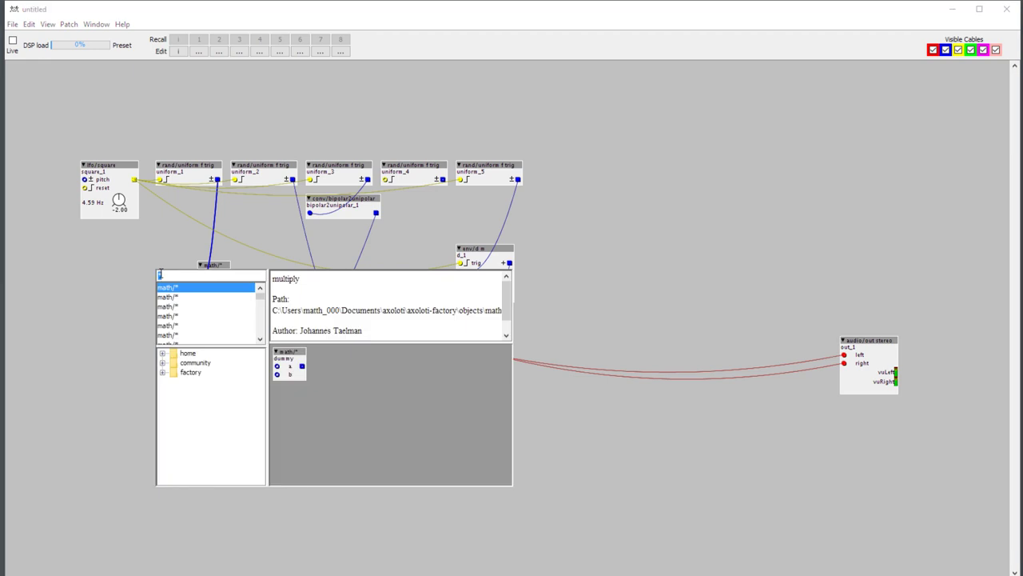
text(dial)
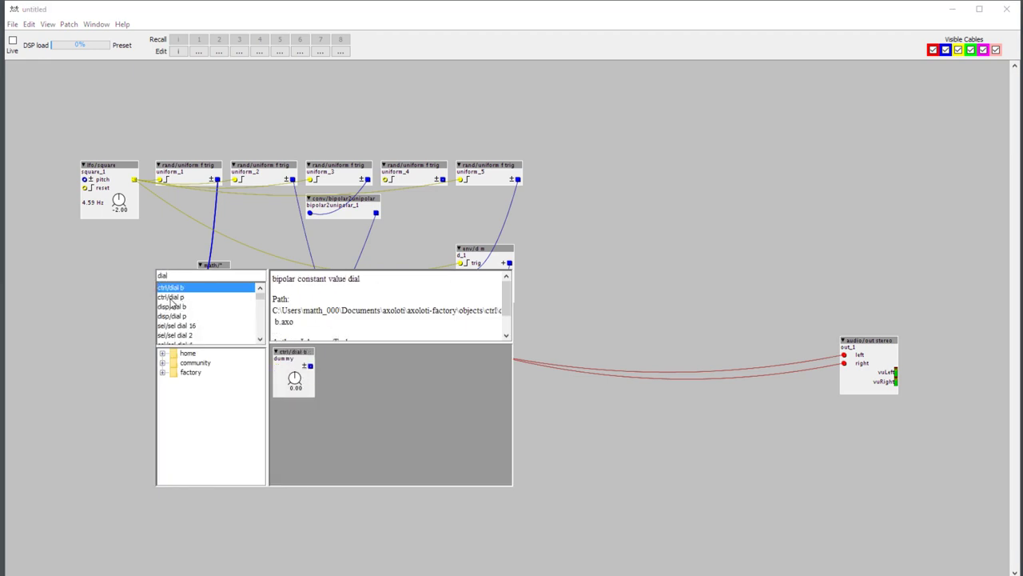
double_click(171, 297)
drag(179, 276, 201, 287)
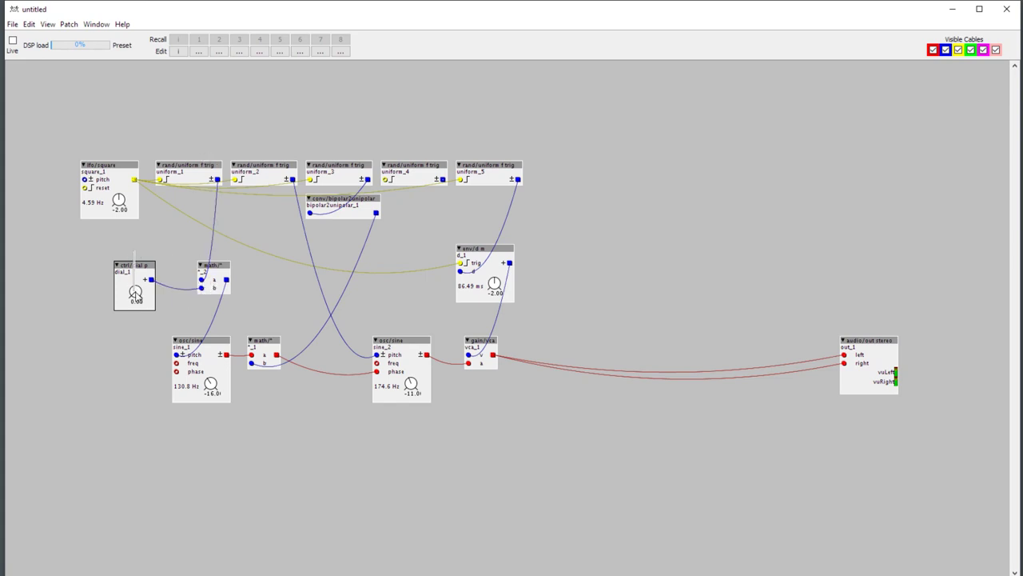
Duplicate the dial-and-multiplier pair and feed the copy into sine_2's pitch
drag(192, 254, 203, 301)
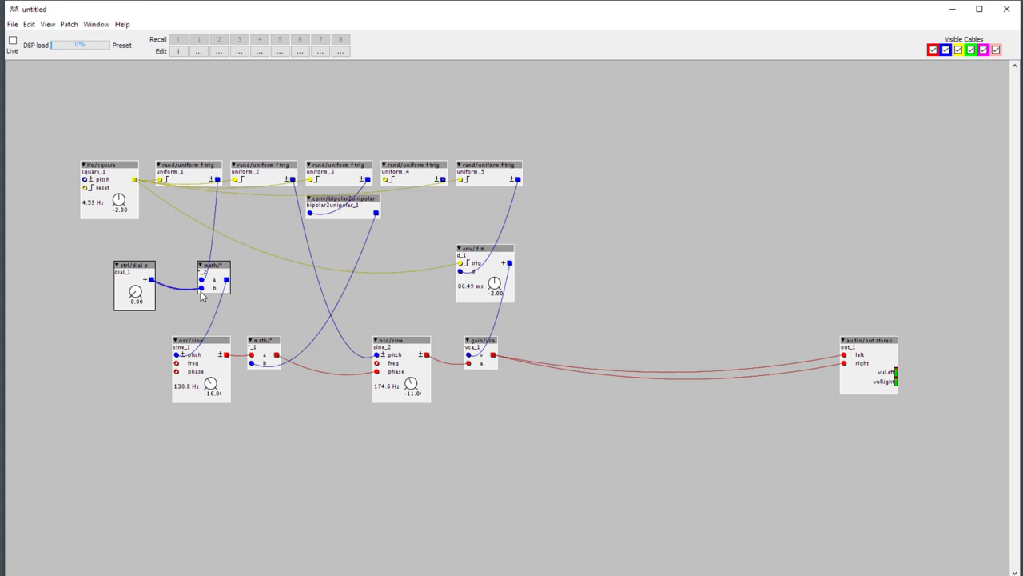
key(ctrl+d)
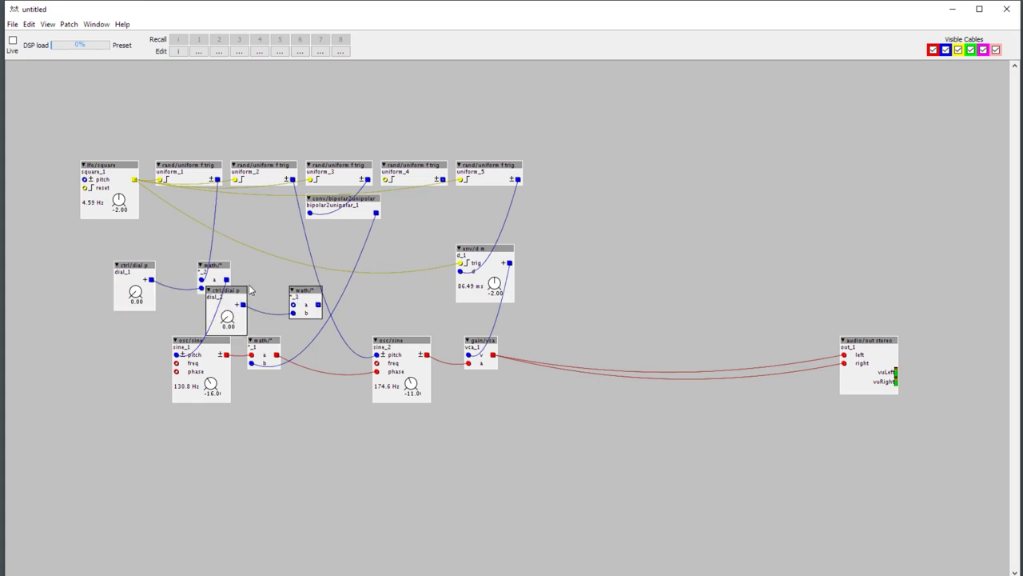
drag(297, 300, 293, 179)
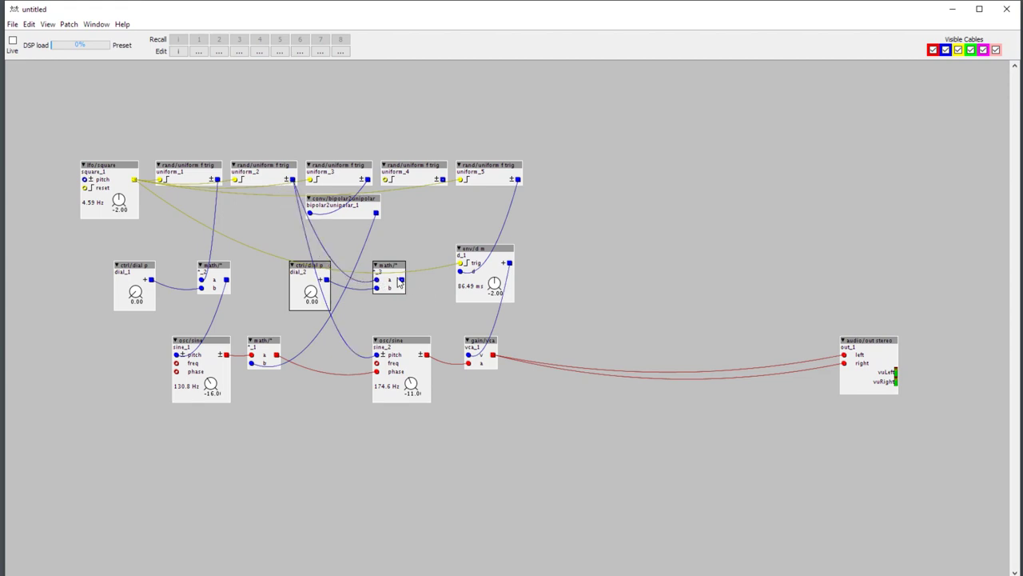
drag(399, 279, 376, 354)
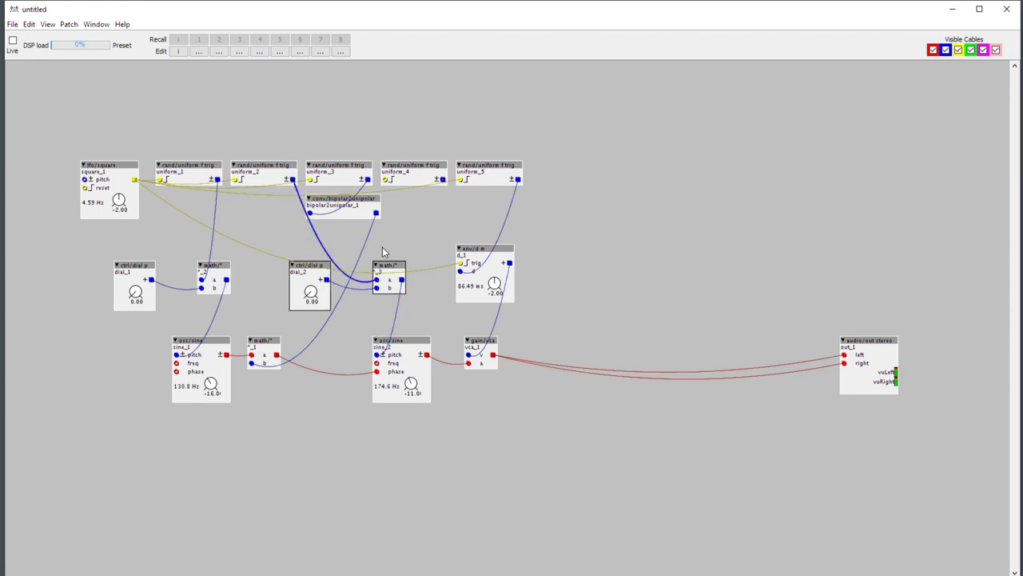
Duplicate another pair and route bipolar2unipolar_1 through *_4 into math_1's b inlet
drag(312, 251, 386, 299)
drag(322, 274, 171, 268)
key(ctrl+d)
drag(275, 257, 226, 265)
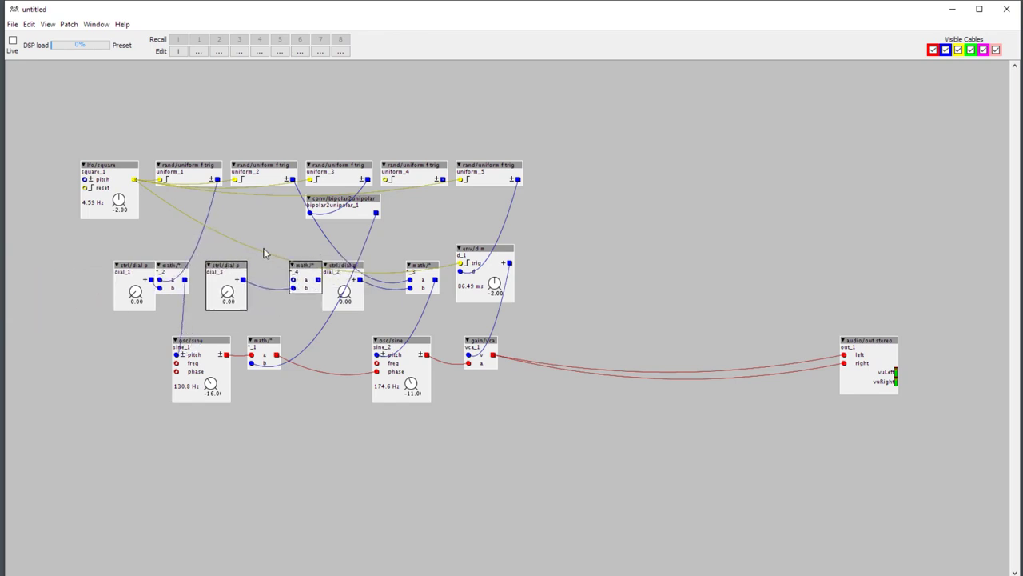
drag(304, 265, 249, 303)
shift+click(233, 285)
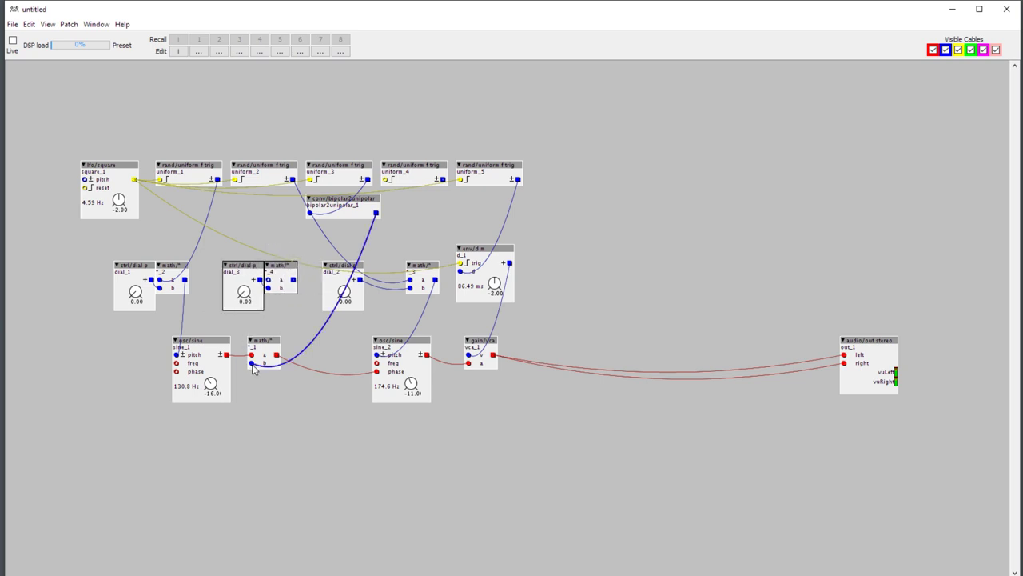
drag(255, 367, 294, 280)
drag(376, 213, 268, 287)
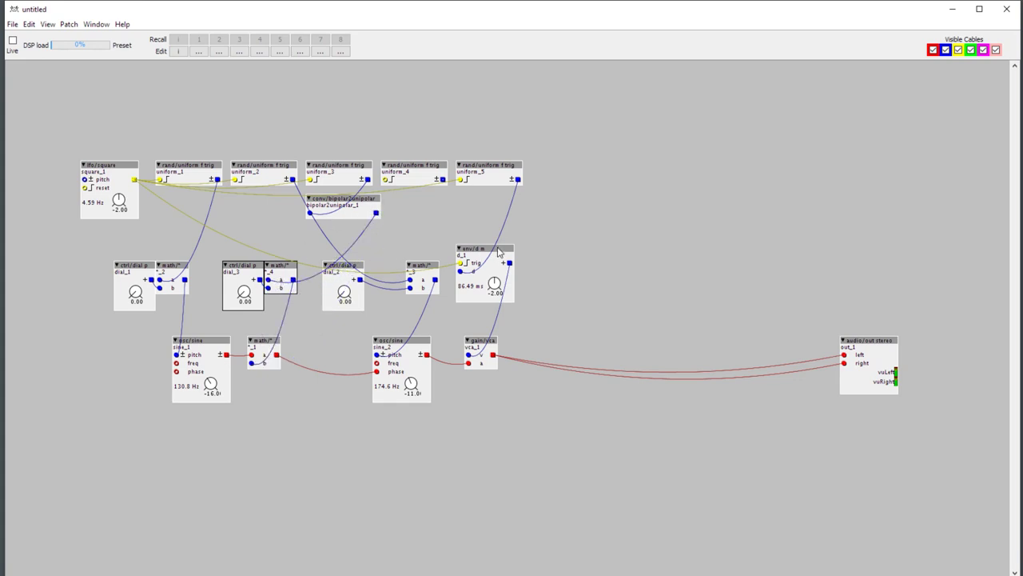
Paste a fourth pair and route uniform_5 through *_5 into the envelope's decay input
drag(497, 248, 604, 255)
click(454, 240)
key(ctrl+v)
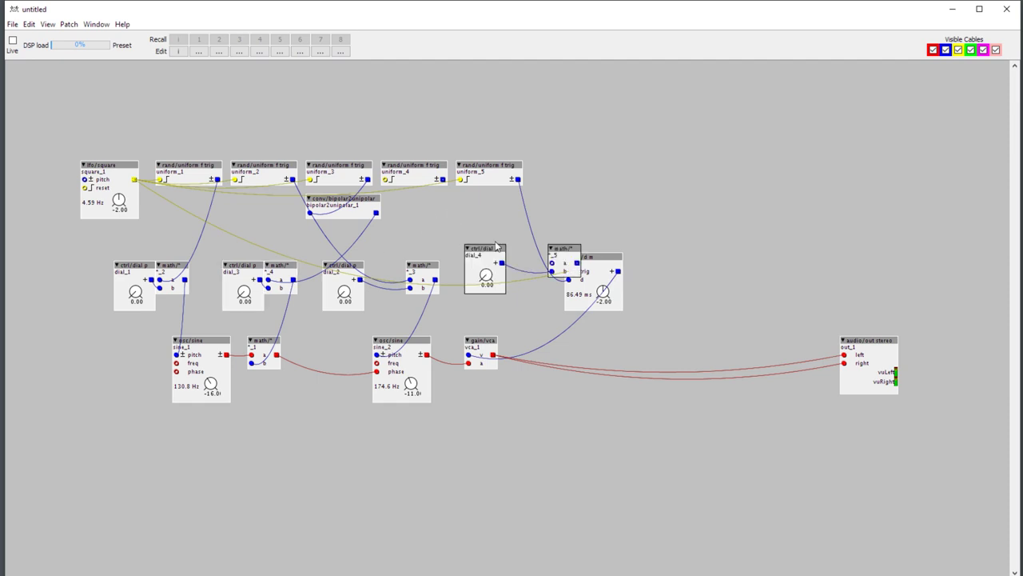
click(564, 218)
drag(564, 249, 531, 249)
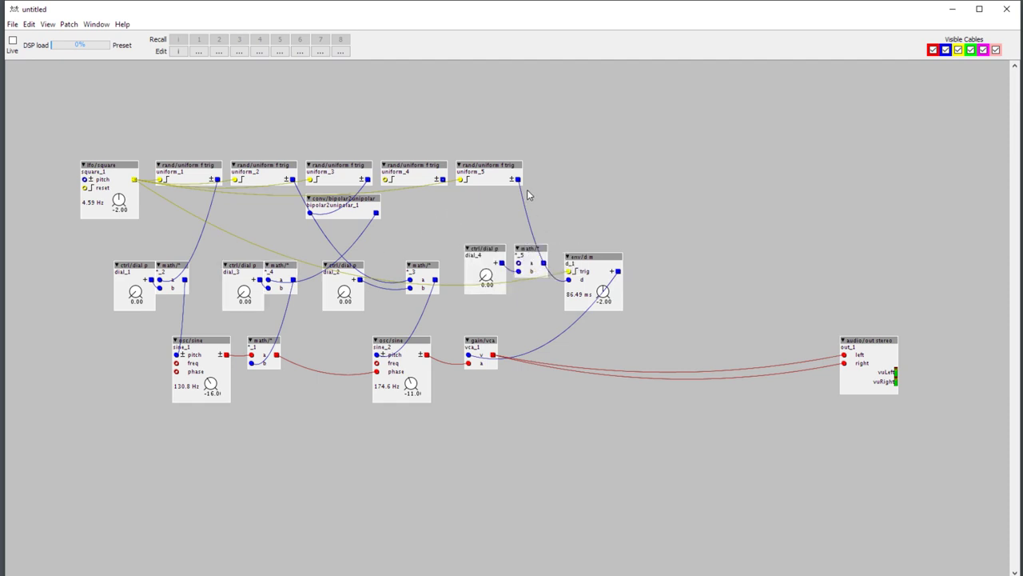
drag(516, 182, 556, 269)
drag(502, 248, 511, 264)
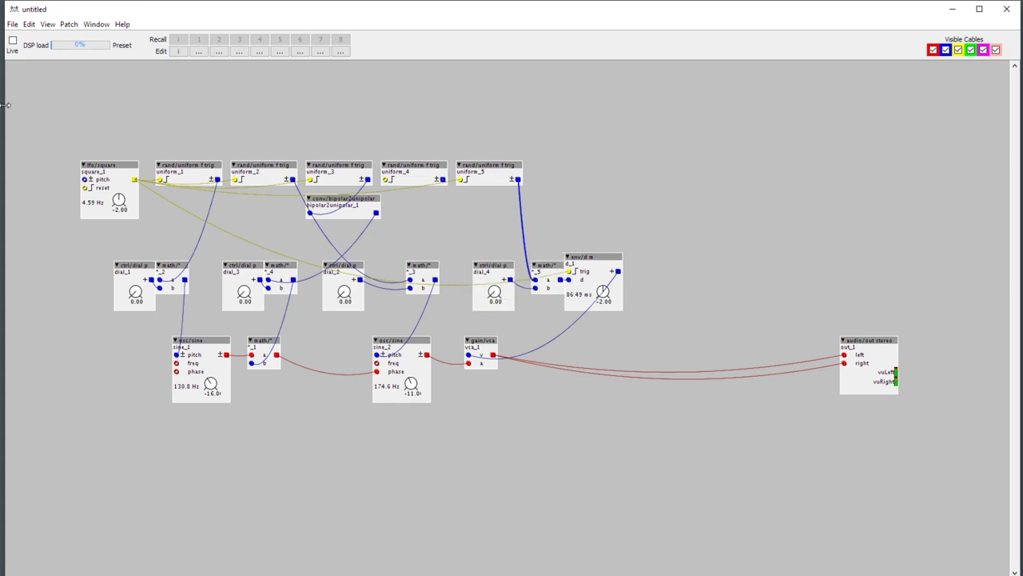
Go live and turn dial_4, dial_3 (42.50), dial_2 (33.50) and dial_1 to new values
key(ctrl+l)
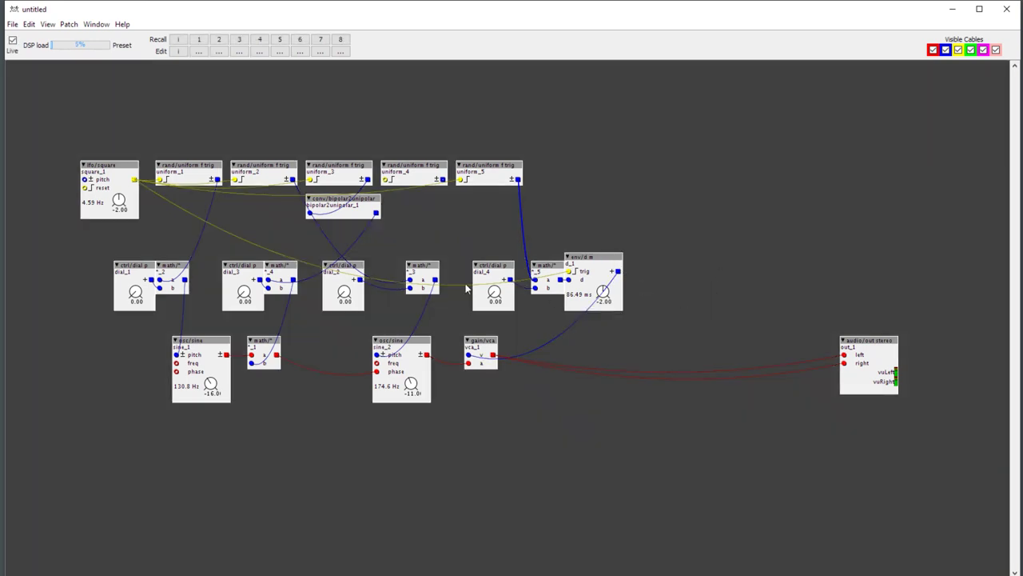
drag(494, 297, 496, 299)
drag(245, 297, 244, 292)
drag(248, 300, 254, 297)
drag(347, 299, 342, 302)
drag(136, 291, 135, 271)
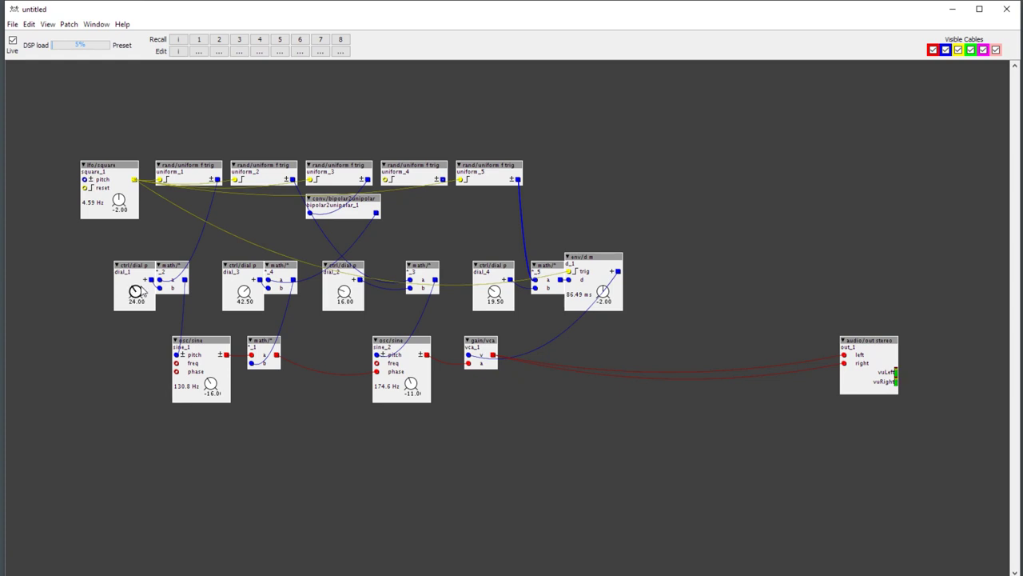
drag(354, 288, 354, 267)
drag(137, 299, 141, 301)
Set the envelope decay to 102.9 ms and raise sine_1 to 1.245 kHz and sine_2 to 1.319 kHz
mouse_move(609, 297)
mouse_down()
mouse_move(569, 304)
mouse_move(604, 282)
mouse_up()
drag(411, 384, 410, 383)
drag(211, 385, 211, 373)
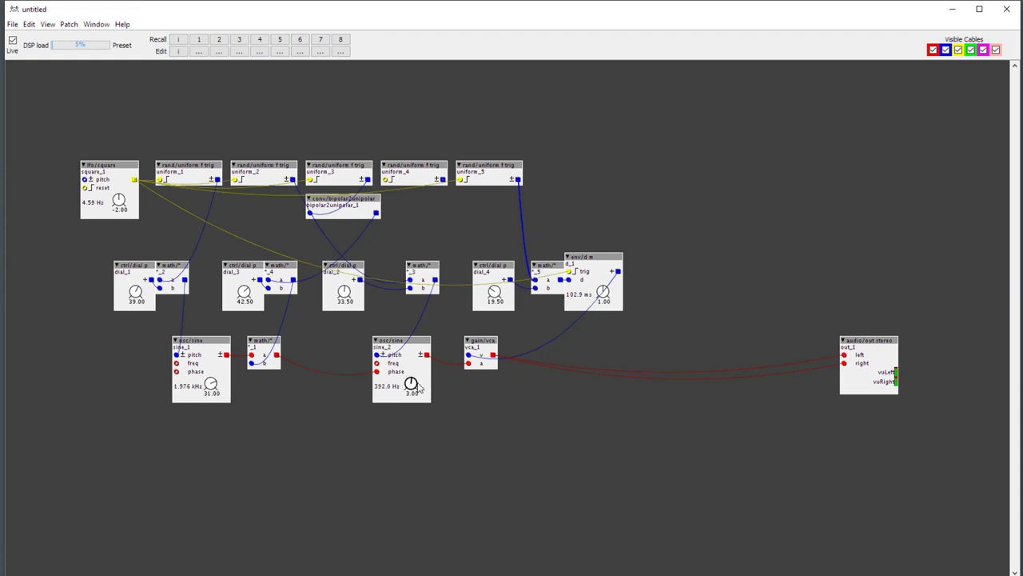
drag(419, 388, 419, 372)
drag(210, 386, 210, 370)
Leave live mode and lower sine_2 to -1.00 (311.1 Hz) and dial_4 to 17.50
click(12, 39)
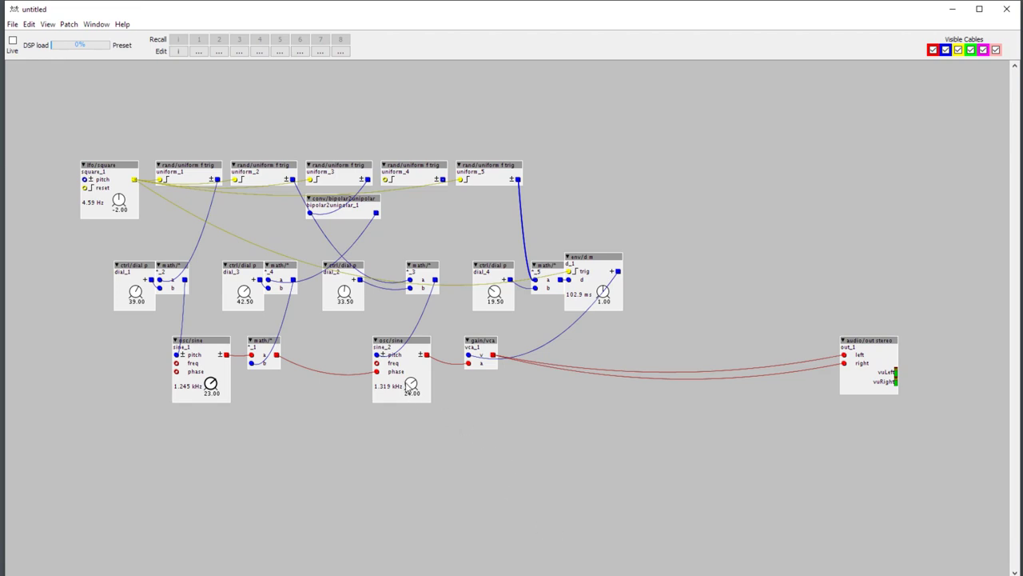
drag(411, 385, 411, 392)
drag(496, 293, 495, 296)
Inspect dial_4's Midi CC options and dismiss the menu without assigning one
right_click(494, 294)
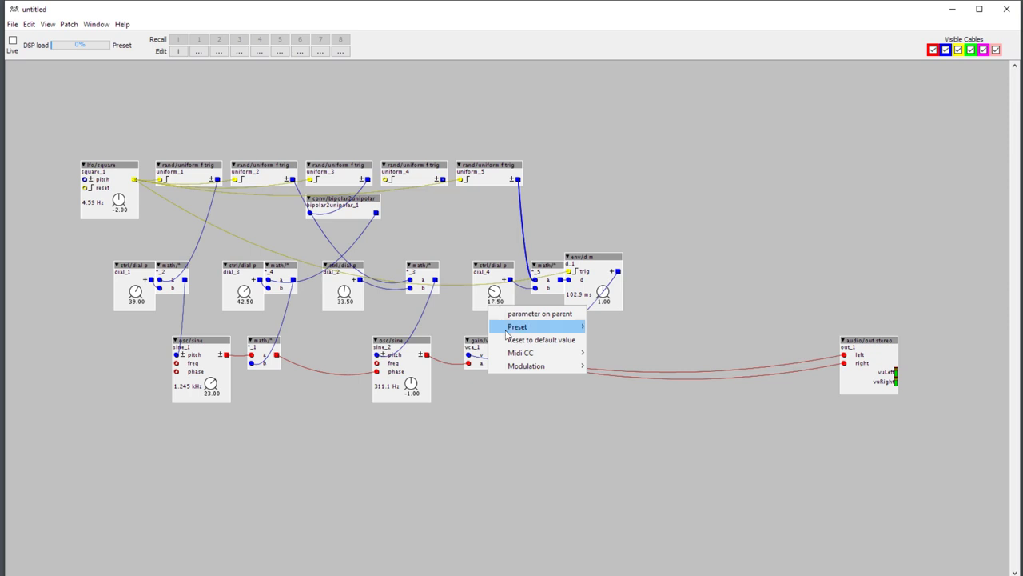
mouse_move(518, 353)
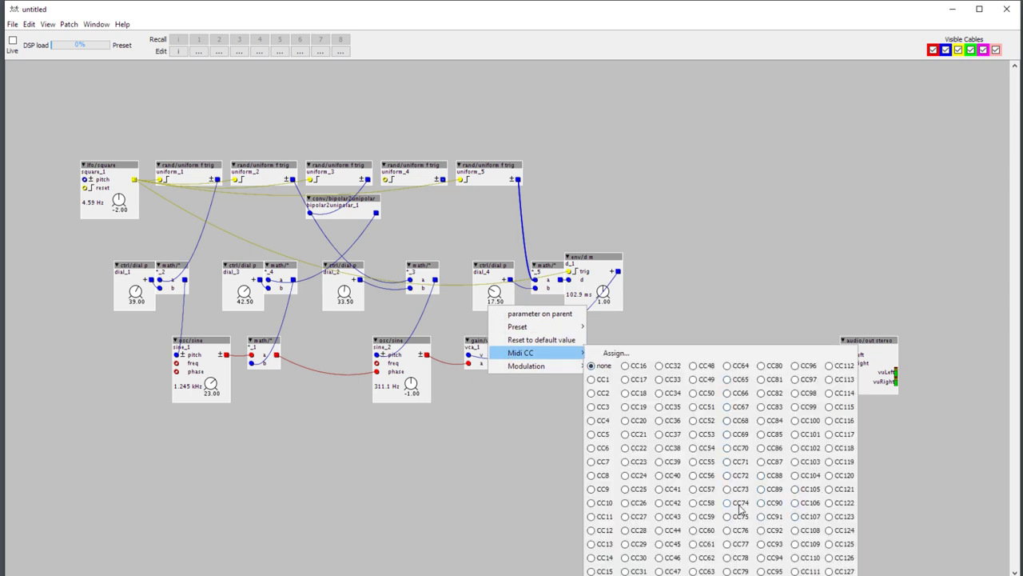
click(643, 116)
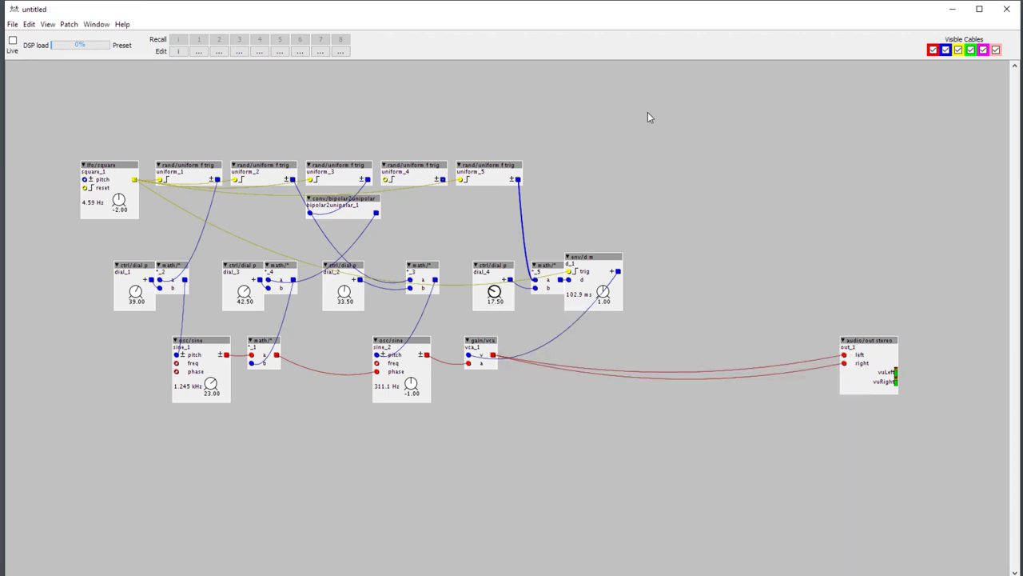
Add a midi/in/cc i any object below the patch
double_click(492, 426)
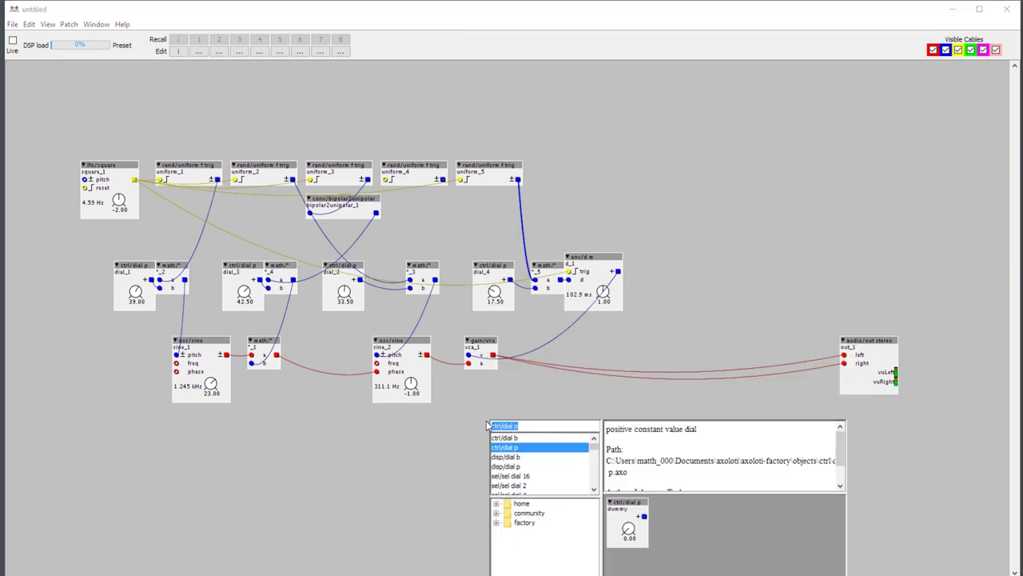
text(mi)
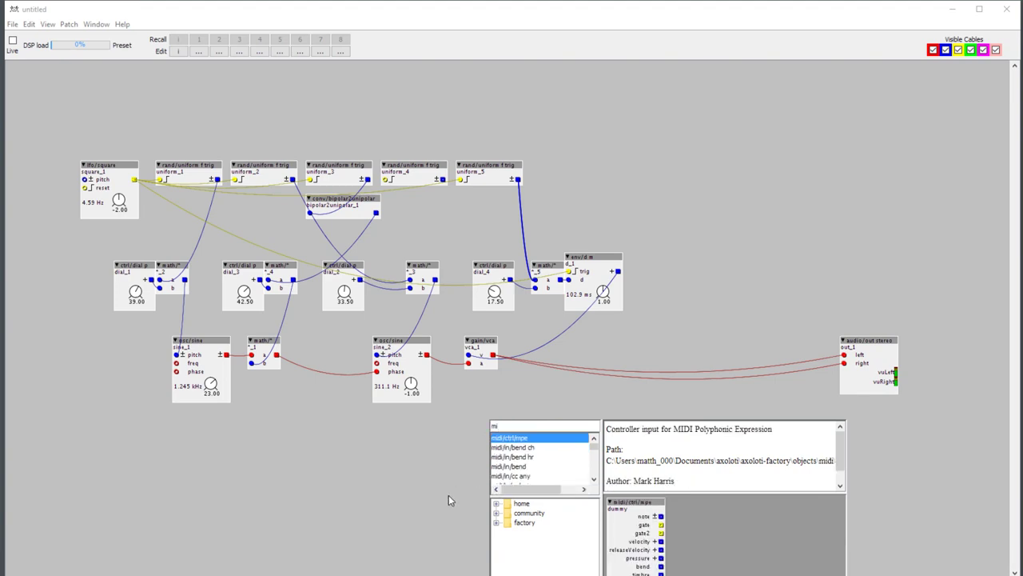
text(di)
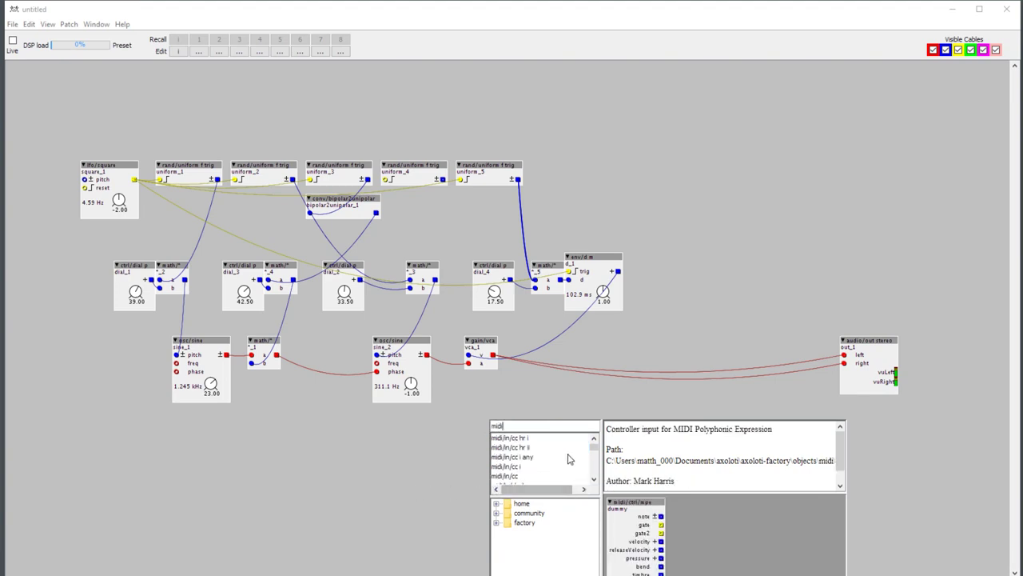
click(517, 457)
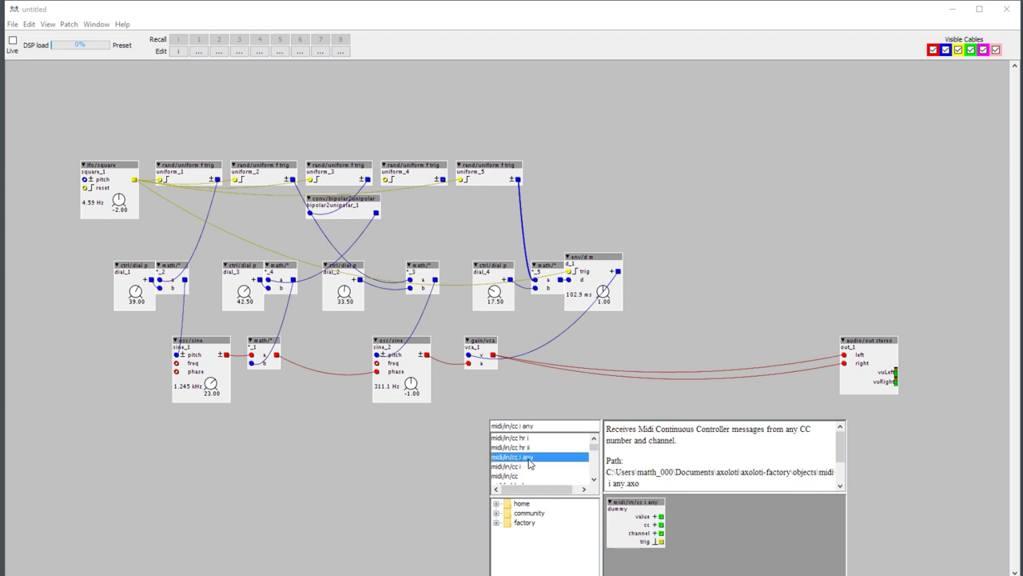
double_click(529, 460)
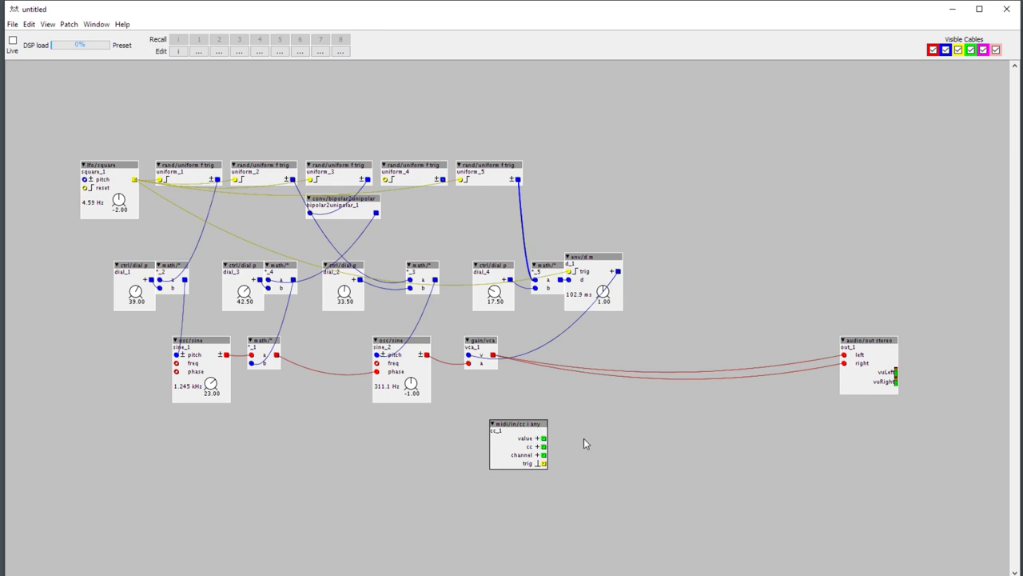
Add a disp/i integer display next to the MIDI CC object
double_click(582, 438)
text(disp)
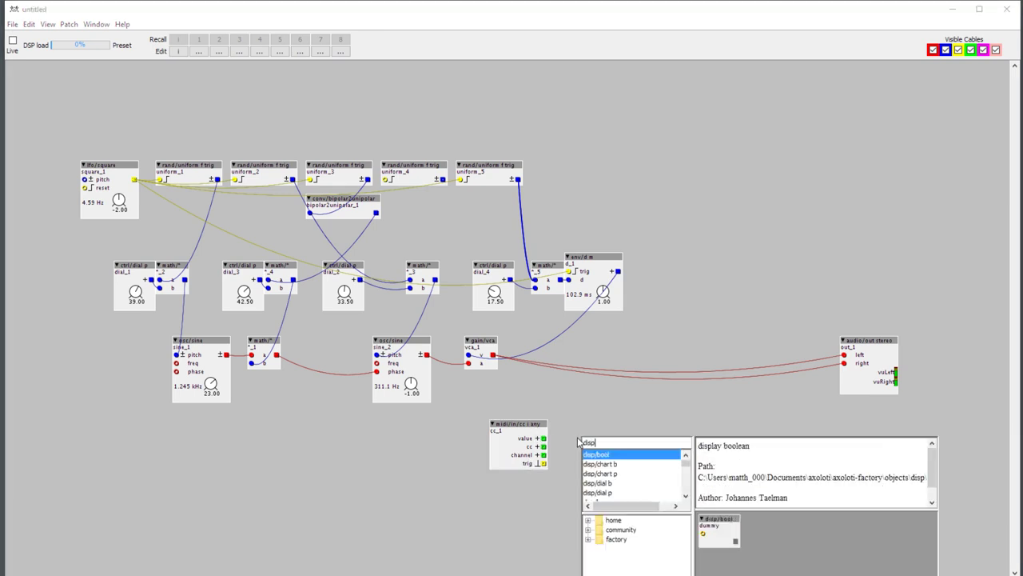
scroll(591, 466, down, 2)
scroll(600, 470, up, 3)
scroll(608, 470, down, 3)
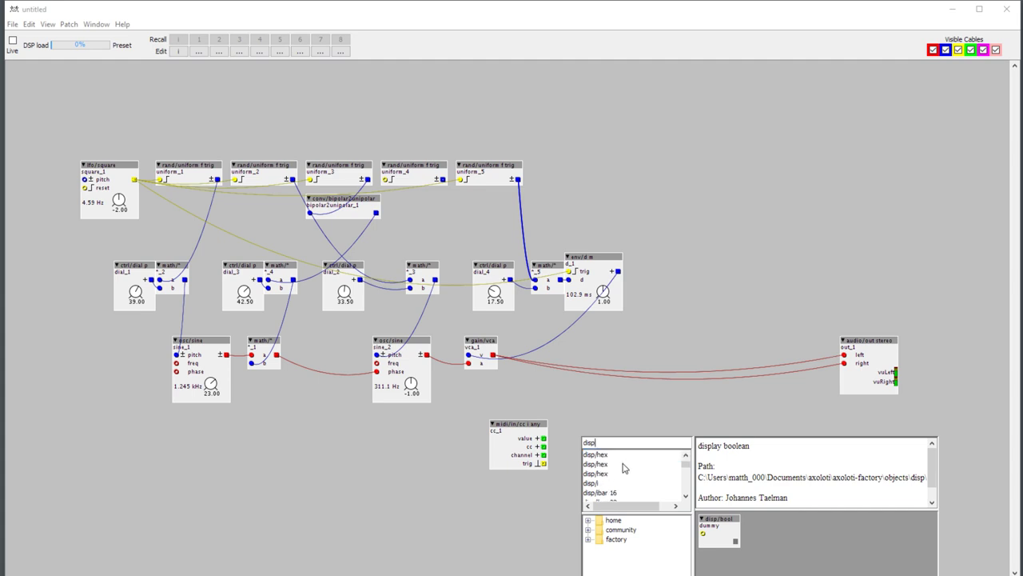
click(598, 484)
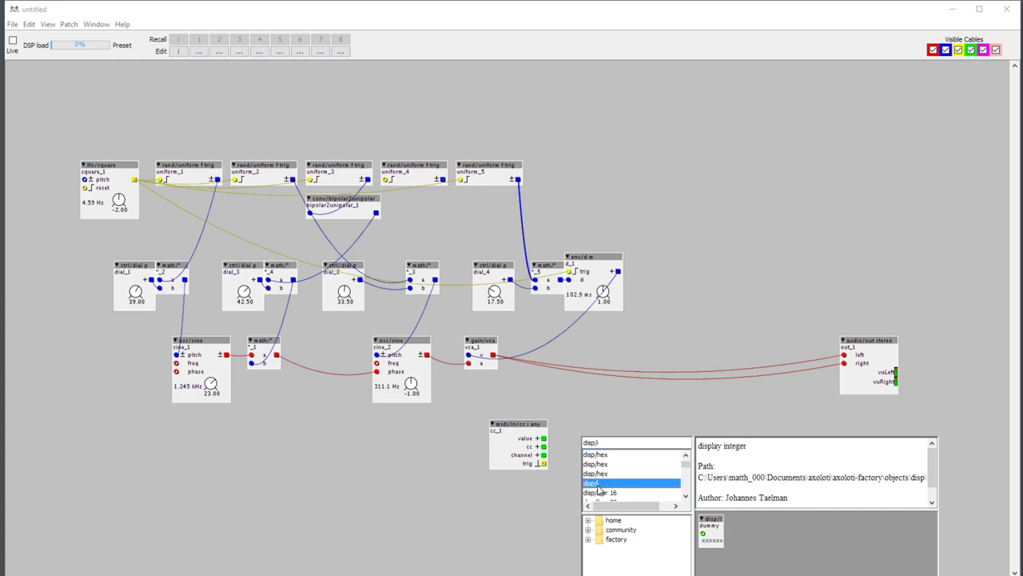
double_click(598, 484)
drag(593, 438, 595, 417)
View the disp/i object definition, then duplicate the display and position the copy
click(586, 416)
click(592, 427)
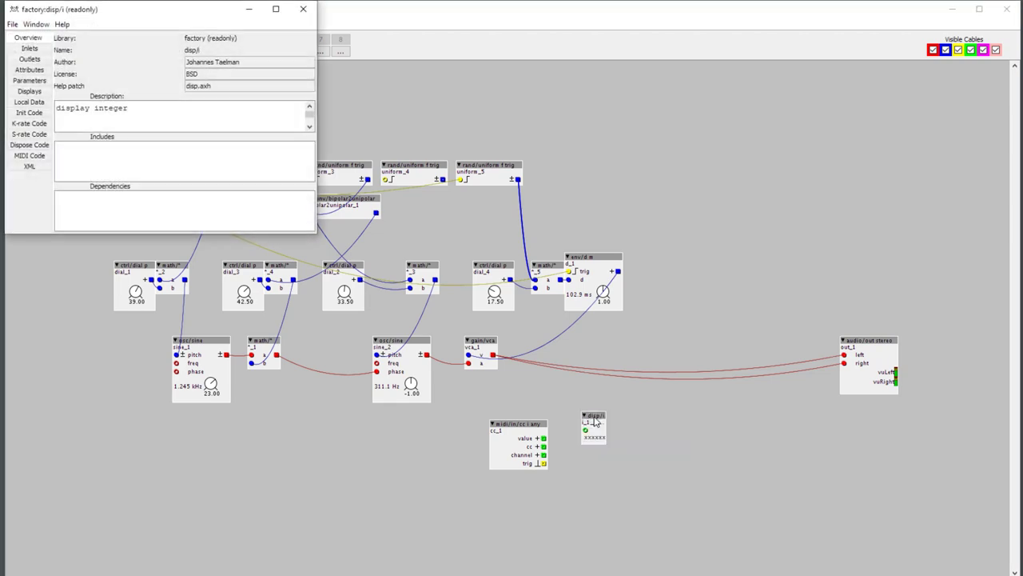
click(309, 6)
drag(594, 416, 587, 423)
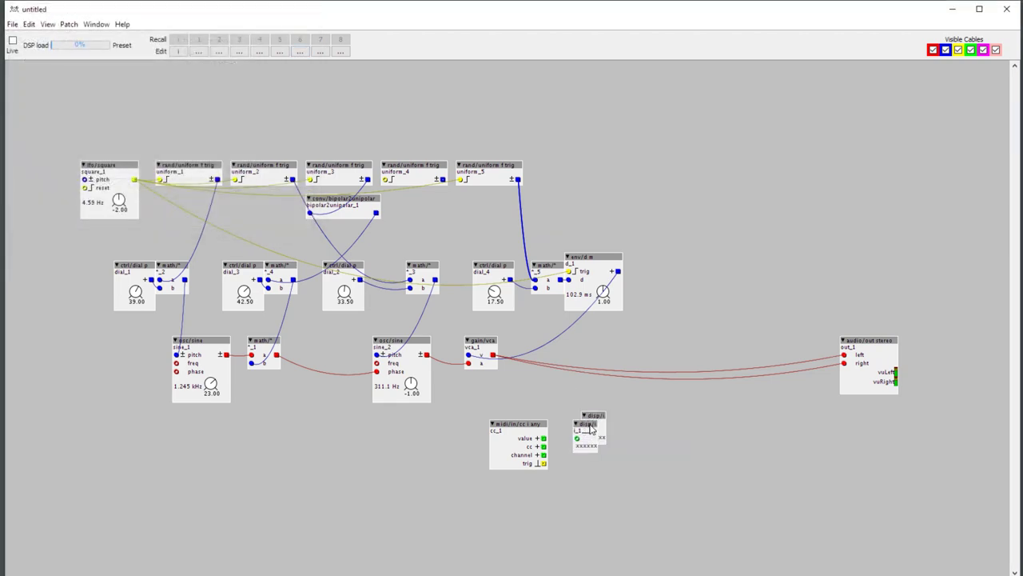
key(ctrl+d)
drag(595, 460, 569, 439)
Delete the original disp/i, then run briefly live to read incoming CC numbers on i_1
click(591, 436)
key(Delete)
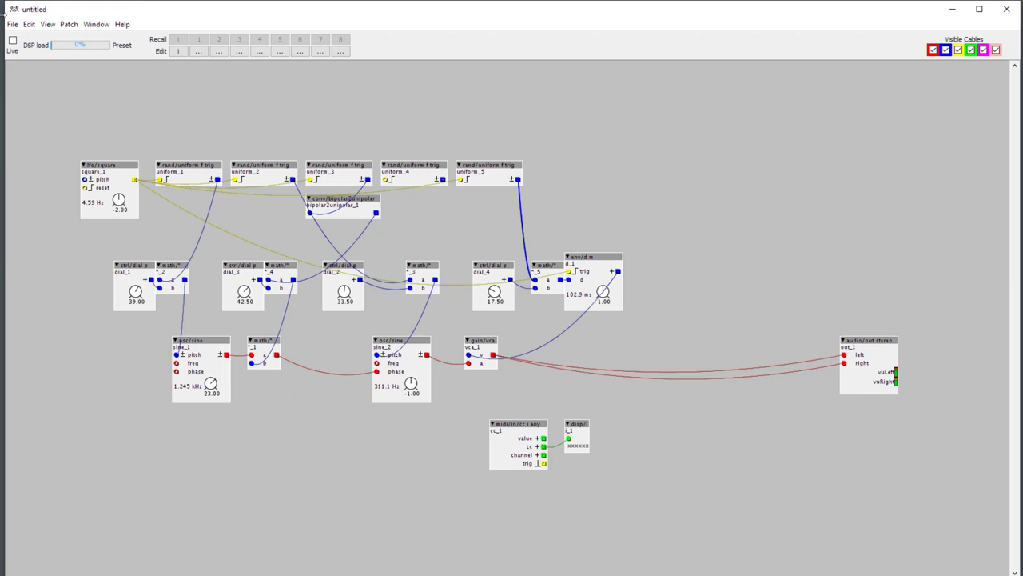
click(10, 46)
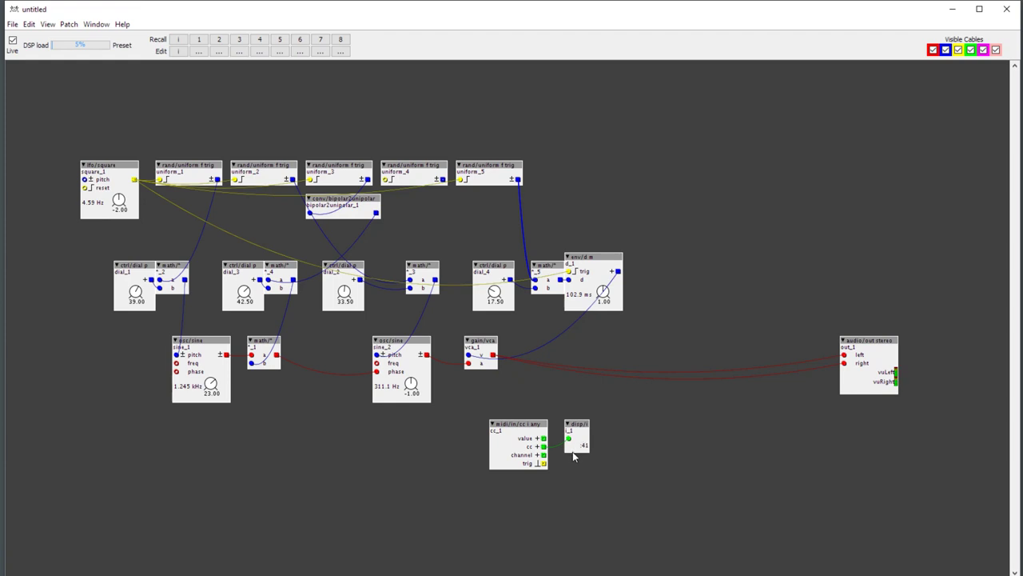
click(12, 41)
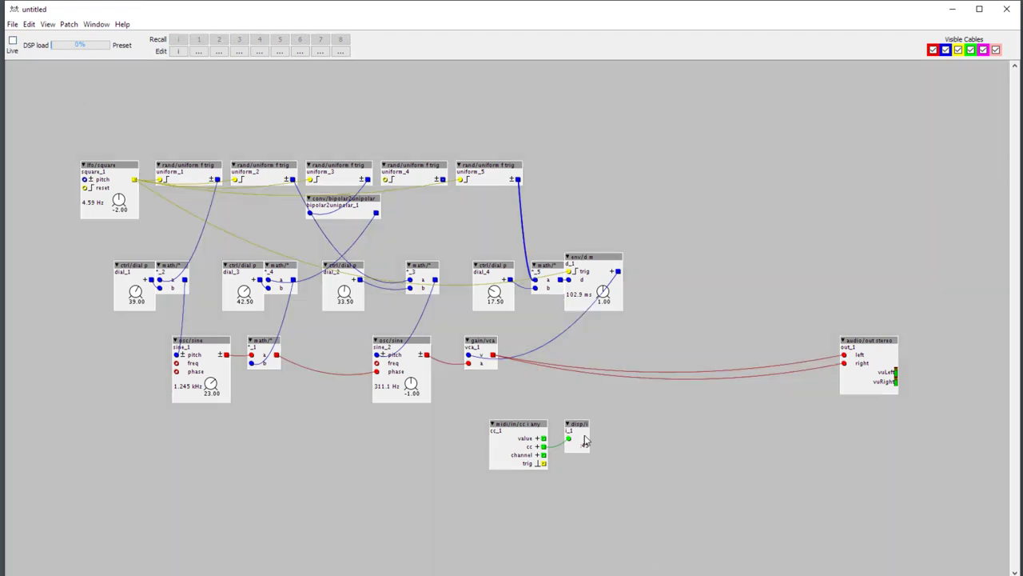
Delete cc_1 and disp/i, then set dial_4 to 17.00, dial_2 to 32.50 and dial_3 to 40.00
drag(622, 407, 441, 527)
key(Delete)
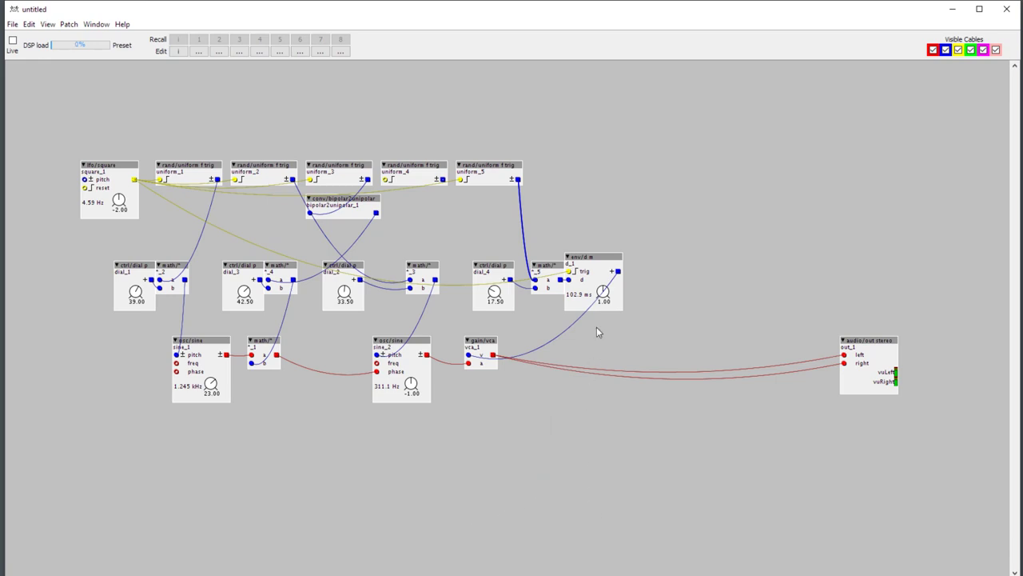
drag(502, 298, 501, 301)
drag(344, 296, 343, 301)
drag(244, 298, 238, 306)
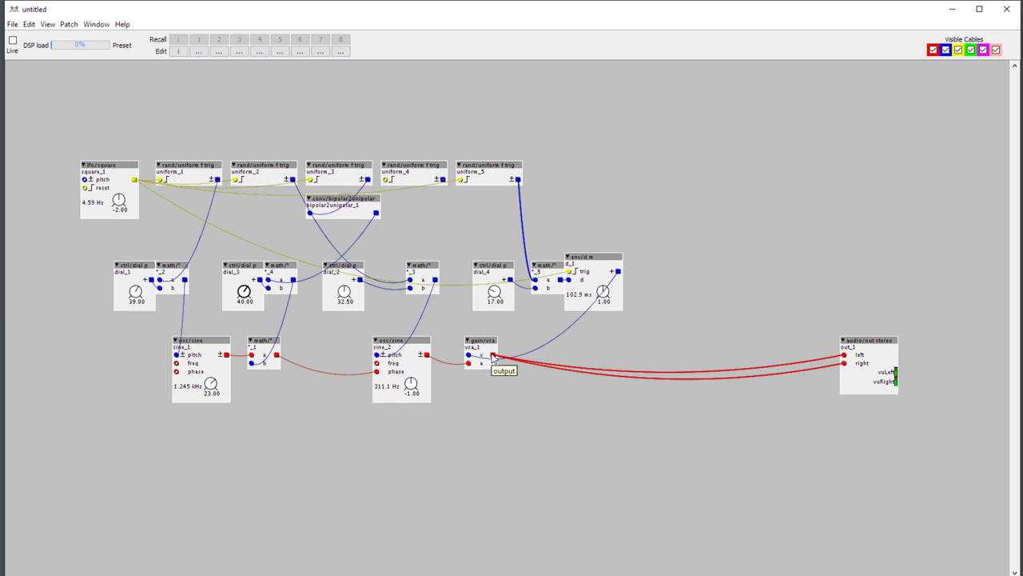
Shift sine_1 and math *_1 apart and duplicate vca_1 as vca_2 to the left of *_1
drag(616, 235, 569, 317)
drag(213, 345, 171, 345)
drag(269, 344, 324, 352)
click(495, 342)
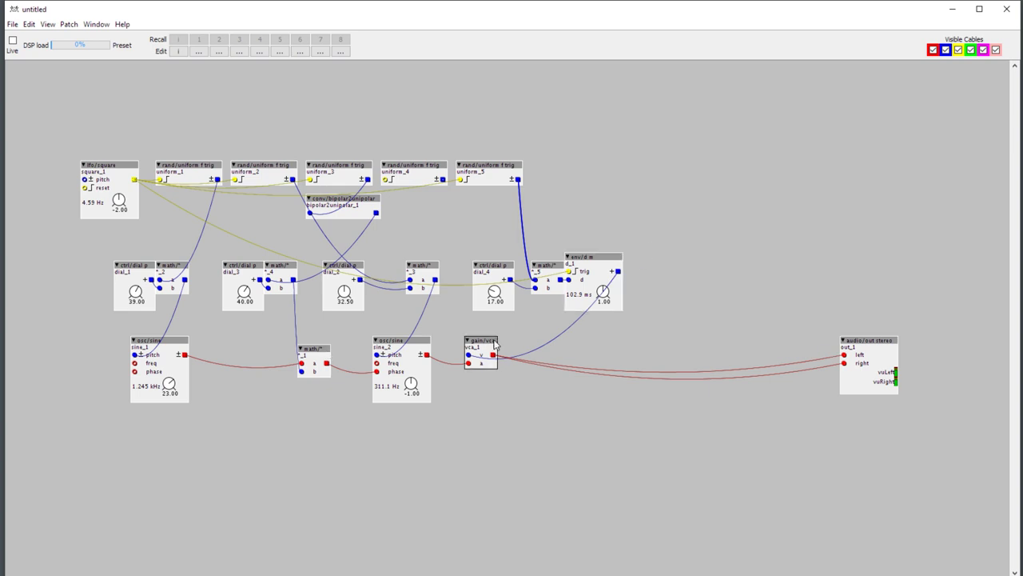
key(ctrl+d)
drag(512, 342, 234, 342)
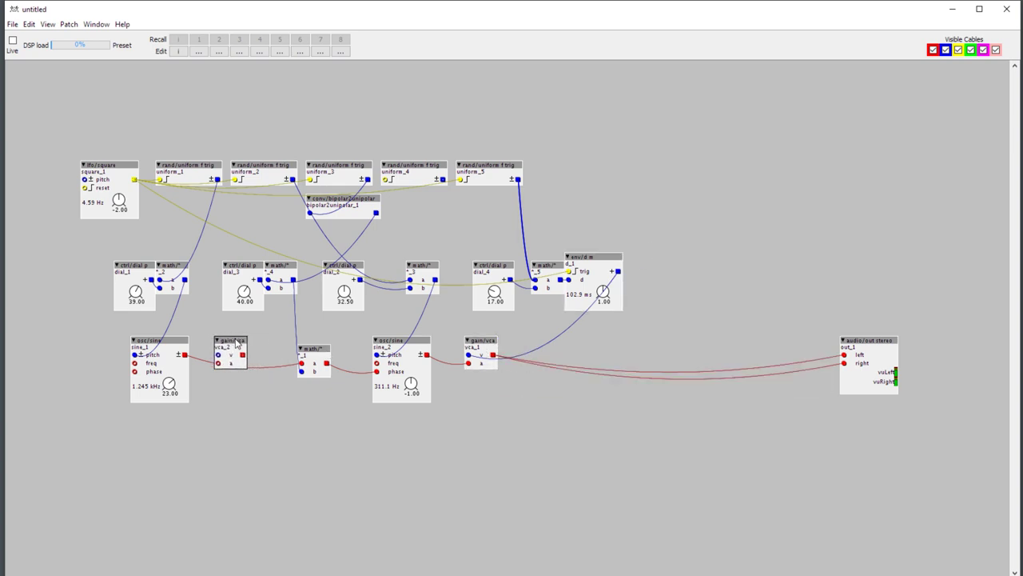
Duplicate the envelope as d_2, triggered by the LFO, gating sine_1 through vca_2 into *_1
click(605, 259)
key(ctrl+d)
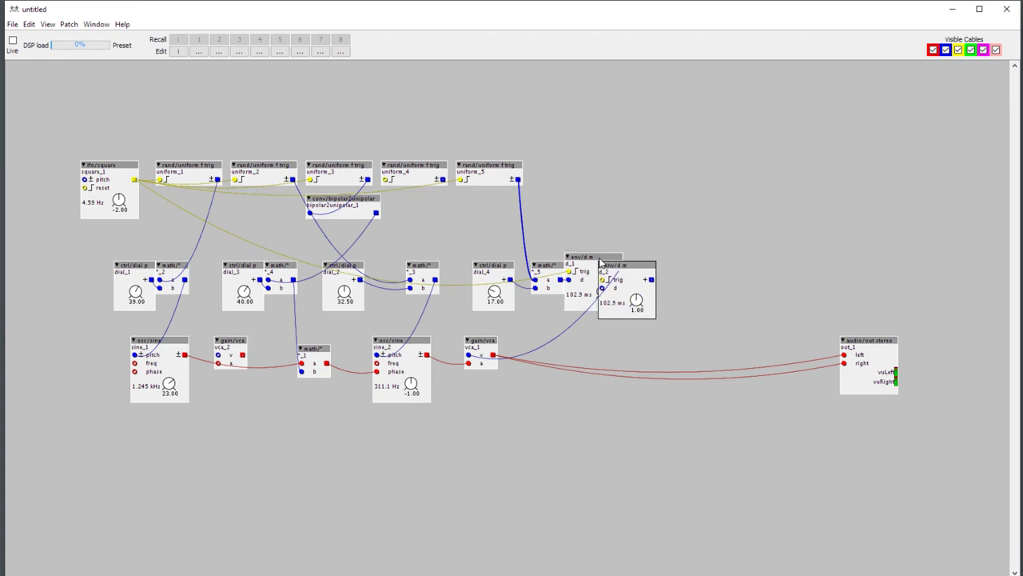
drag(613, 262, 561, 279)
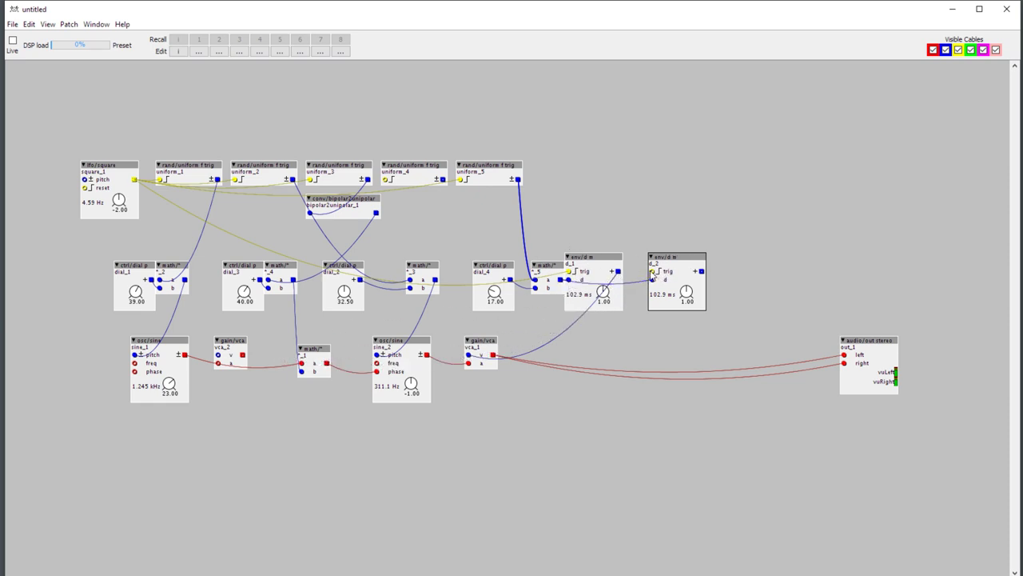
drag(652, 271, 134, 180)
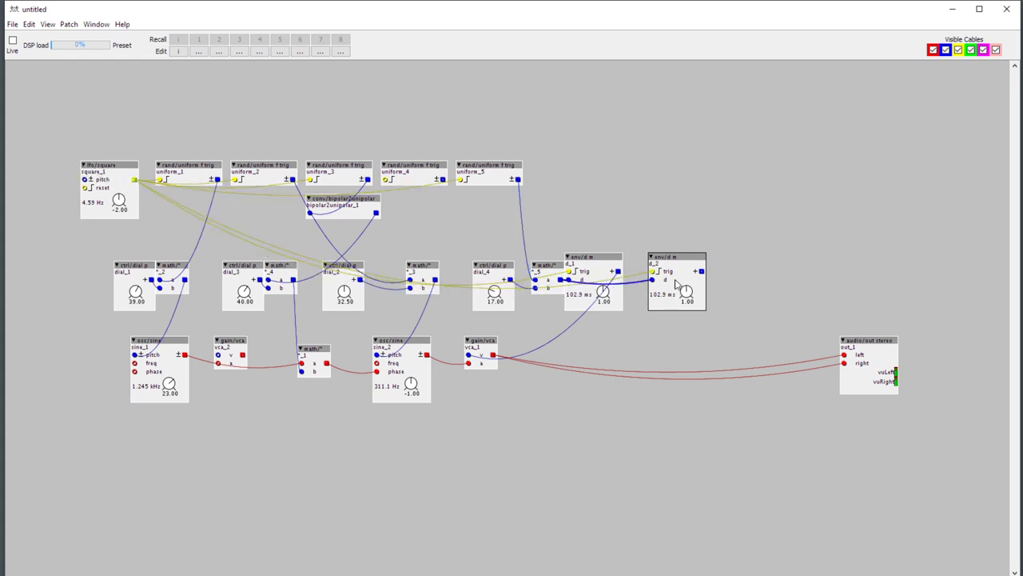
drag(701, 271, 216, 366)
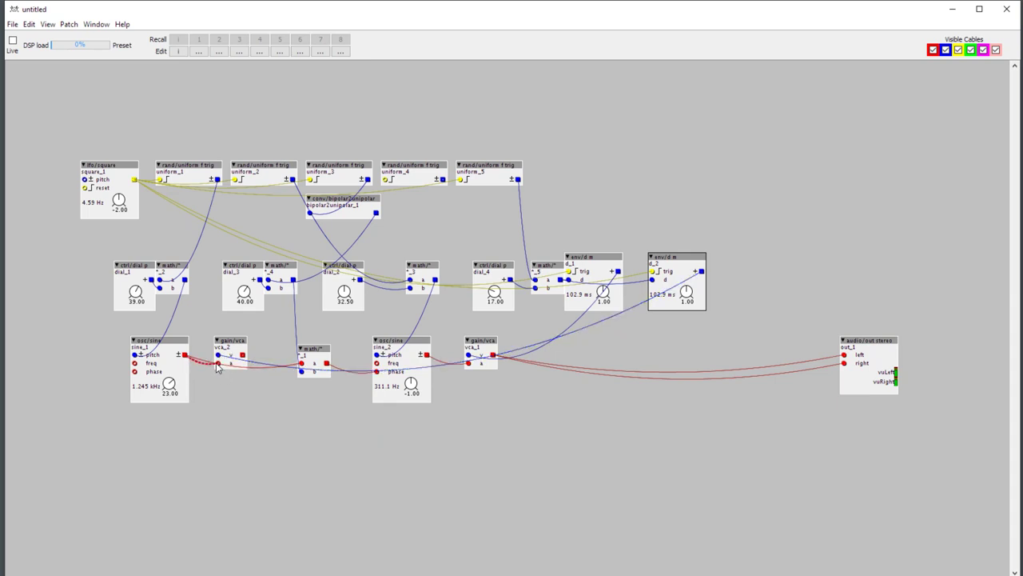
drag(217, 366, 303, 364)
drag(242, 343, 226, 343)
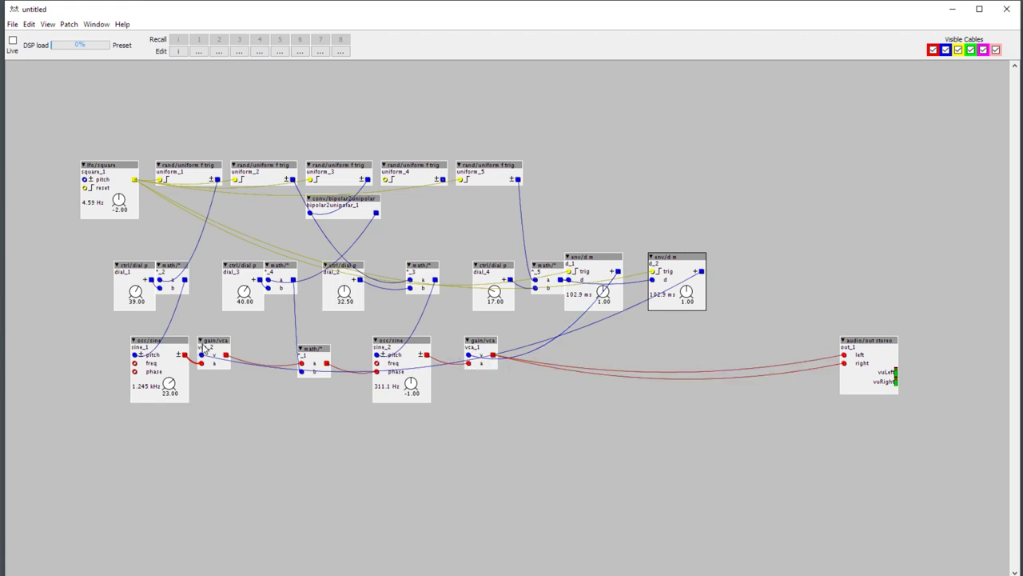
Shift math *_1, the second sine and vca_1 left, then select vca_2 and *_1
drag(313, 348, 263, 340)
drag(418, 344, 334, 344)
drag(475, 347, 376, 346)
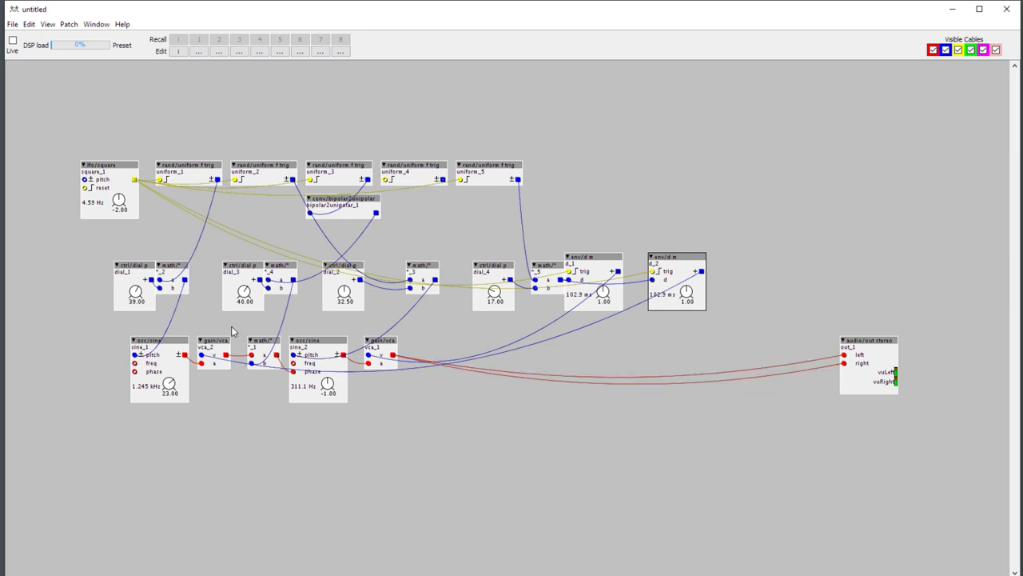
drag(232, 334, 216, 387)
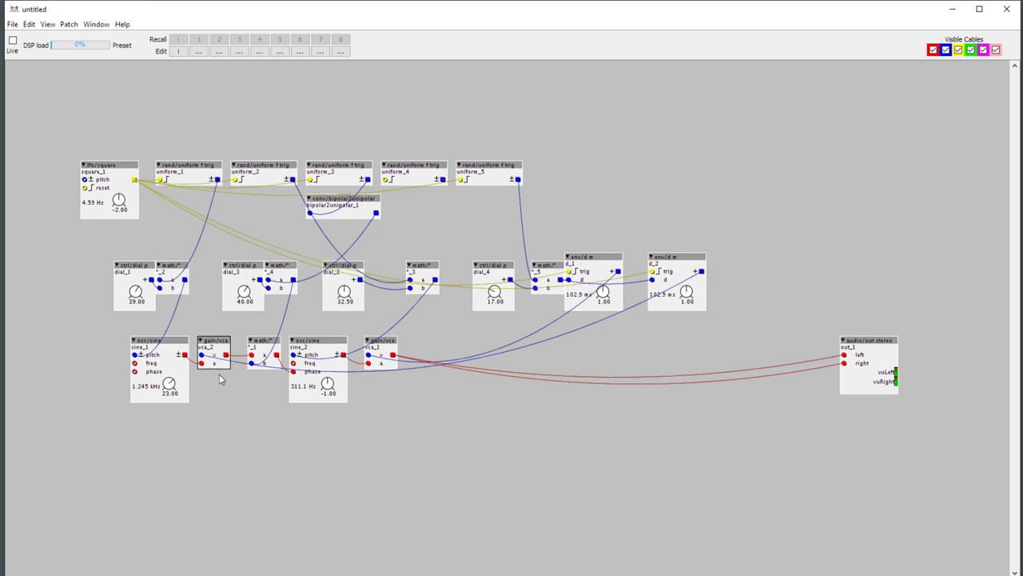
drag(216, 329, 245, 377)
drag(274, 328, 254, 395)
Duplicate *_1 as *_6, feeding vca_1 into its a inlet and *_1 into its b inlet
key(ctrl+d)
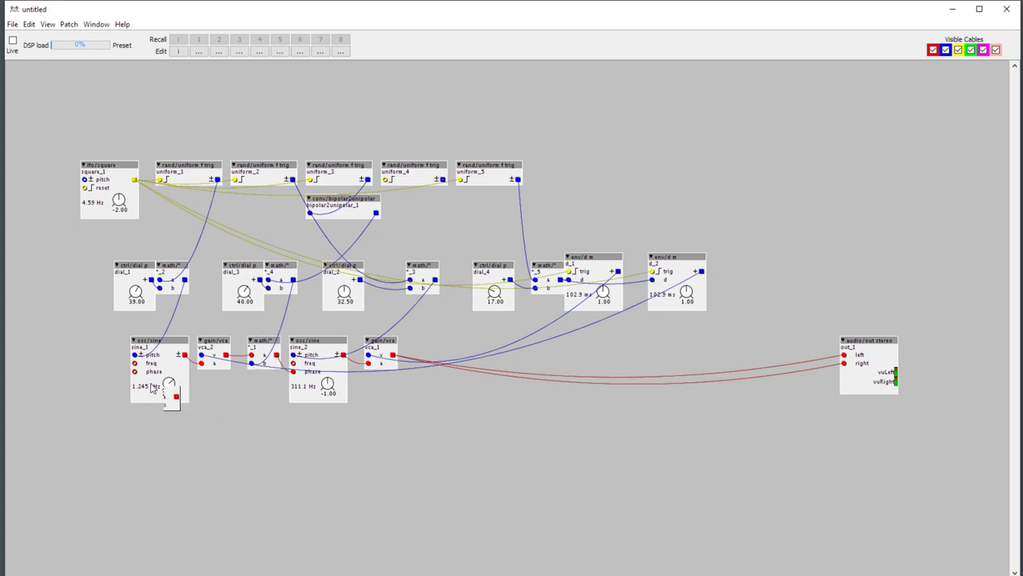
click(118, 345)
drag(118, 345, 109, 345)
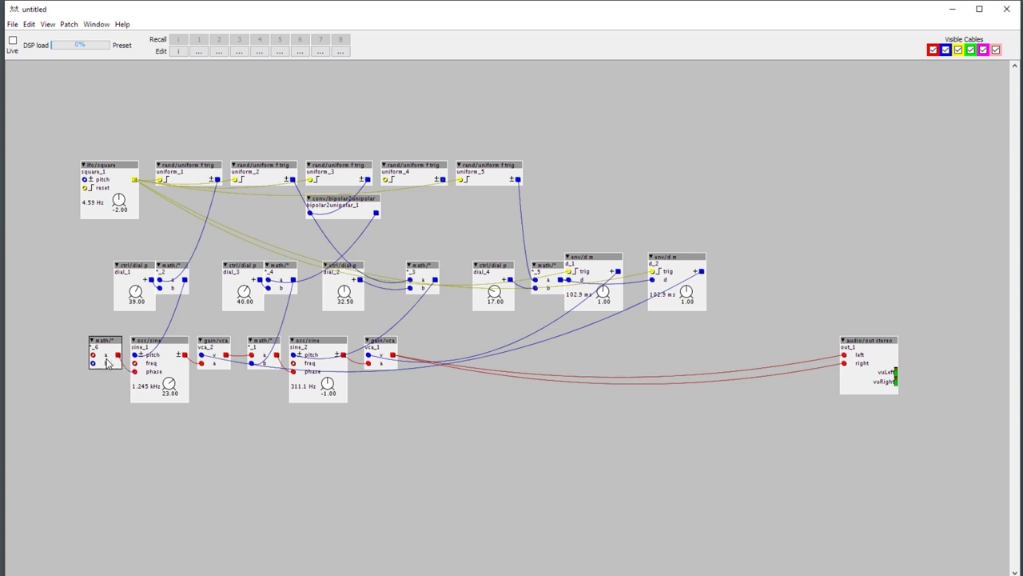
drag(93, 357, 392, 355)
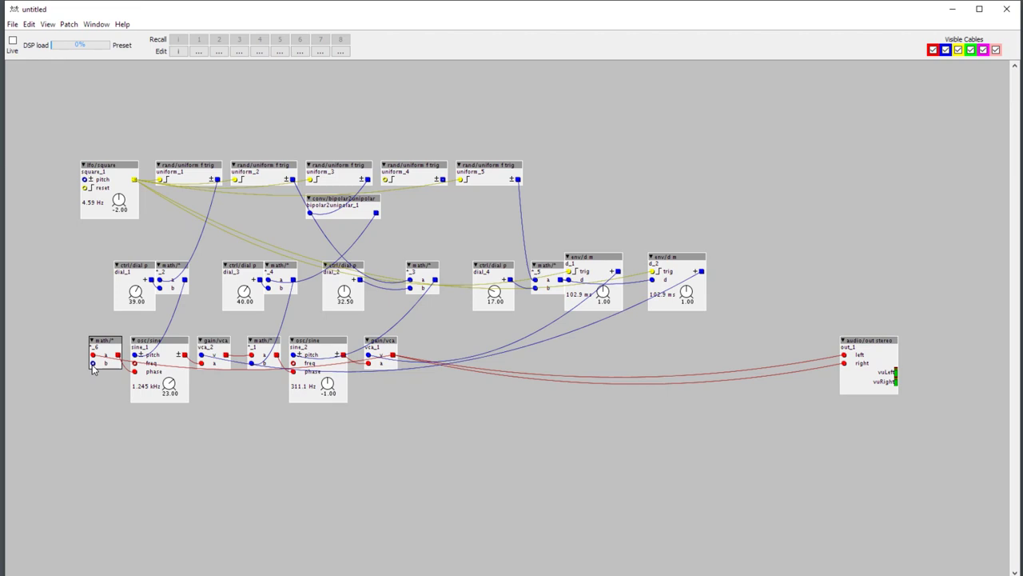
drag(93, 365, 257, 367)
Move both envelopes and the dial_4/*_5 pair right, then duplicate that pair
drag(804, 241, 579, 325)
drag(598, 265, 739, 275)
drag(472, 234, 574, 303)
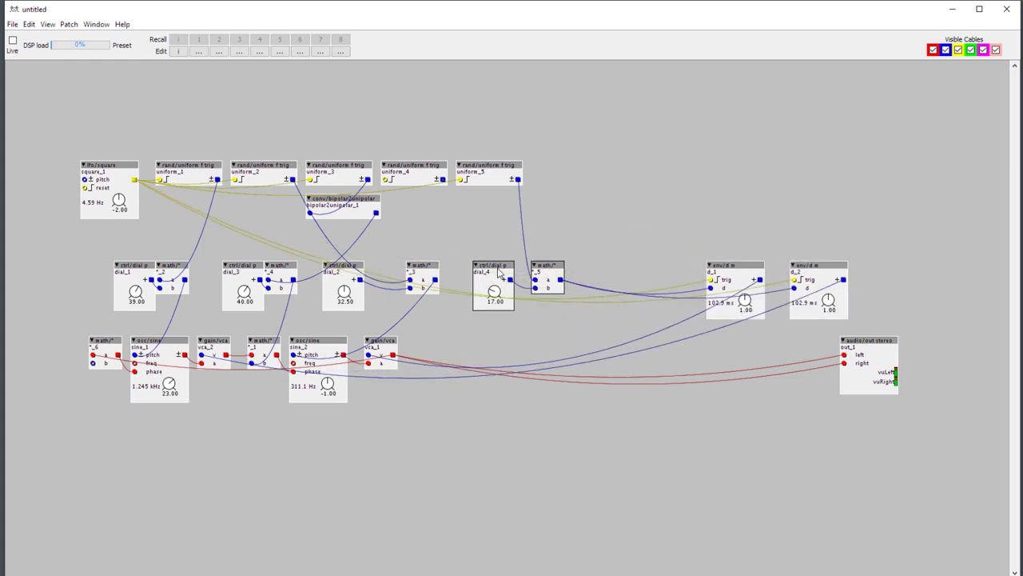
mouse_move(495, 272)
mouse_down()
mouse_move(578, 272)
mouse_move(473, 273)
mouse_move(442, 179)
mouse_up()
key(ctrl+d)
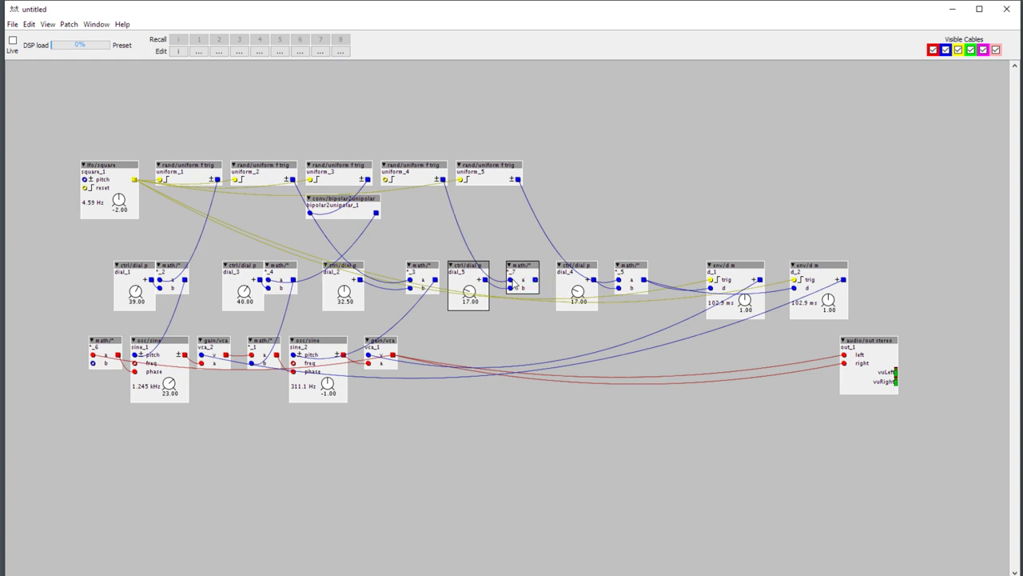
Try a *c constant multiplier, lower dial_5 to 0.50, then delete the unused *c_1
click(606, 179)
double_click(598, 167)
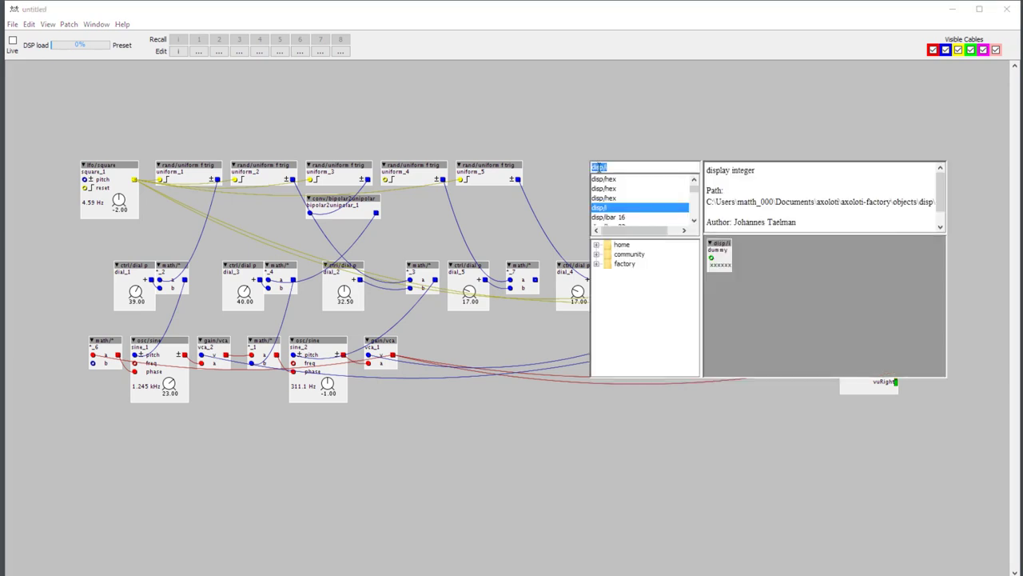
text(*c)
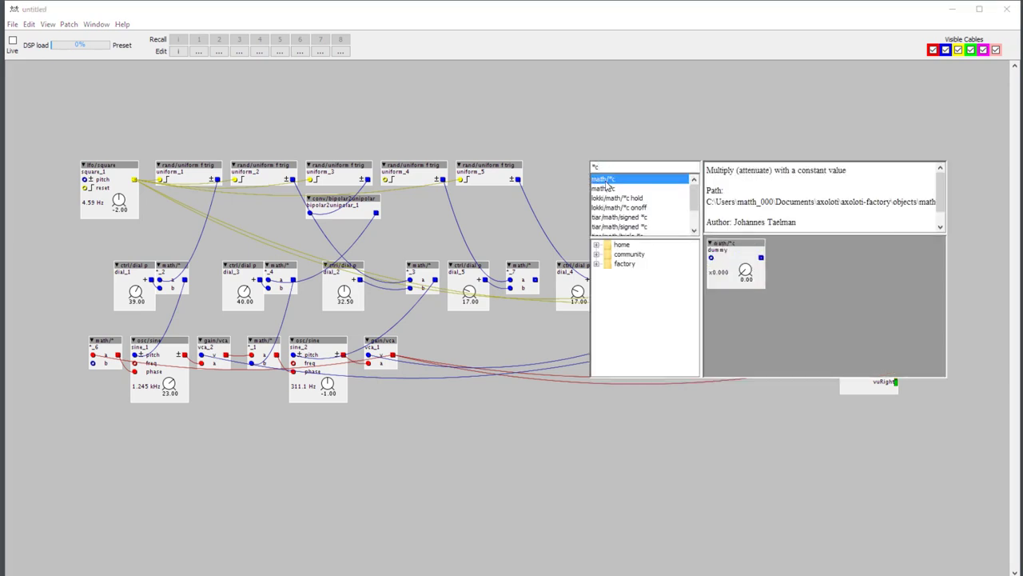
key(Return)
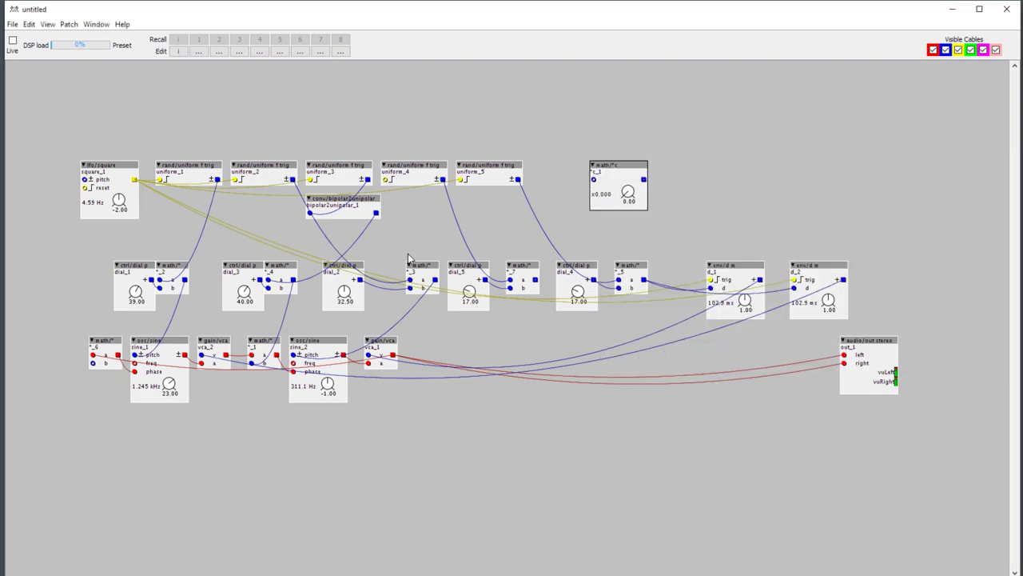
drag(632, 195, 631, 195)
drag(470, 292, 470, 272)
double_click(620, 166)
key(Escape)
key(Delete)
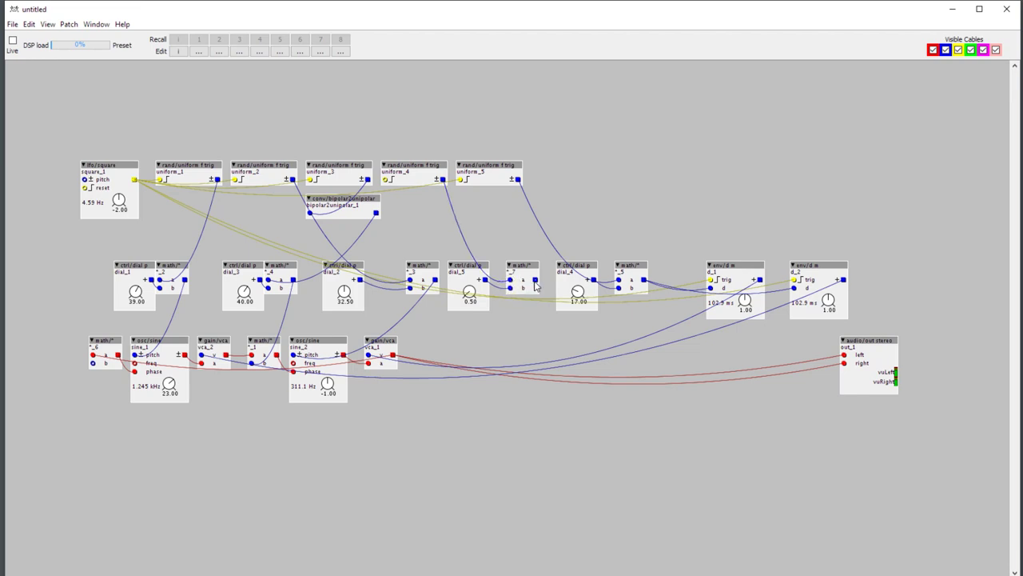
Wire *_7 into vca_1, trigger uniform_4 from square_1, and unplug out_1's right inlet
drag(535, 279, 96, 368)
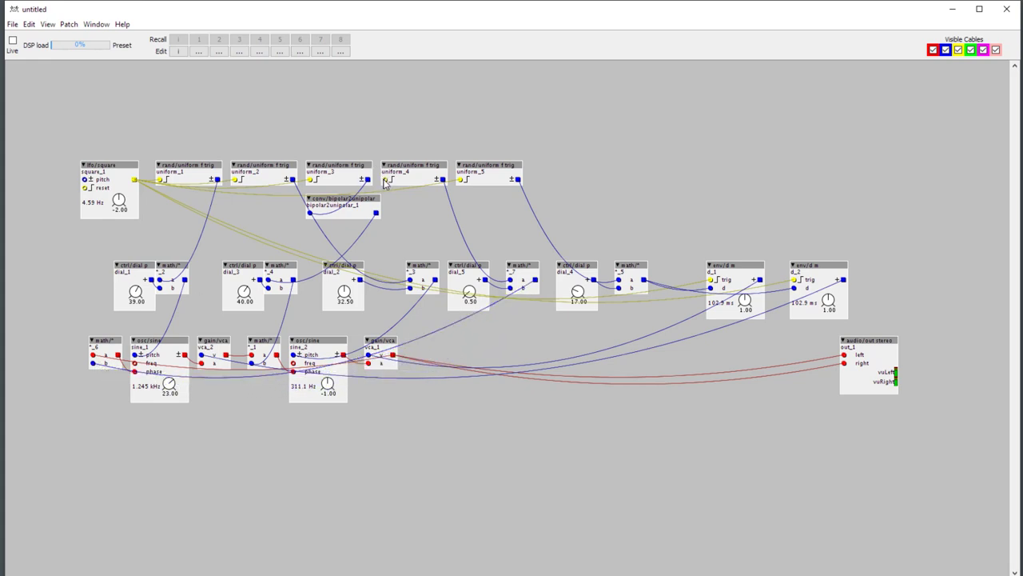
drag(385, 179, 135, 181)
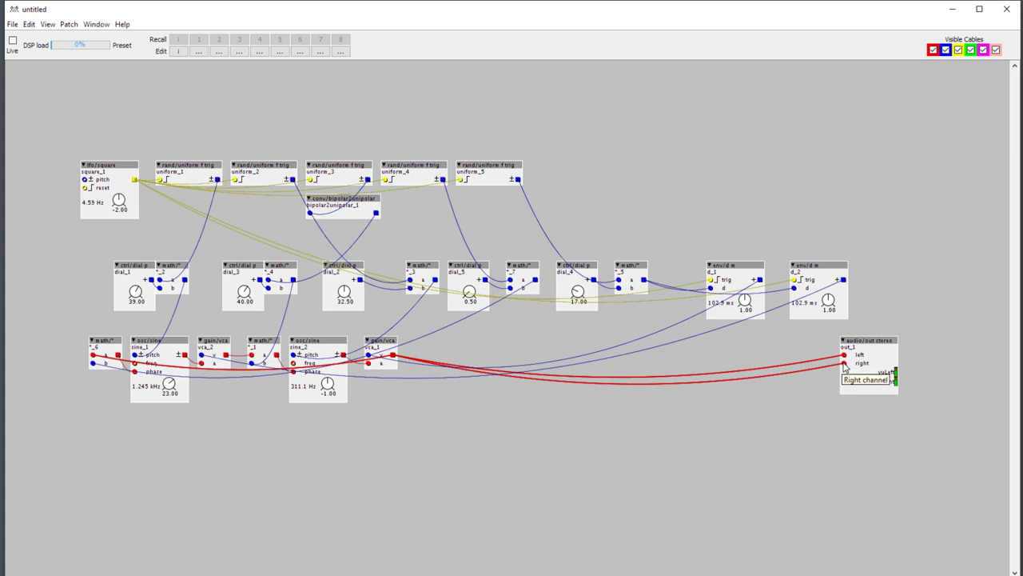
drag(844, 364, 227, 359)
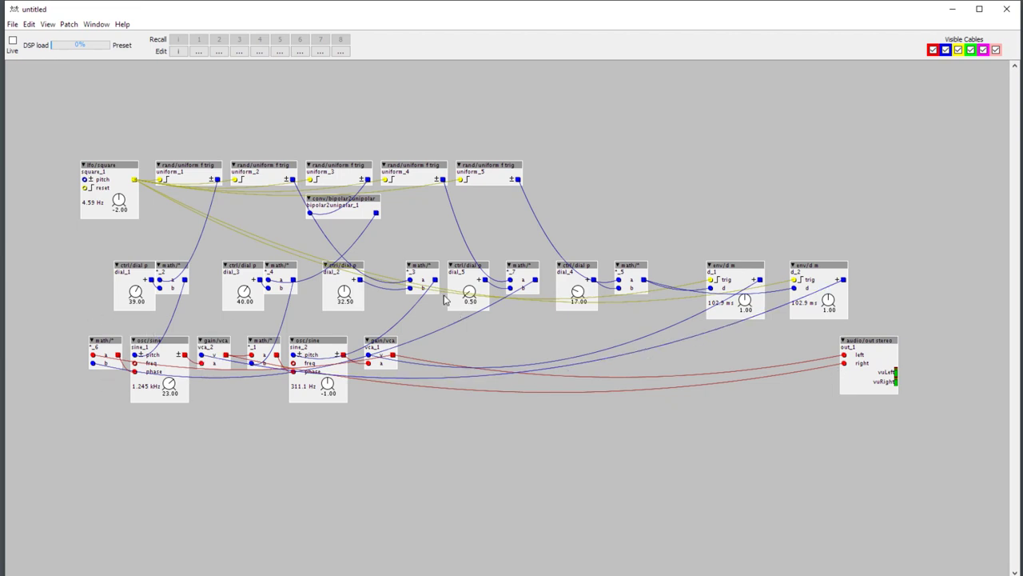
Run the patch live and sweep the dials, bringing dial_1 through dial_5 down to 0.00
click(12, 41)
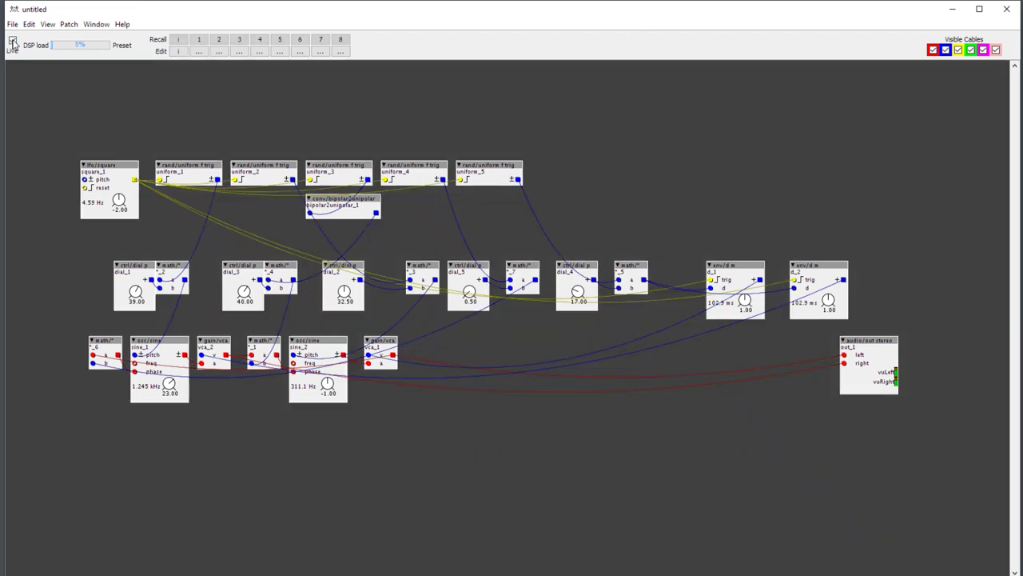
drag(135, 293, 132, 269)
drag(244, 293, 243, 319)
drag(343, 293, 344, 320)
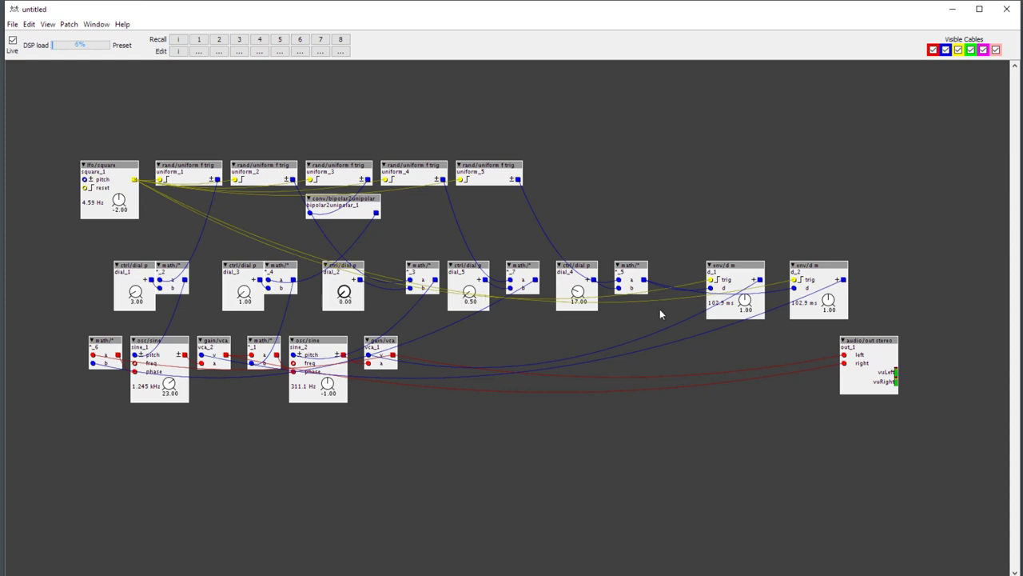
drag(578, 293, 671, 301)
drag(468, 299, 468, 324)
drag(244, 294, 243, 311)
drag(134, 293, 140, 298)
Raise dial_2 to 39.00, dial_3 to 31.00, dial_5 to 1.00 and dial_4 to 24.00
drag(344, 294, 344, 272)
drag(246, 294, 246, 278)
drag(577, 293, 577, 287)
drag(469, 293, 473, 294)
drag(568, 290, 589, 294)
Experiment with the envelope decays, dial_4, and a 2.17 Hz square LFO rate
drag(747, 300, 747, 314)
drag(828, 300, 829, 290)
drag(756, 306, 745, 299)
drag(576, 292, 576, 298)
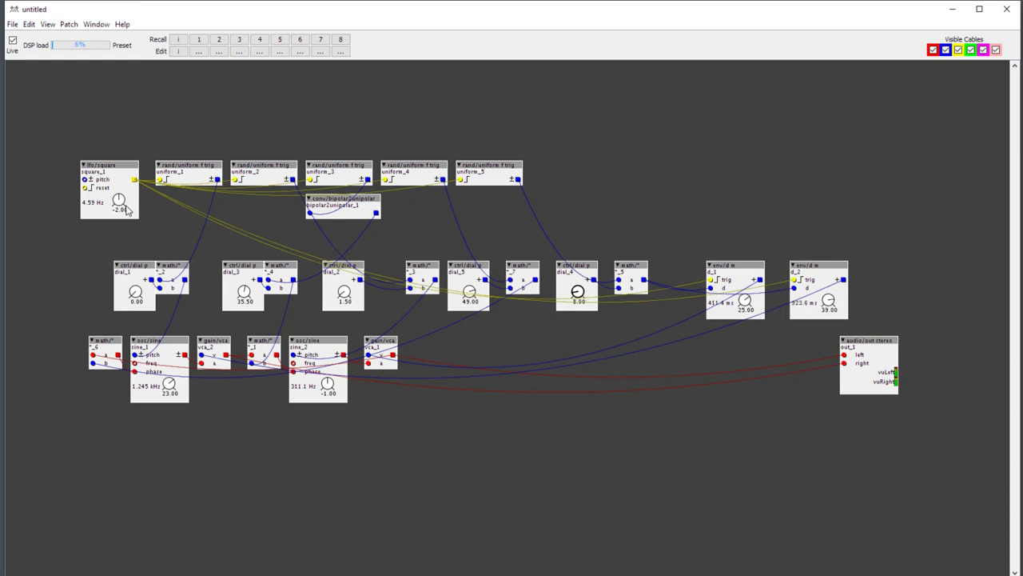
drag(124, 210, 121, 218)
drag(583, 301, 583, 293)
drag(123, 206, 124, 203)
drag(577, 293, 577, 307)
Retune to dial_5 41.50, dial_2 24.50, dial_1 24.00 and dial_3 27.00
drag(471, 291, 473, 294)
drag(343, 293, 344, 286)
drag(136, 291, 135, 281)
drag(469, 293, 469, 280)
drag(344, 292, 343, 289)
drag(244, 291, 244, 295)
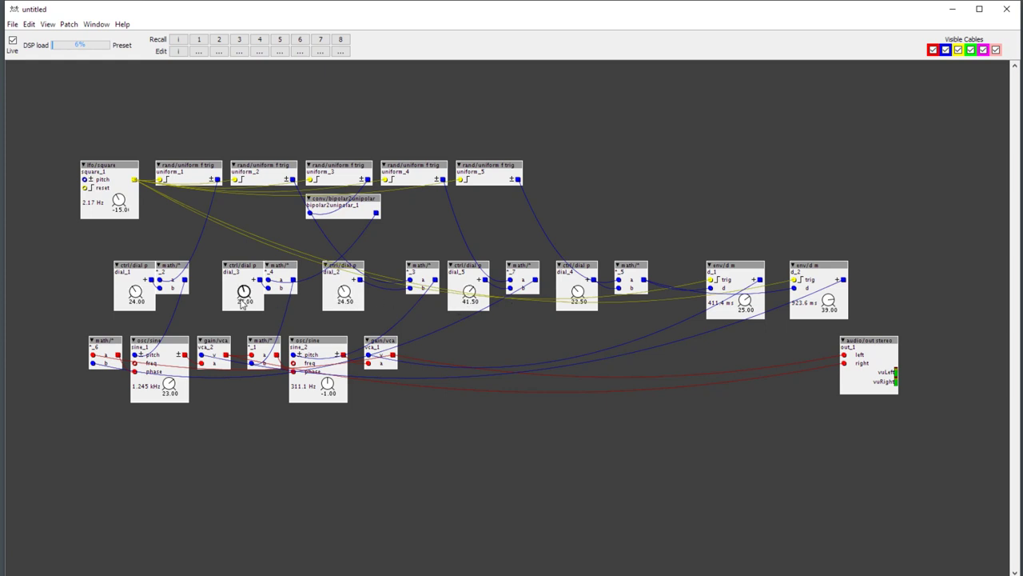
Settle the decays near 217.9 and 115.4 ms, the LFO at 4.33 Hz, then stop live
drag(741, 313, 741, 320)
drag(828, 302, 828, 313)
drag(119, 201, 118, 195)
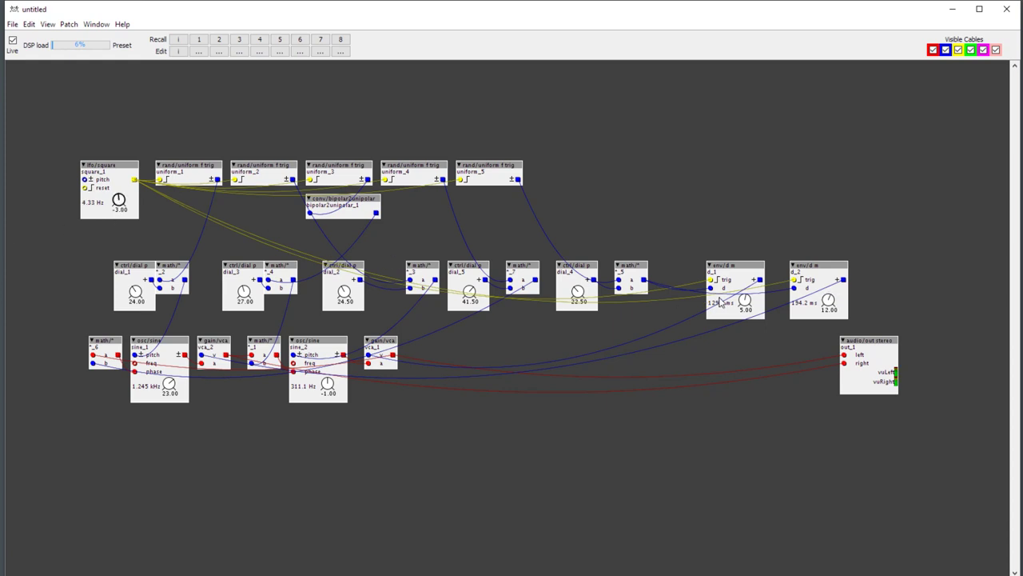
drag(743, 297, 742, 306)
drag(828, 300, 829, 313)
drag(741, 316, 742, 301)
drag(830, 307, 830, 297)
click(12, 40)
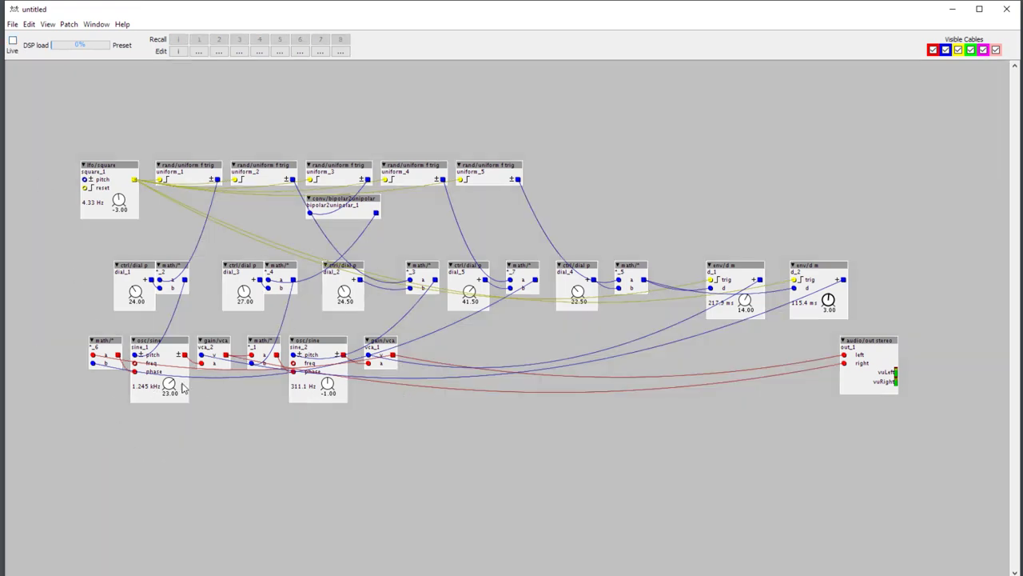
Lower sine_1 to 466.2 Hz, move out_1 right, and set d_2's decay to 129.6 ms live
drag(170, 387, 171, 416)
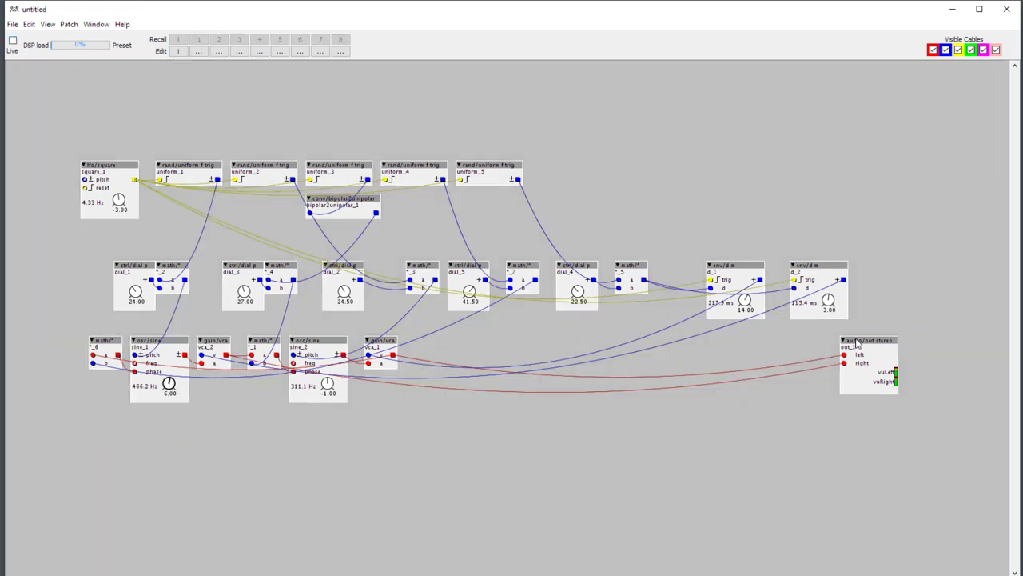
drag(853, 341, 904, 341)
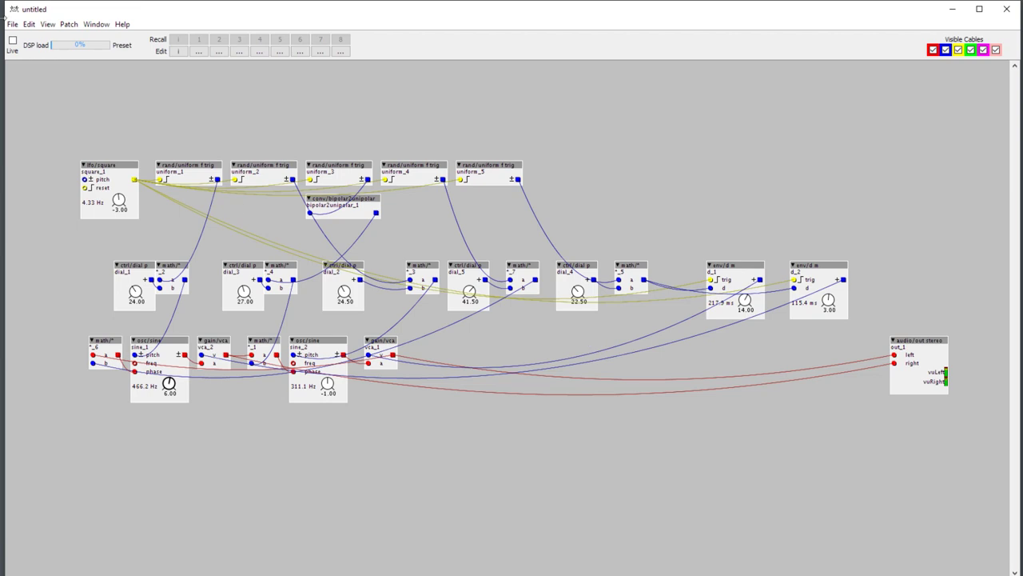
click(12, 40)
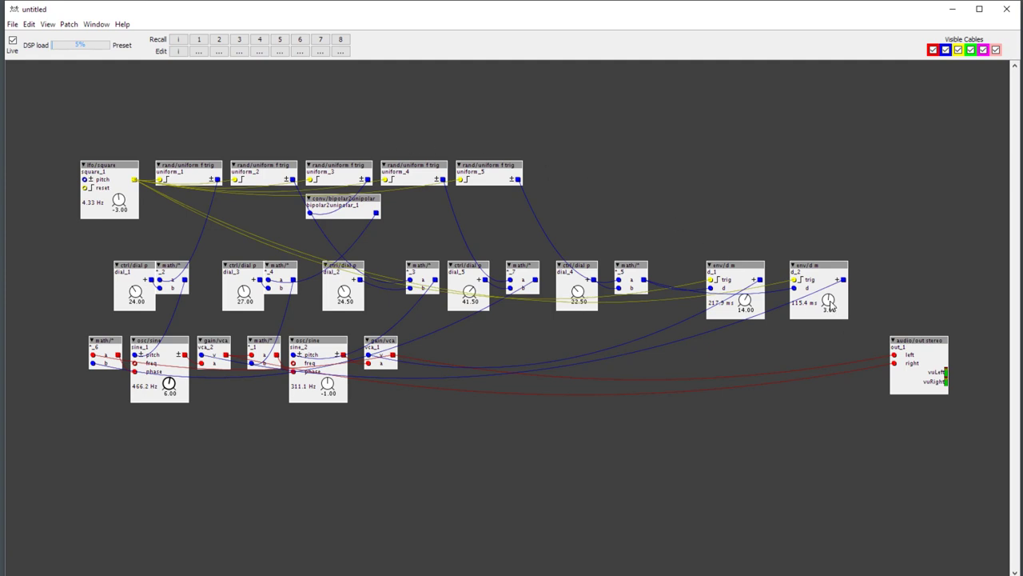
drag(828, 299, 829, 292)
click(12, 41)
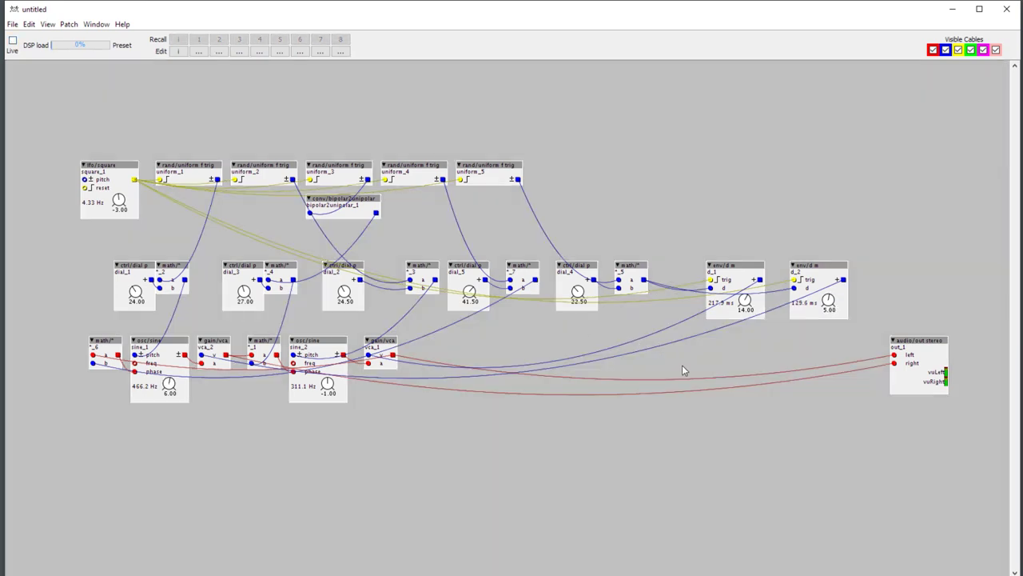
Place fx/rngs/reverb from a 'reve' search and cable its l and r outputs to out_1
double_click(683, 365)
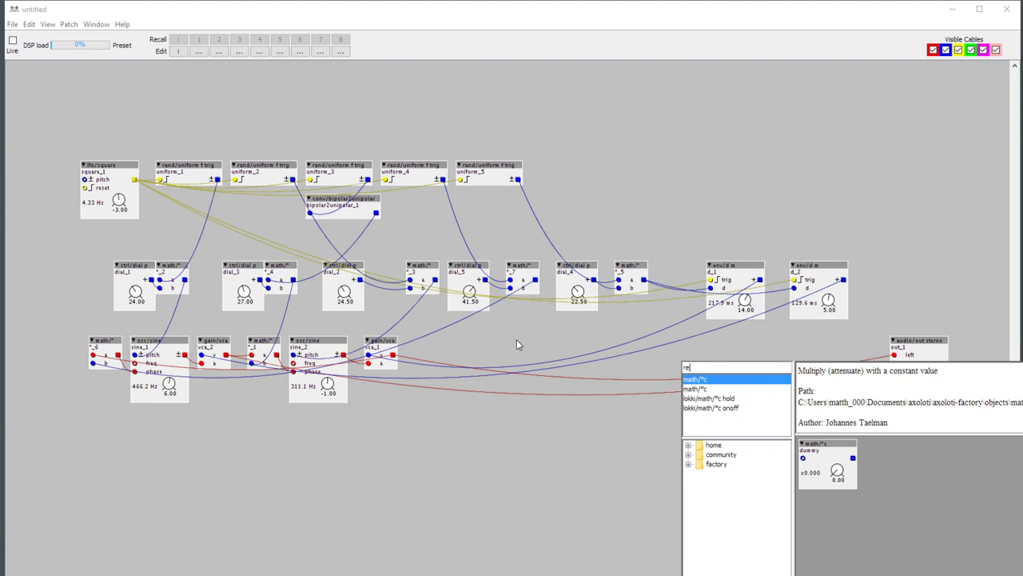
text(reverb)
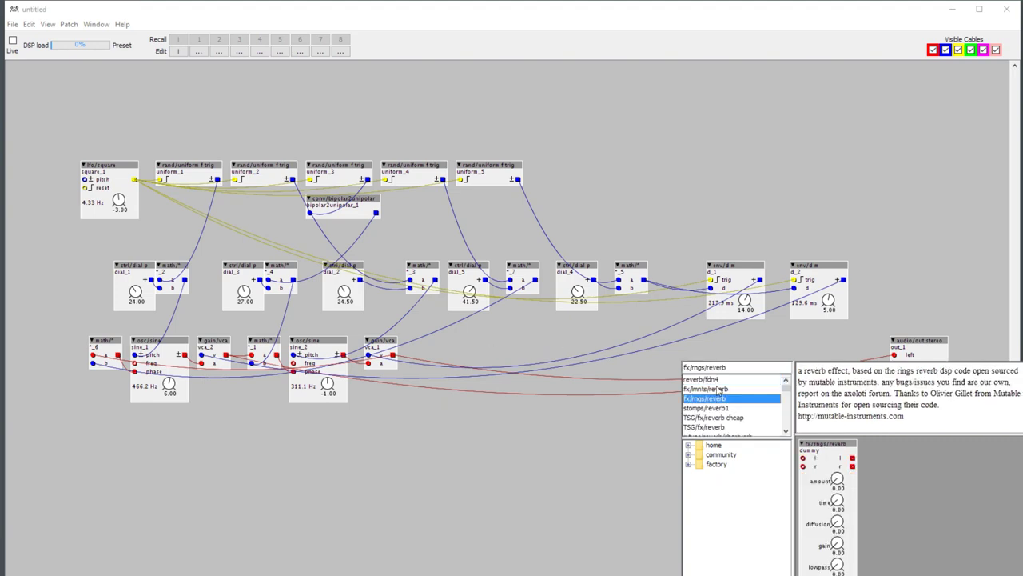
click(717, 390)
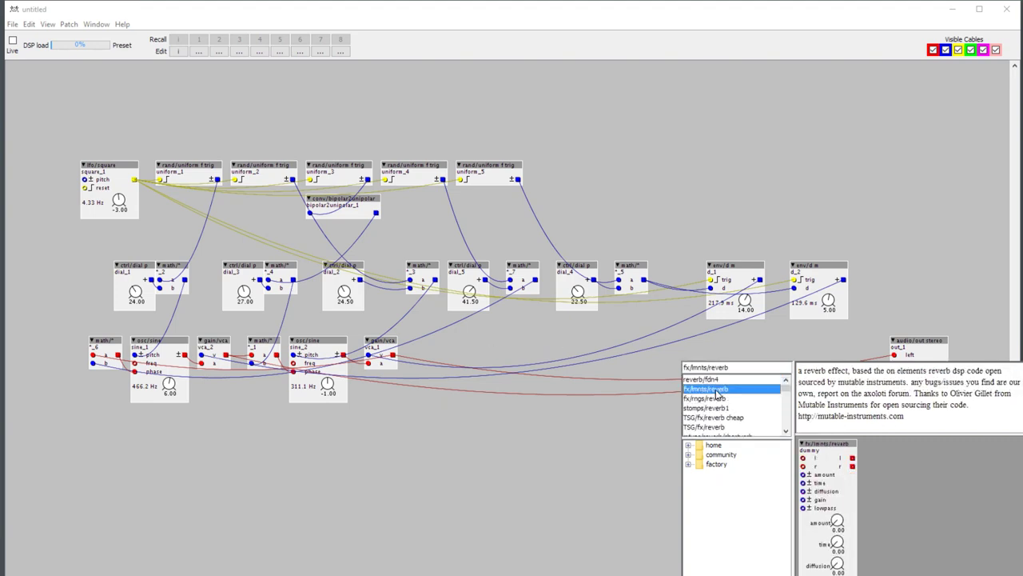
click(710, 401)
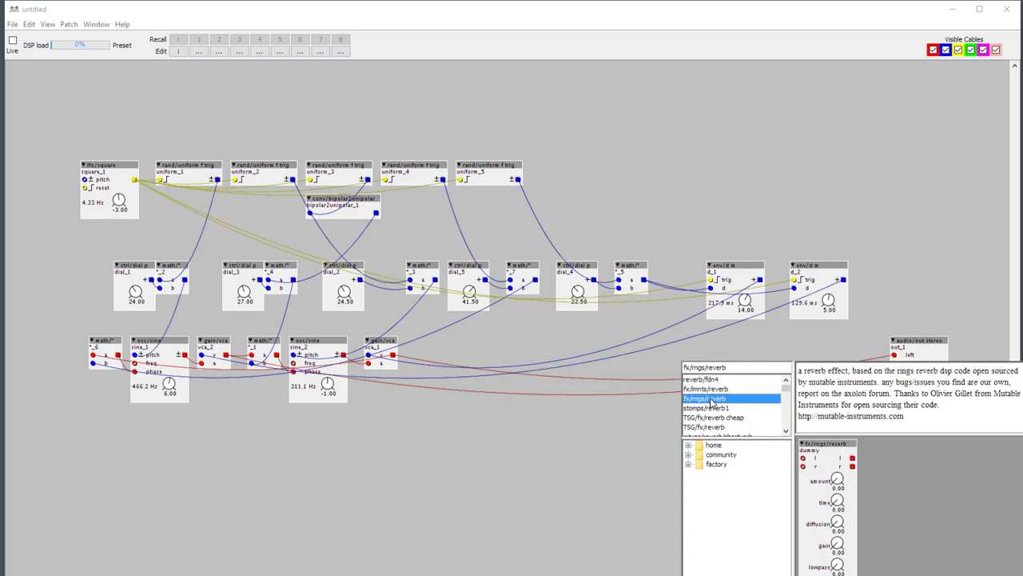
double_click(711, 402)
drag(734, 380, 392, 355)
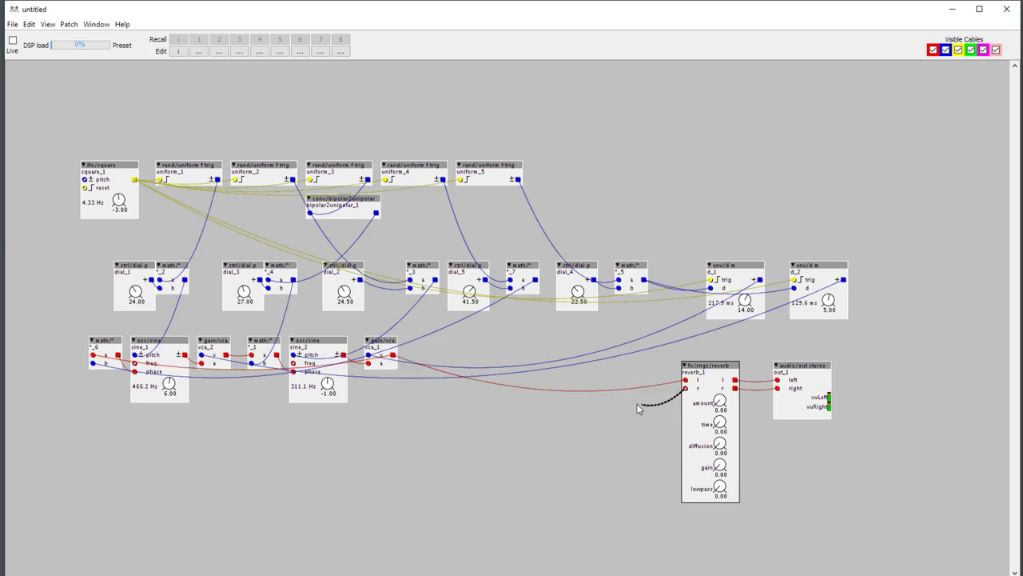
drag(622, 411, 226, 357)
Feed vca_2 into the reverb, run live, and set reverb amount, time, diffusion, gain and lowpass
drag(723, 402, 720, 422)
click(14, 42)
mouse_move(719, 403)
mouse_down()
mouse_move(716, 411)
mouse_move(720, 395)
mouse_up()
drag(720, 486, 719, 472)
mouse_move(720, 421)
mouse_down()
mouse_move(720, 442)
mouse_move(720, 410)
mouse_up()
mouse_move(720, 445)
mouse_down()
mouse_move(719, 480)
mouse_move(720, 461)
mouse_up()
Shorten d_1's decay to 28.86 ms, retune dials 1–3 and 5, and speed the LFO to 10.91 Hz
drag(745, 300, 745, 310)
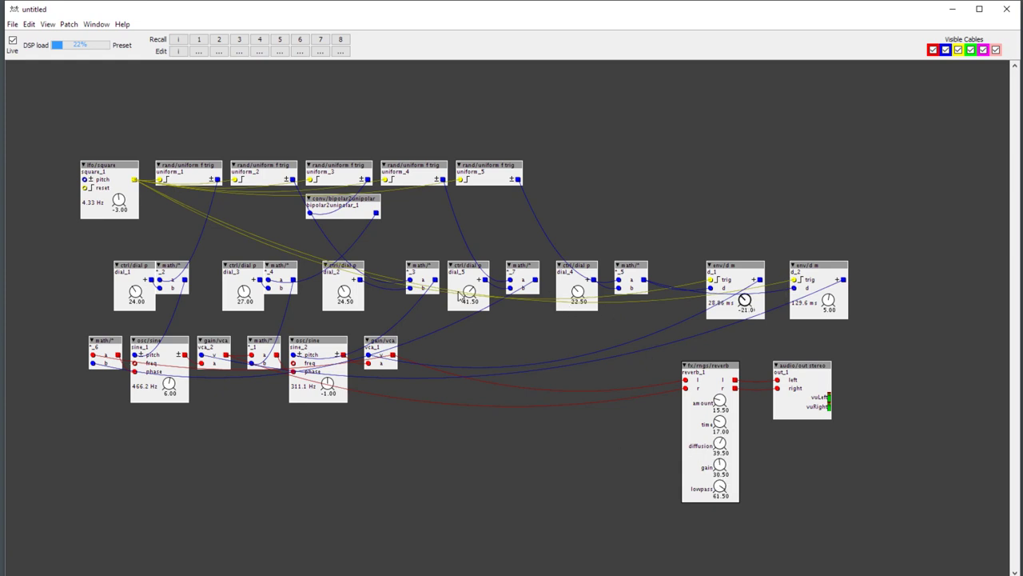
drag(469, 293, 470, 301)
drag(344, 292, 344, 281)
drag(248, 292, 248, 281)
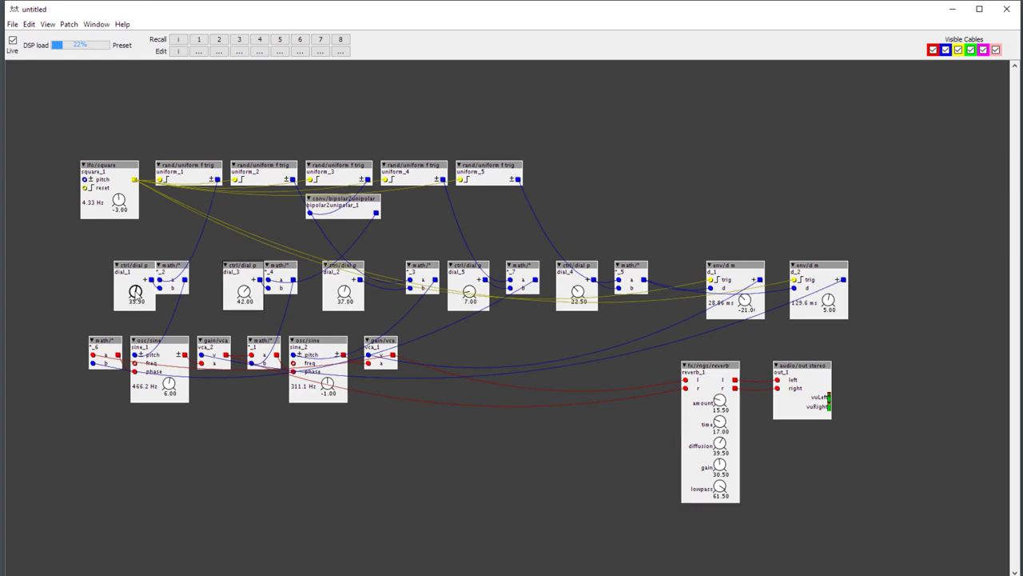
drag(135, 292, 241, 287)
drag(128, 206, 128, 197)
drag(137, 298, 137, 303)
Fine-tune dial_4 to 27.00, dial_5 16.50, dial_2 43.50, dial_1 24.50 and dial_3 32.00
drag(577, 292, 577, 296)
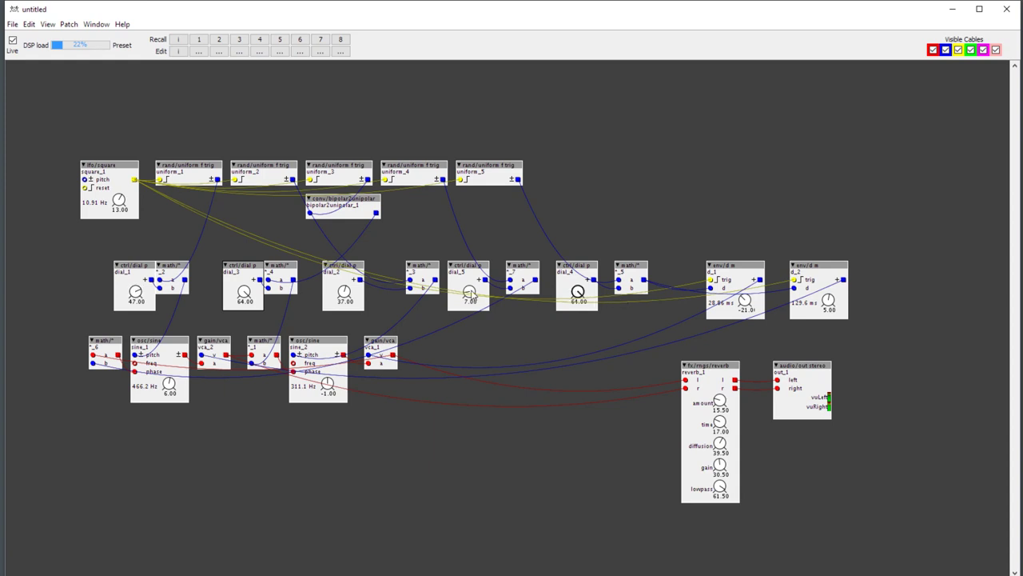
drag(470, 292, 470, 282)
drag(577, 293, 543, 302)
mouse_move(470, 292)
mouse_down()
mouse_move(451, 296)
mouse_move(469, 296)
mouse_up()
drag(577, 292, 577, 294)
drag(345, 294, 345, 290)
drag(246, 293, 247, 297)
click(136, 292)
drag(224, 288, 238, 328)
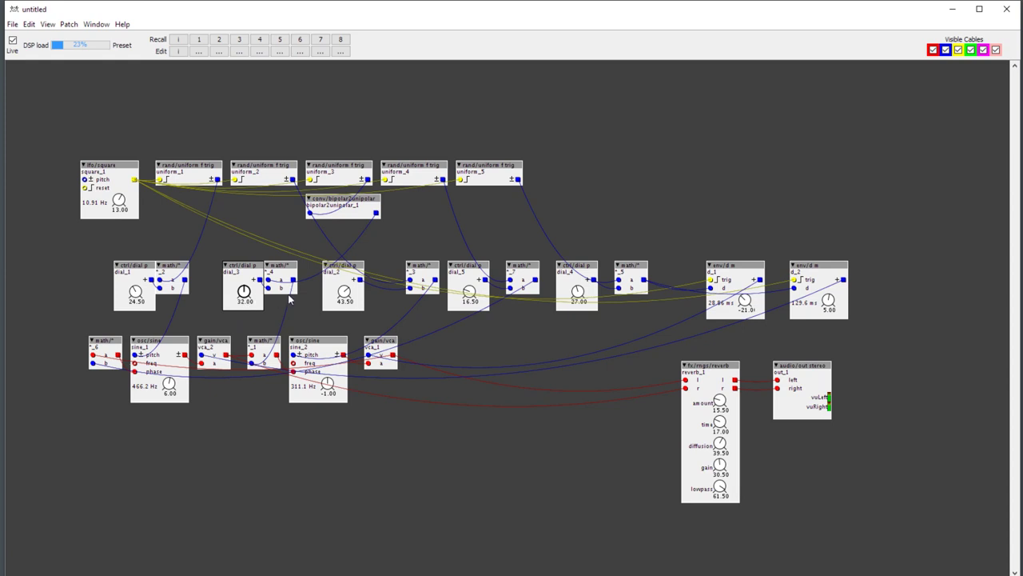